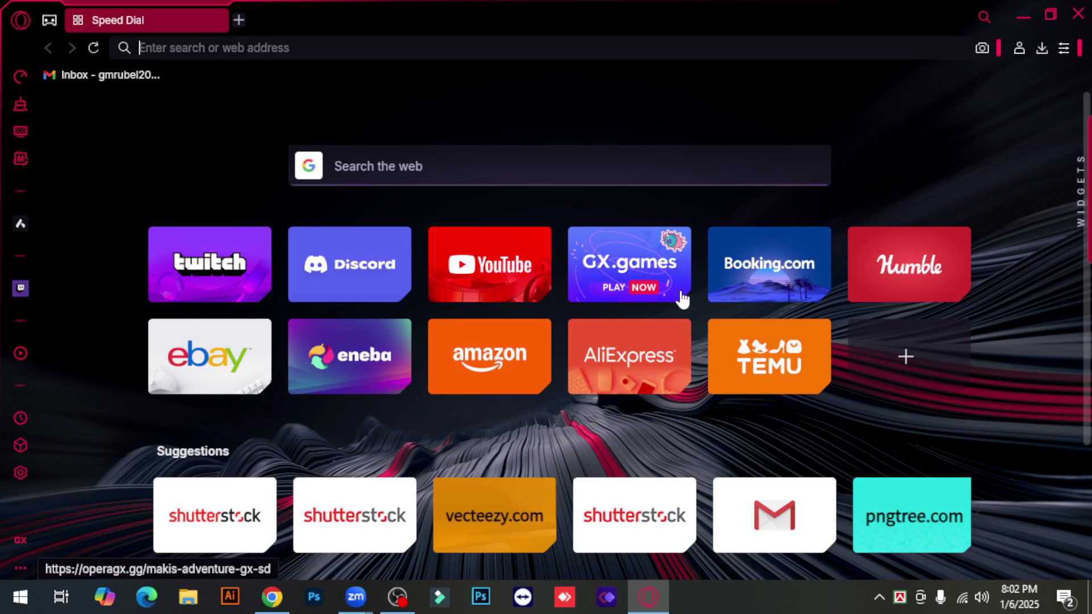
# Search Google for 'vecteezy contributor' from the Opera GX Speed Dial search box.
pyautogui.press('Return')
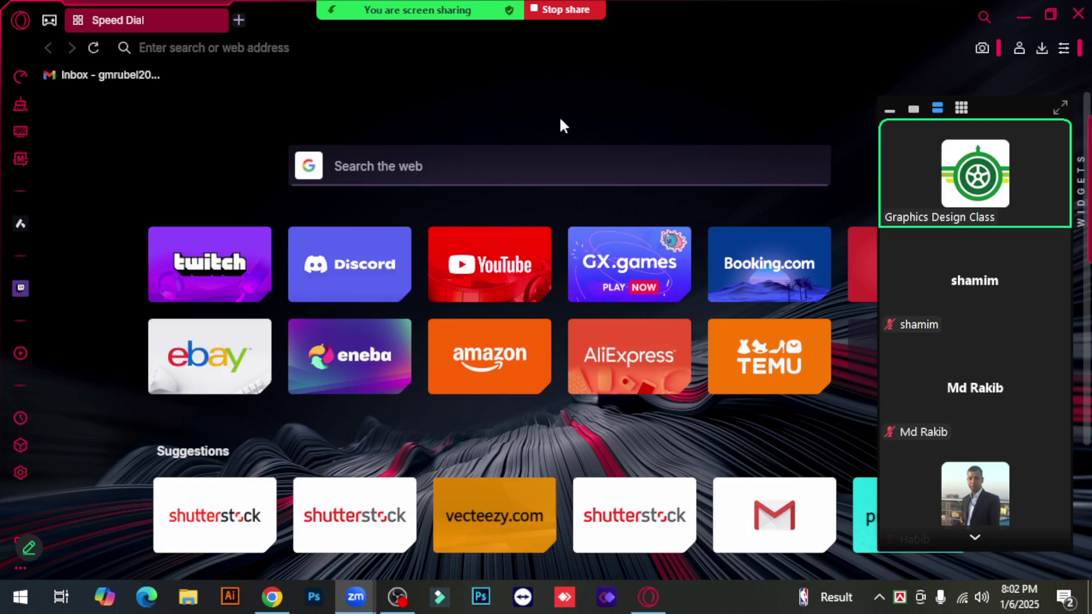
pyautogui.click(541, 107)
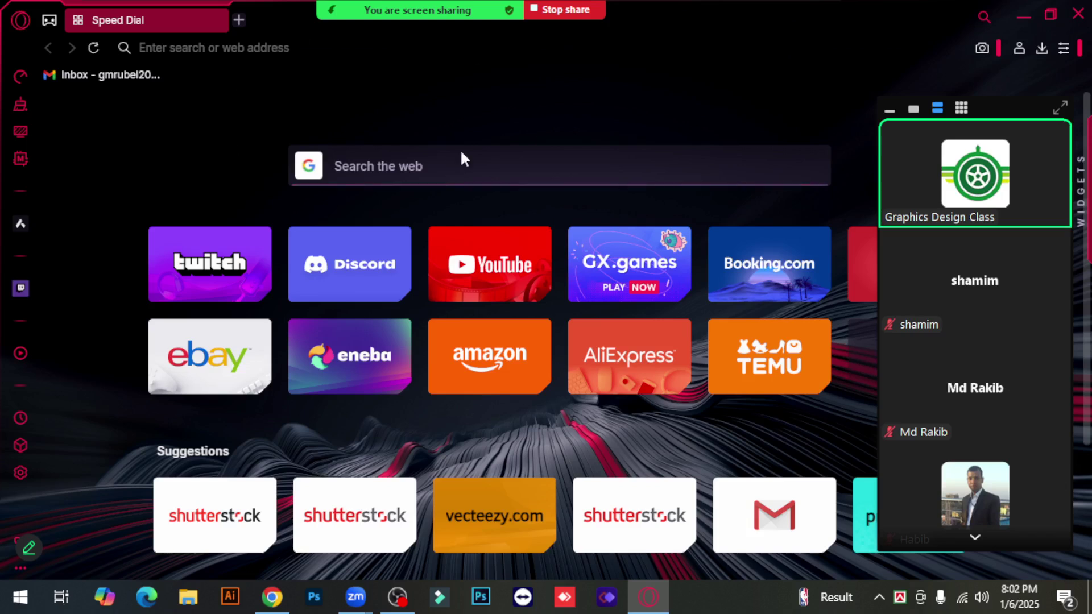
pyautogui.click(469, 164)
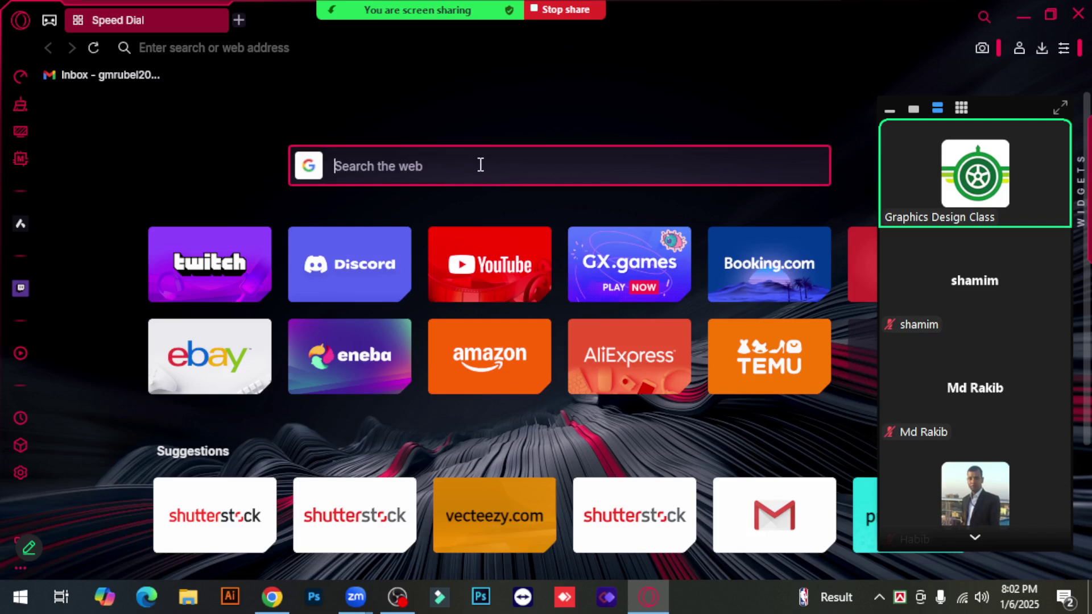
pyautogui.write('v')
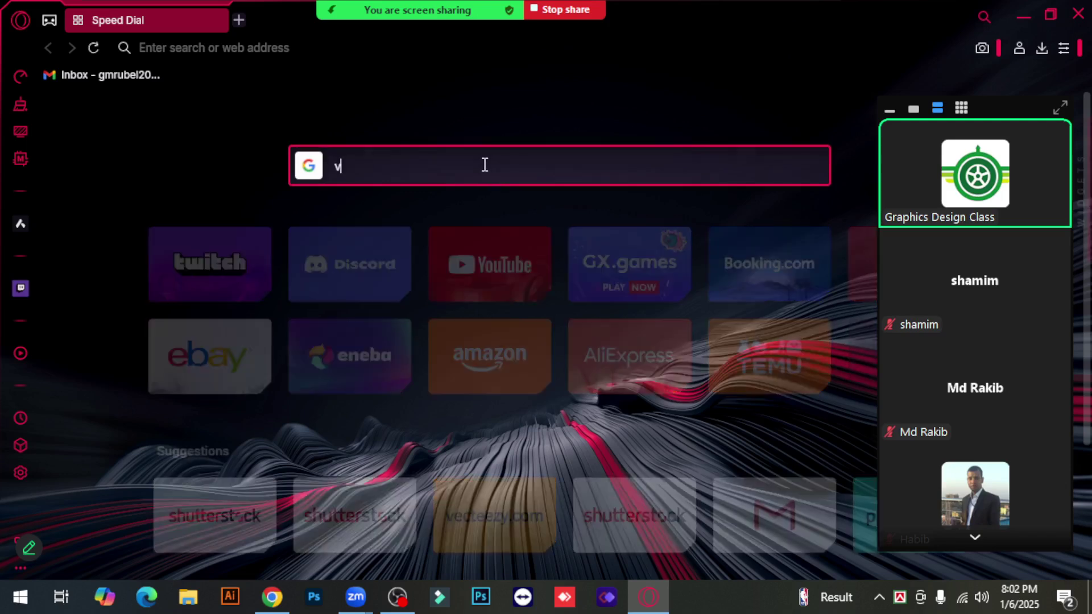
pyautogui.write('ec')
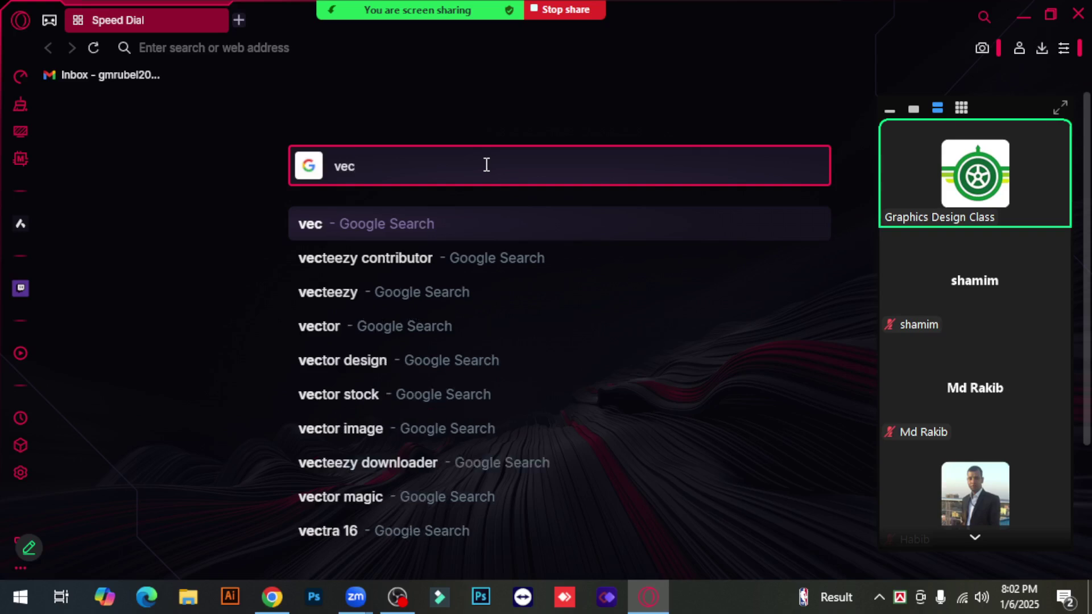
pyautogui.write('teezy')
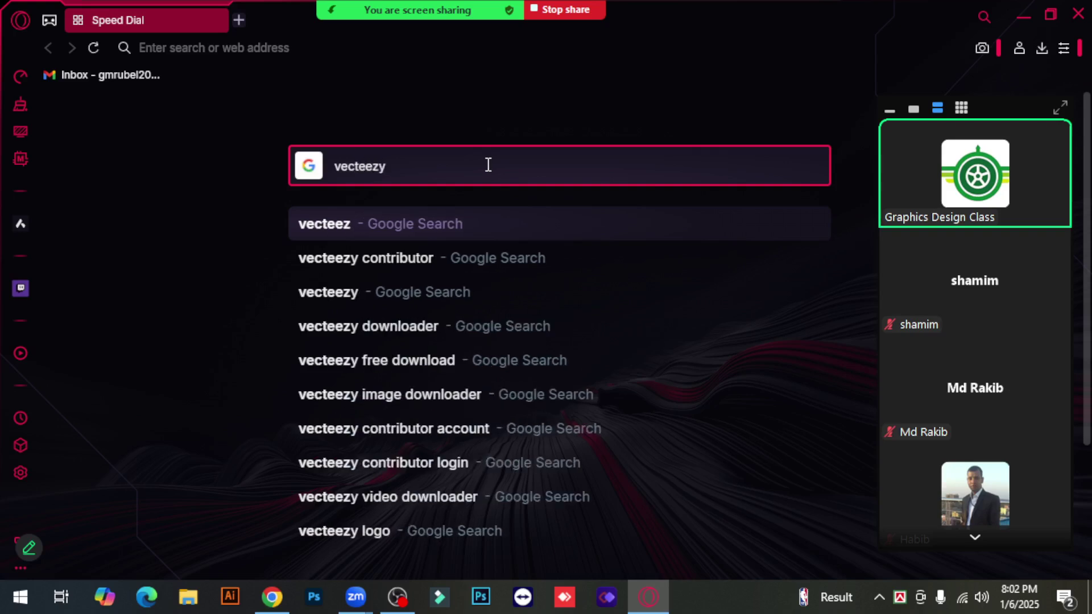
pyautogui.click(430, 262)
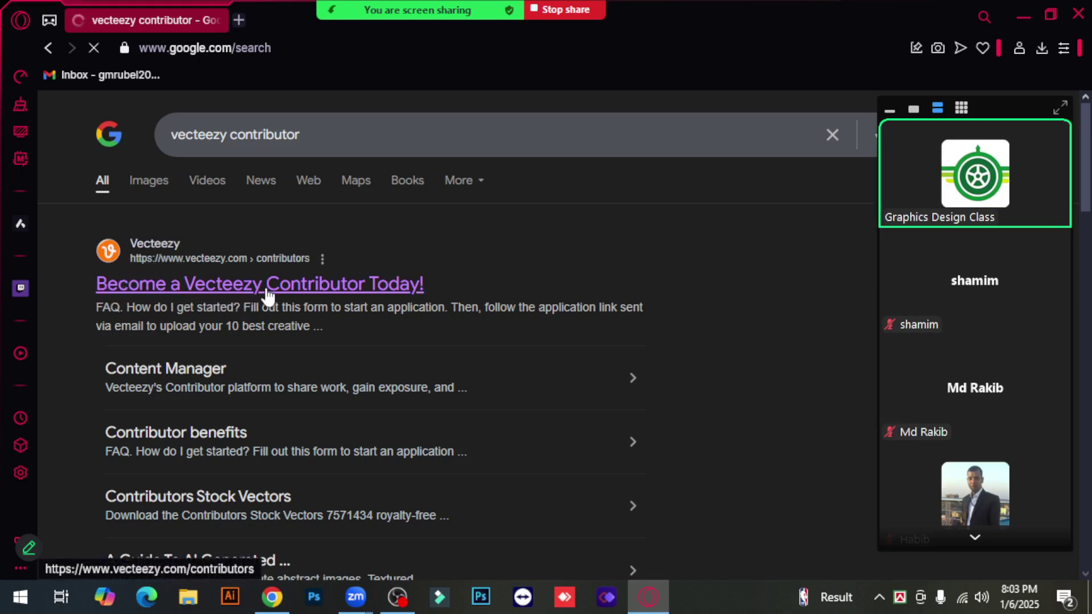
# Open the 'Become a Vecteezy Contributor Today!' result and choose Get started to begin an application.
pyautogui.click(232, 290)
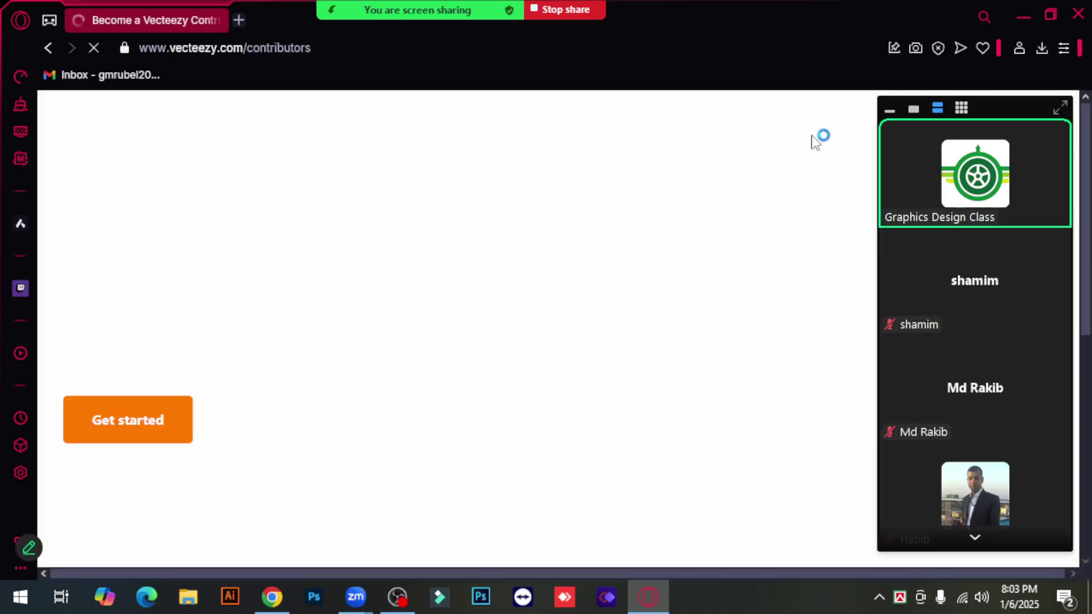
pyautogui.click(886, 111)
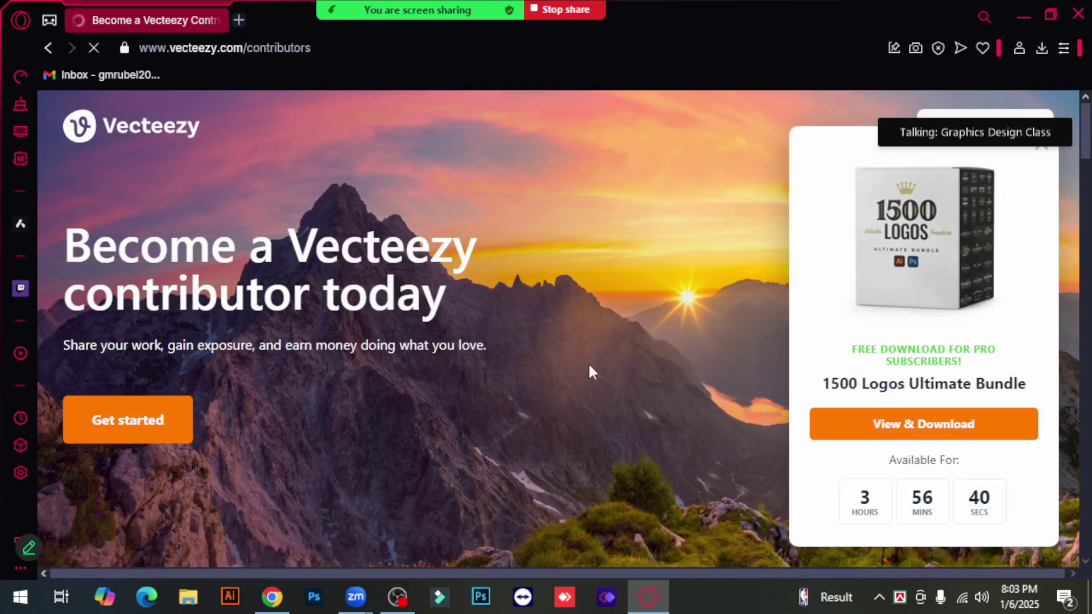
pyautogui.click(142, 433)
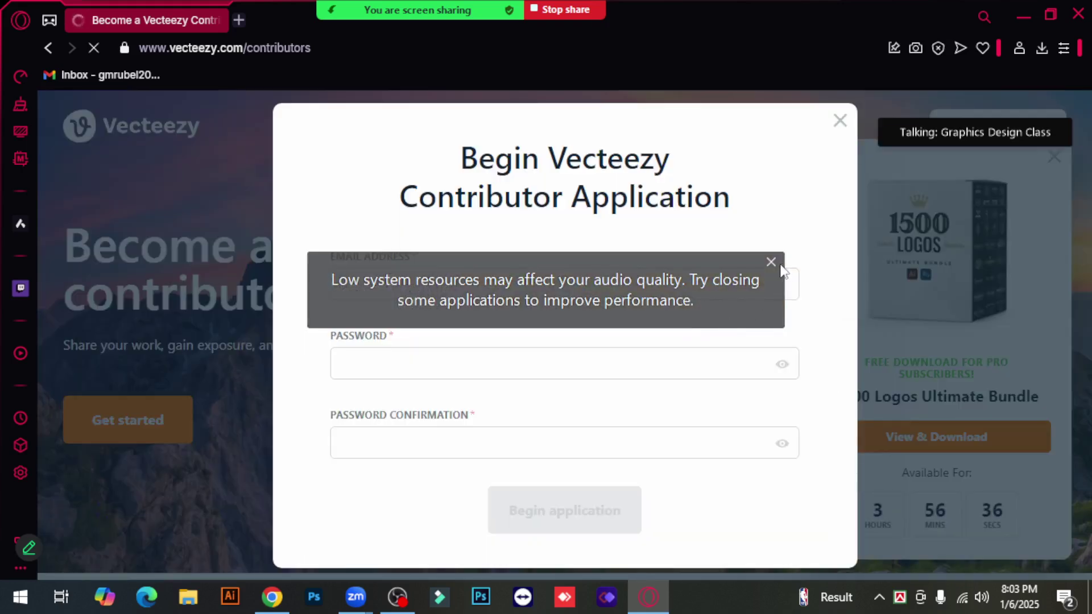
# Clear the audio warning, meeting panel and Google sign-in prompt off the application form.
pyautogui.click(771, 262)
pyautogui.click(394, 277)
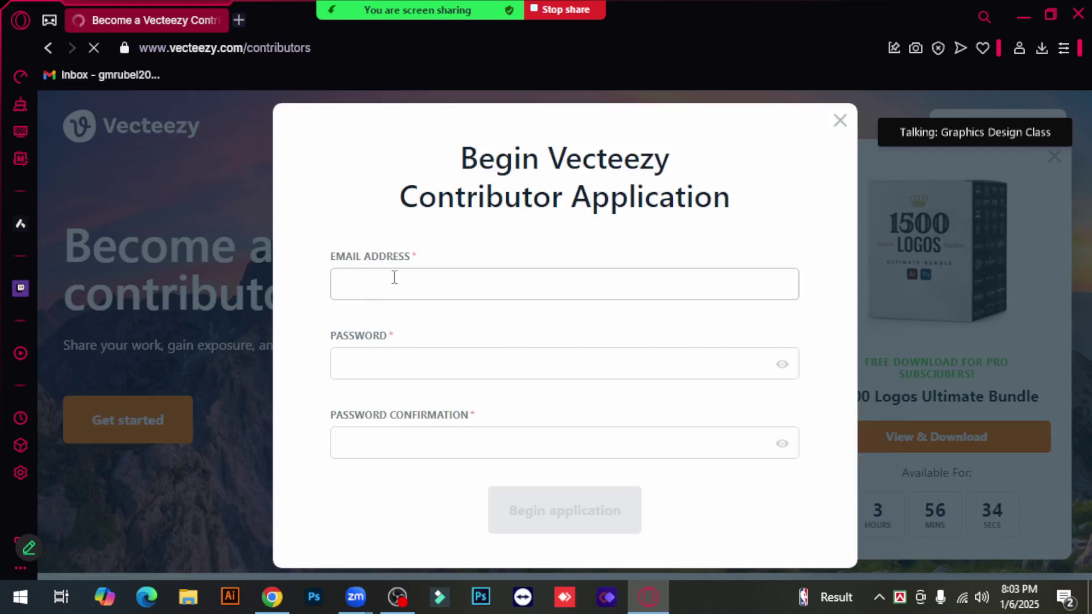
pyautogui.click(404, 361)
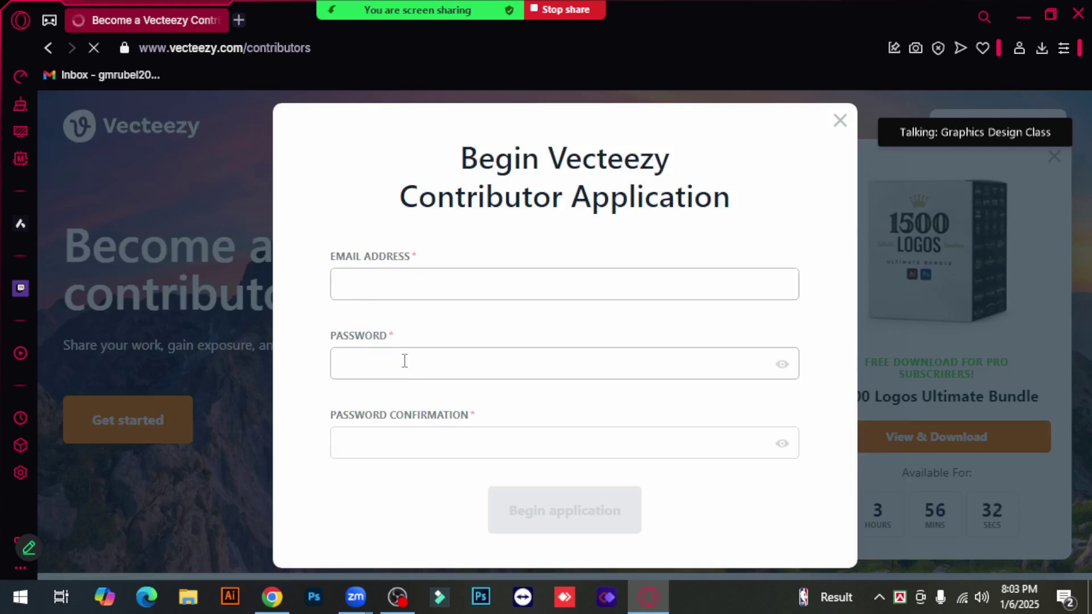
pyautogui.click(419, 453)
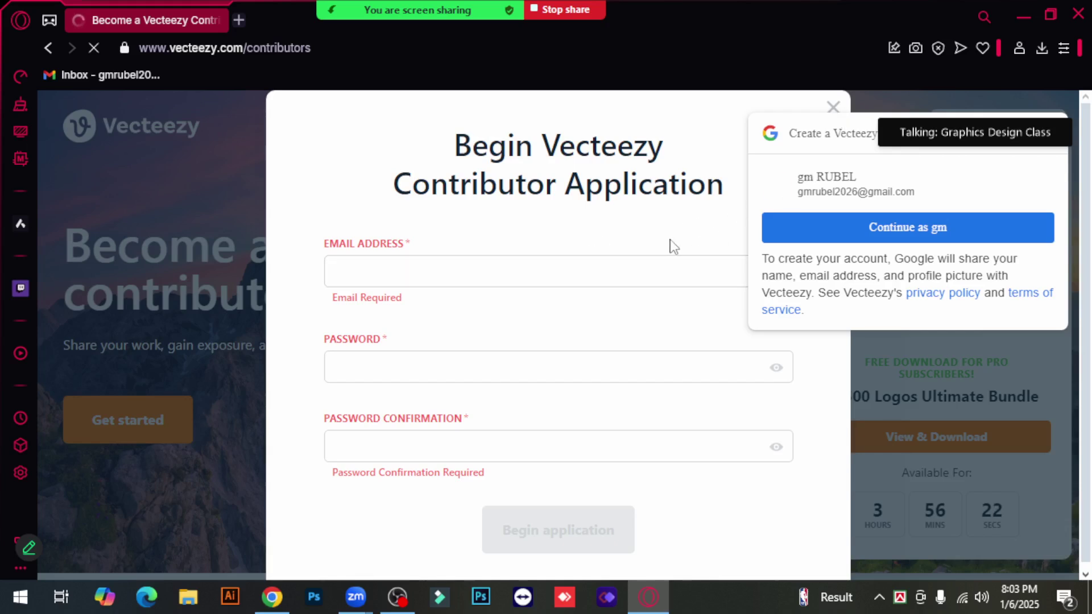
pyautogui.moveTo(1013, 128)
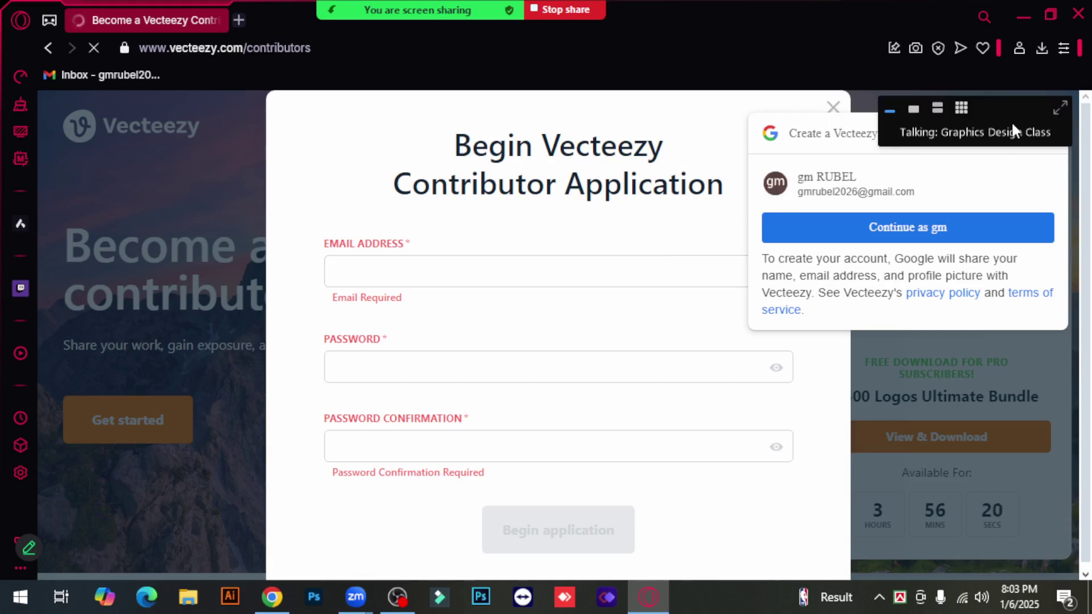
pyautogui.moveTo(1012, 128); pyautogui.dragTo(1014, 353)
pyautogui.click(1048, 133)
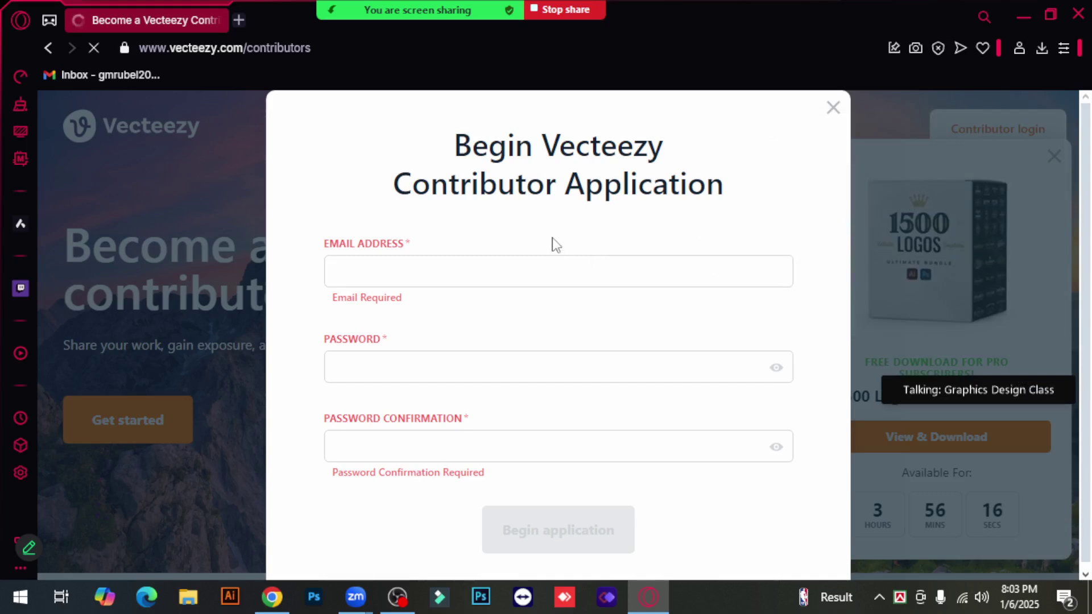
# Enter the contributor's e-mail address in the Email Address field.
pyautogui.click(453, 273)
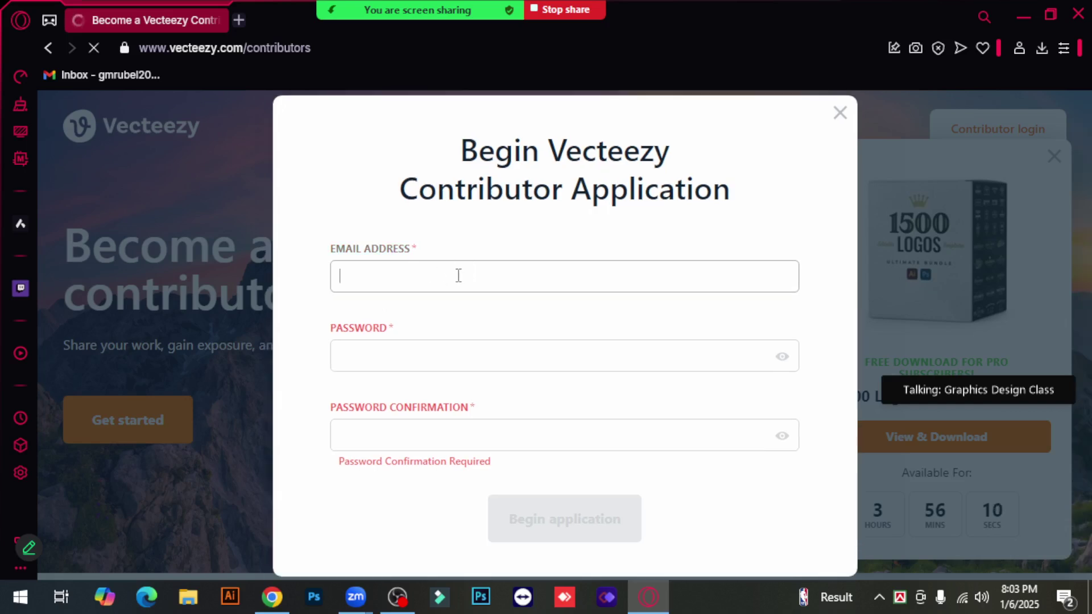
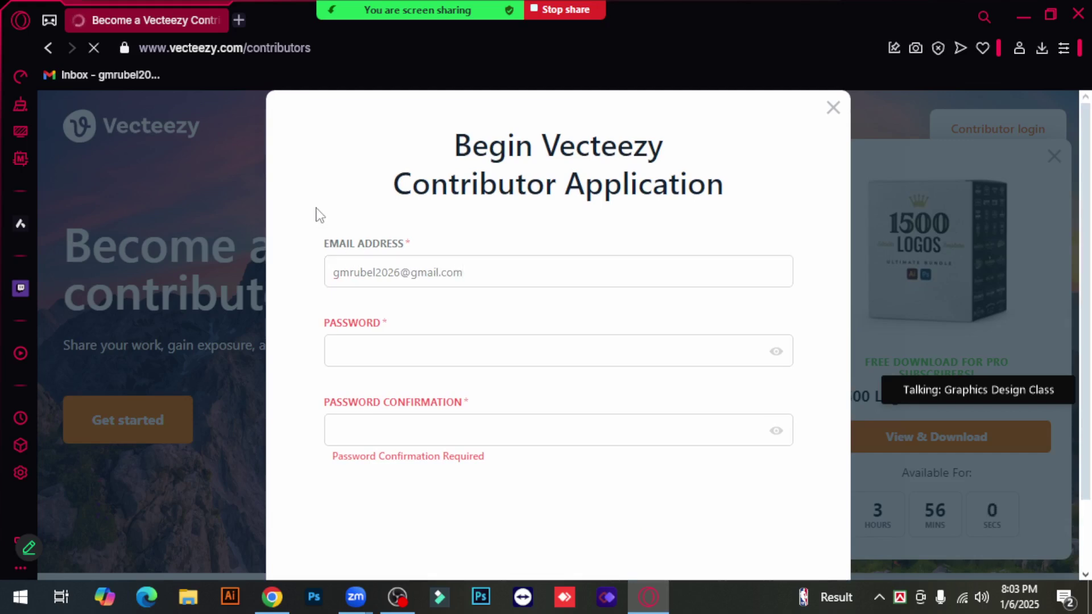
pyautogui.click(460, 350)
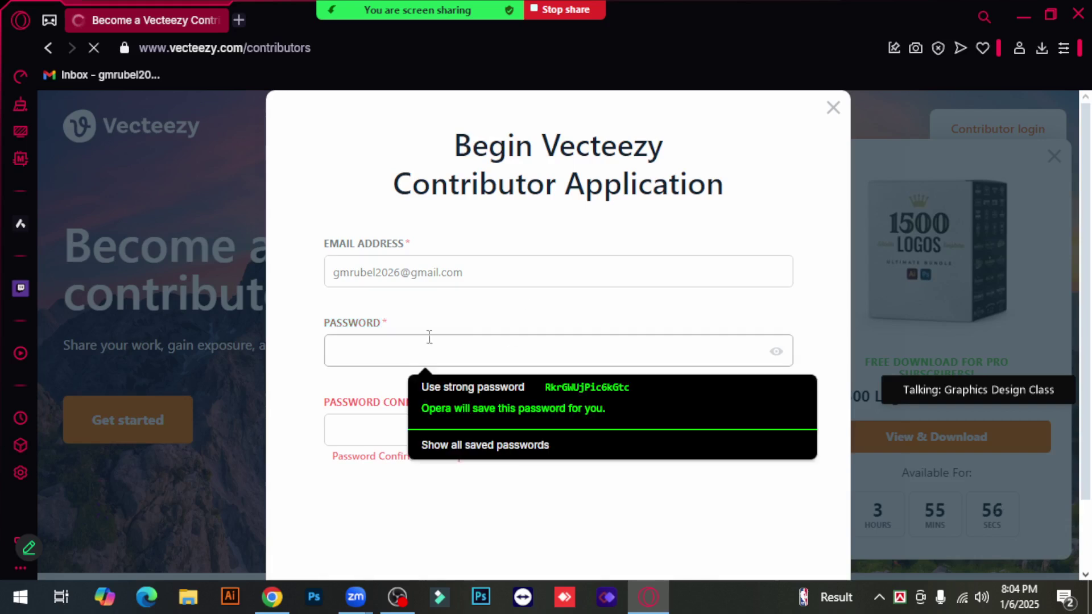
# Dismiss Opera's strong-password suggestion and type a password in the Password field.
pyautogui.click(519, 427)
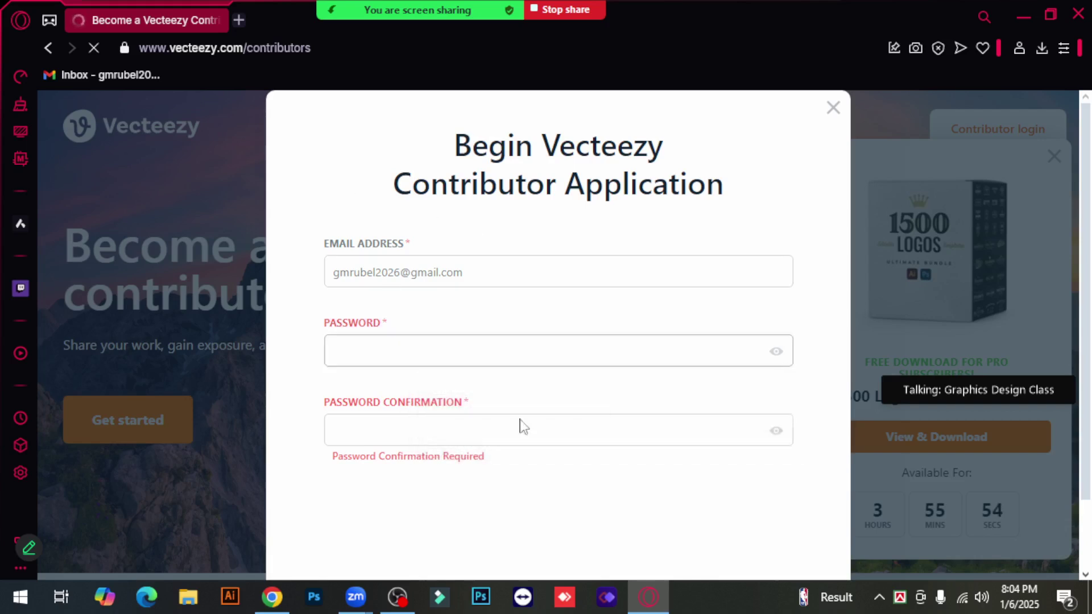
pyautogui.click(412, 342)
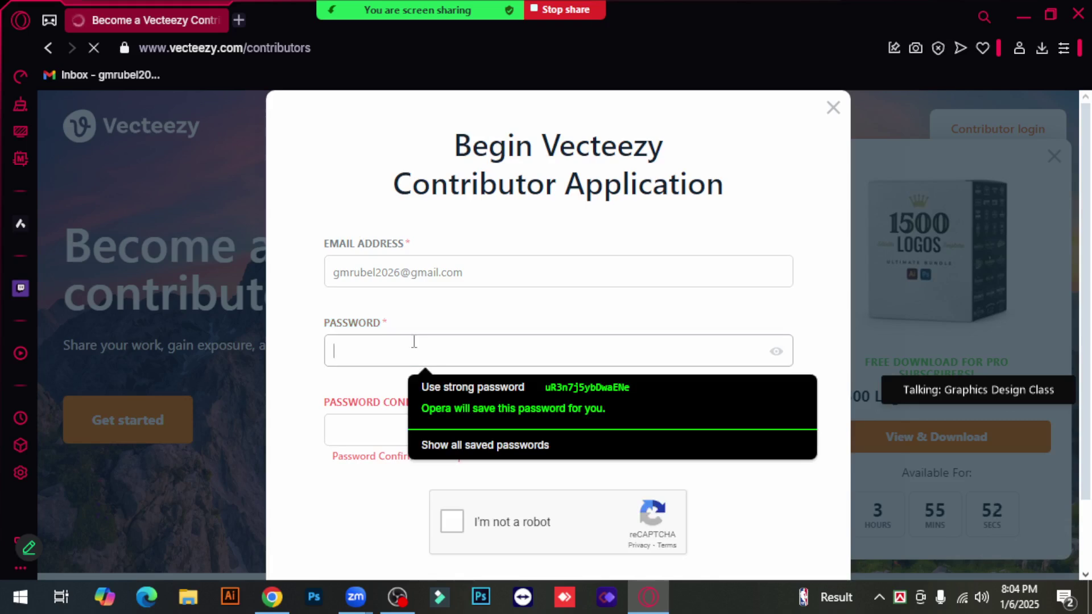
pyautogui.click(568, 384)
pyautogui.click(440, 347)
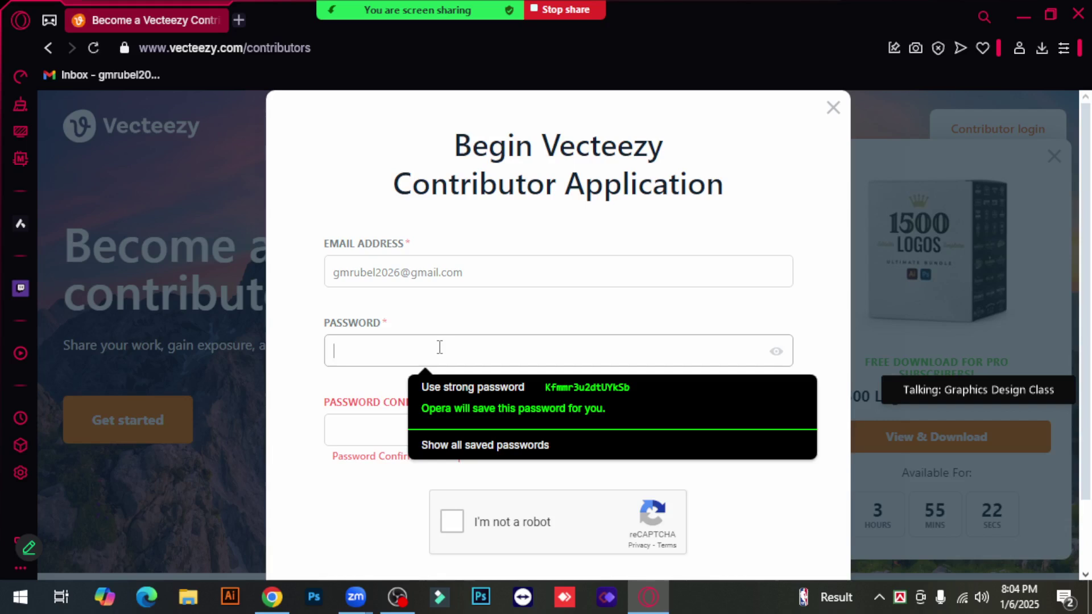
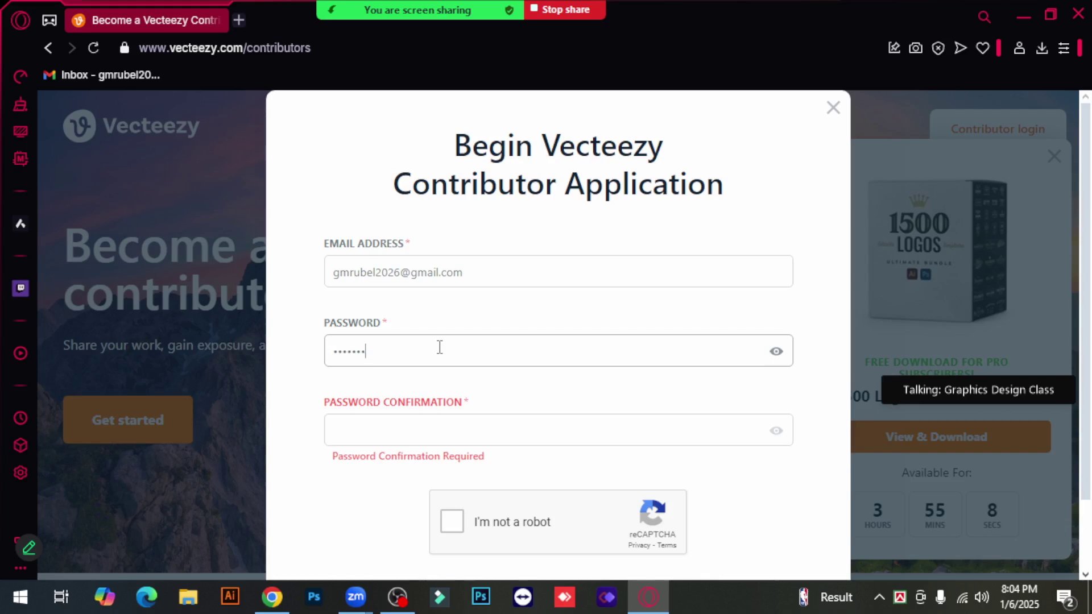
# Repeat the same password in the Password Confirmation field.
pyautogui.moveTo(425, 356); pyautogui.dragTo(230, 361)
pyautogui.click(309, 378)
pyautogui.click(400, 433)
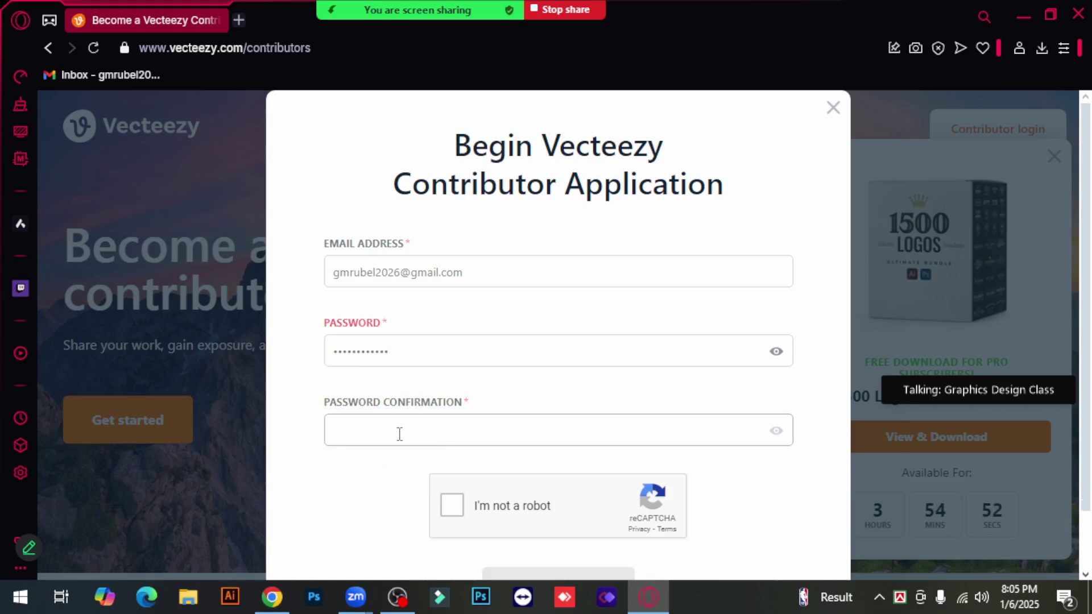
pyautogui.write('••••••••••••')
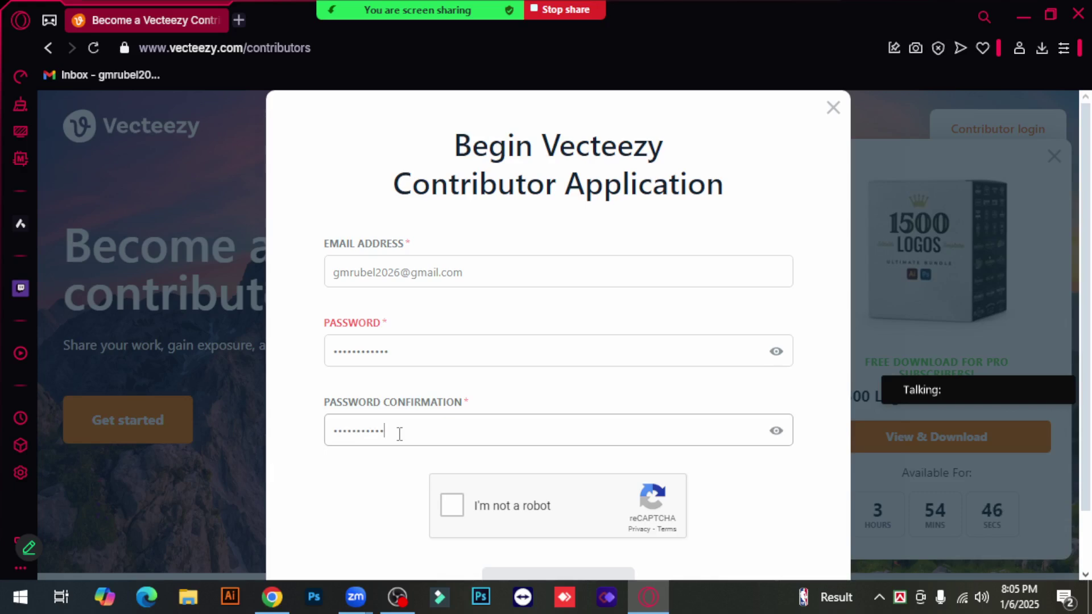
# Pass the reCAPTCHA not-a-robot check and submit the contributor application.
pyautogui.scroll(-2, 511, 452)
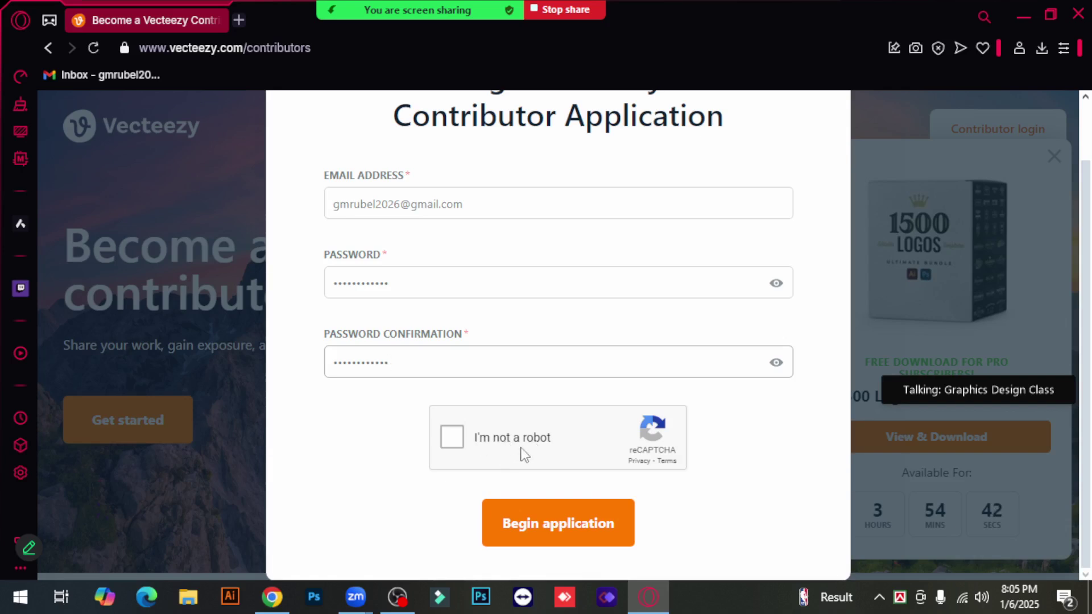
pyautogui.click(457, 447)
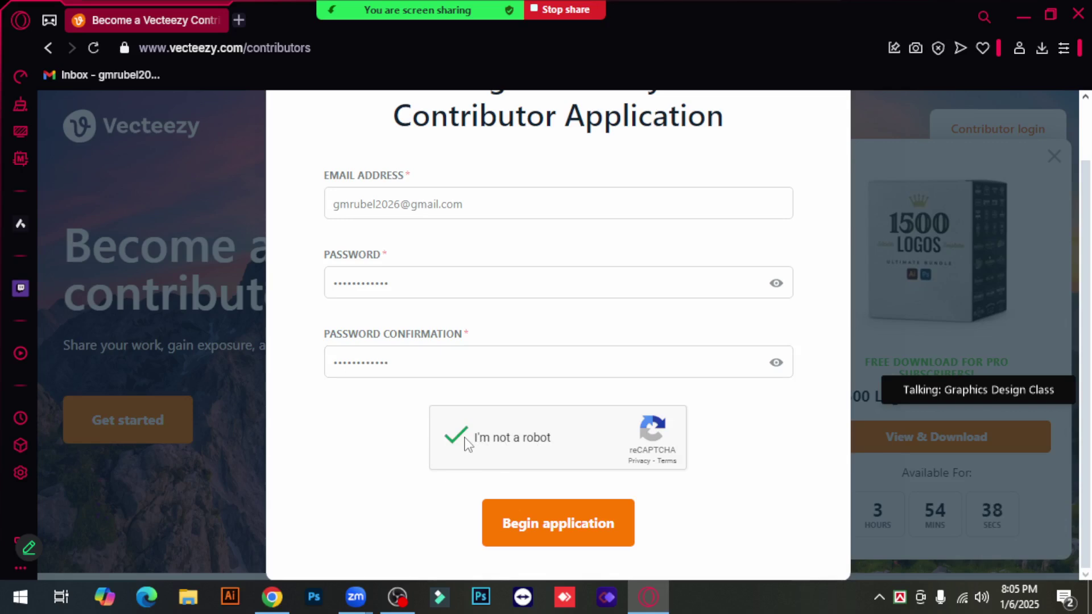
pyautogui.click(575, 531)
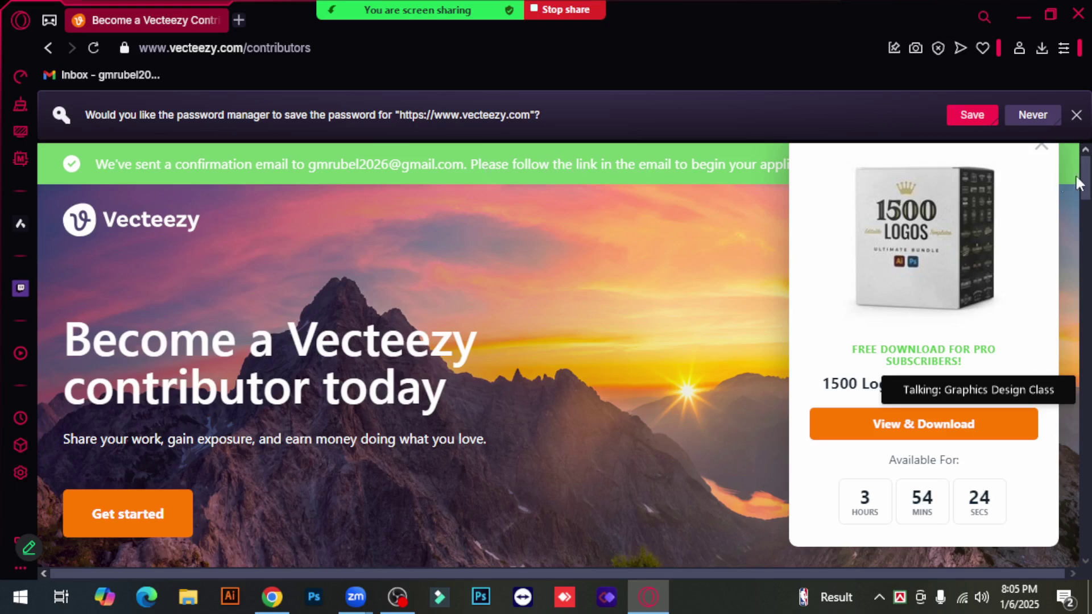
# Close the 1500 Logos popup and open a new Speed Dial tab beside Vecteezy.
pyautogui.click(1041, 147)
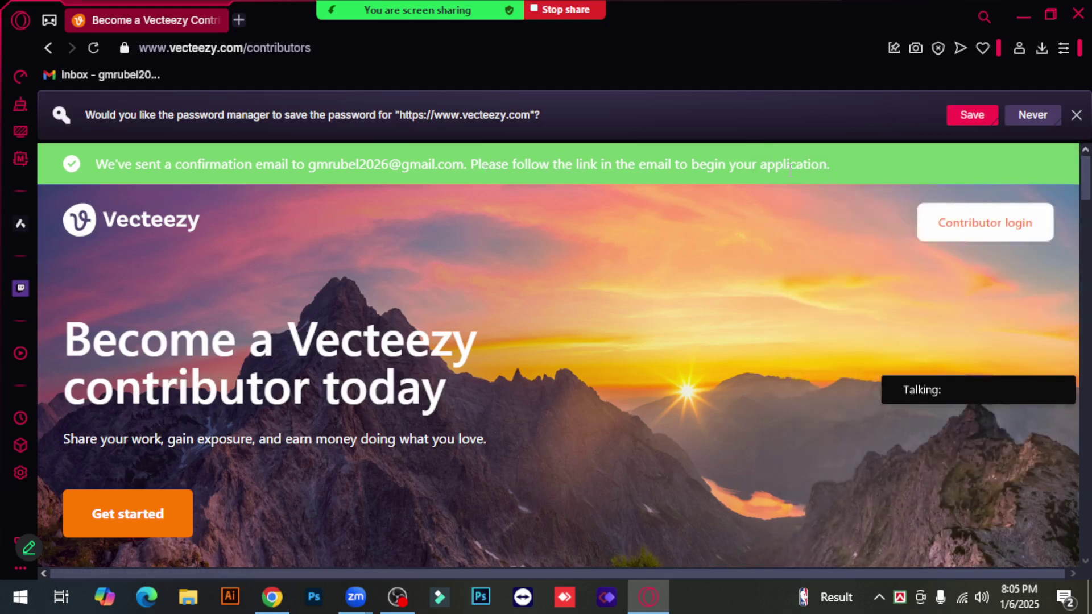
pyautogui.moveTo(761, 165); pyautogui.dragTo(830, 165)
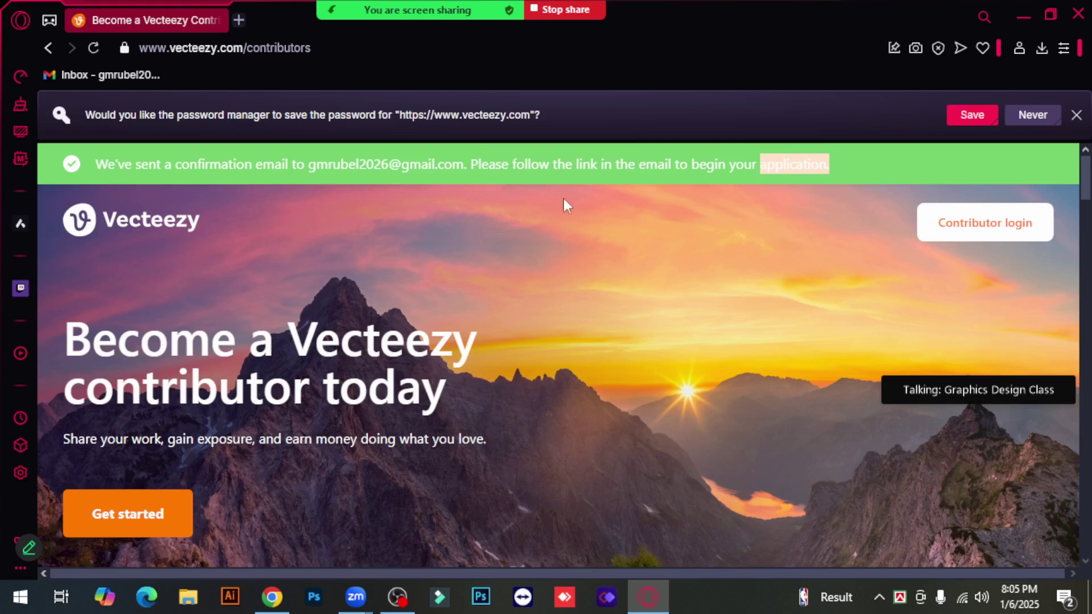
pyautogui.moveTo(661, 15)
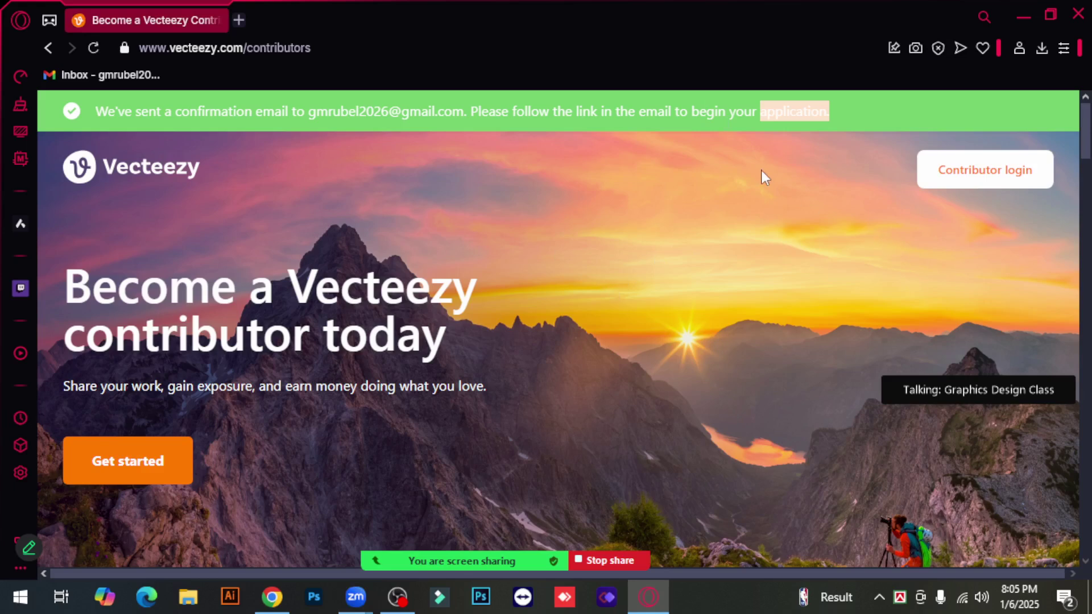
pyautogui.click(872, 100)
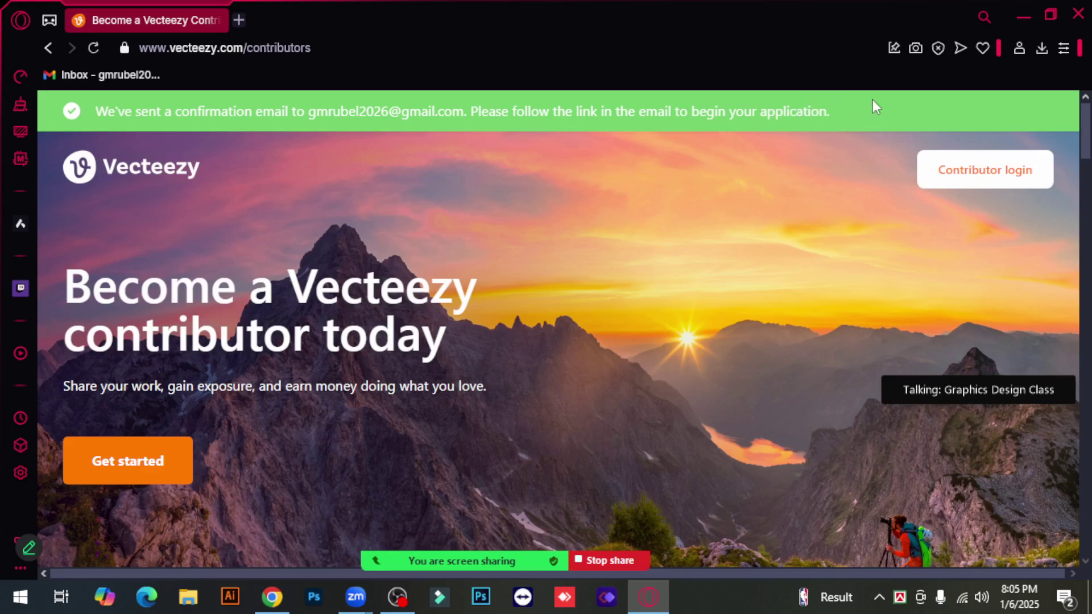
pyautogui.moveTo(834, 112); pyautogui.dragTo(767, 111)
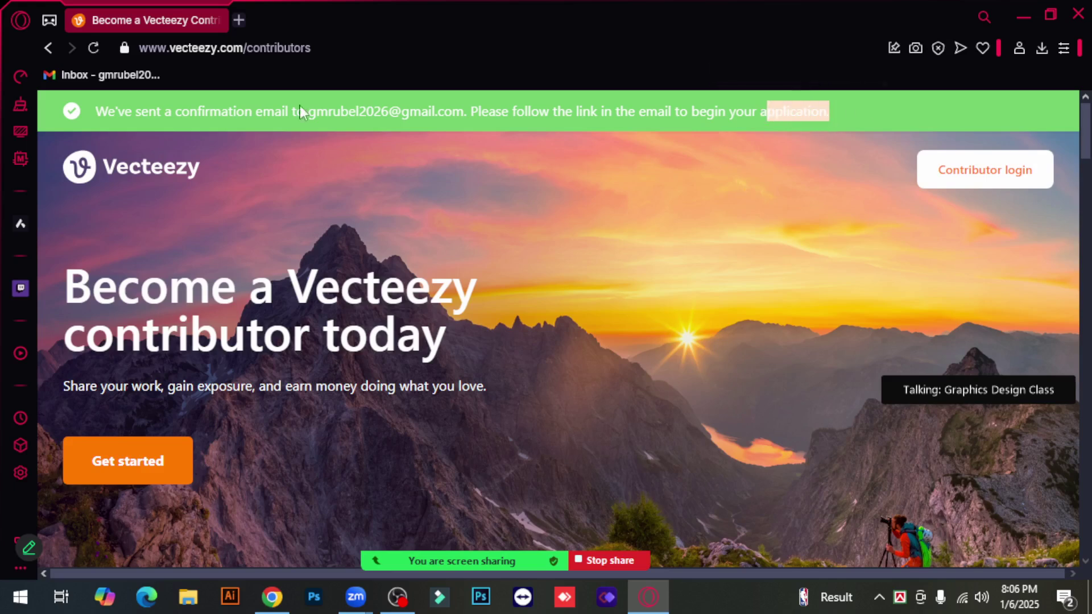
pyautogui.click(240, 19)
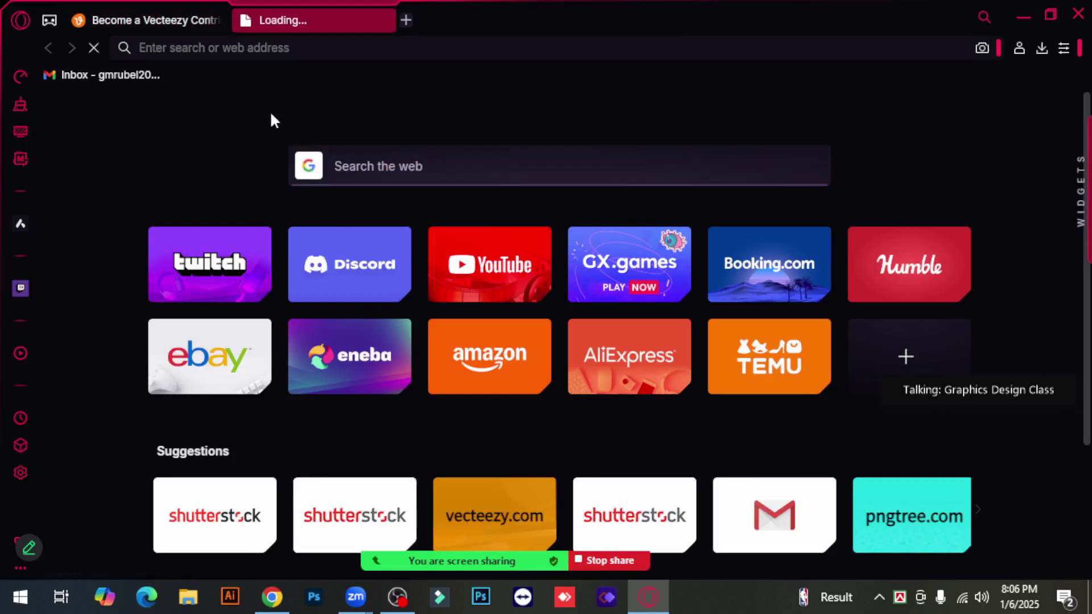
# Load Gmail from the Inbox bookmark and open the Eezy Contributors confirmation email.
pyautogui.click(136, 73)
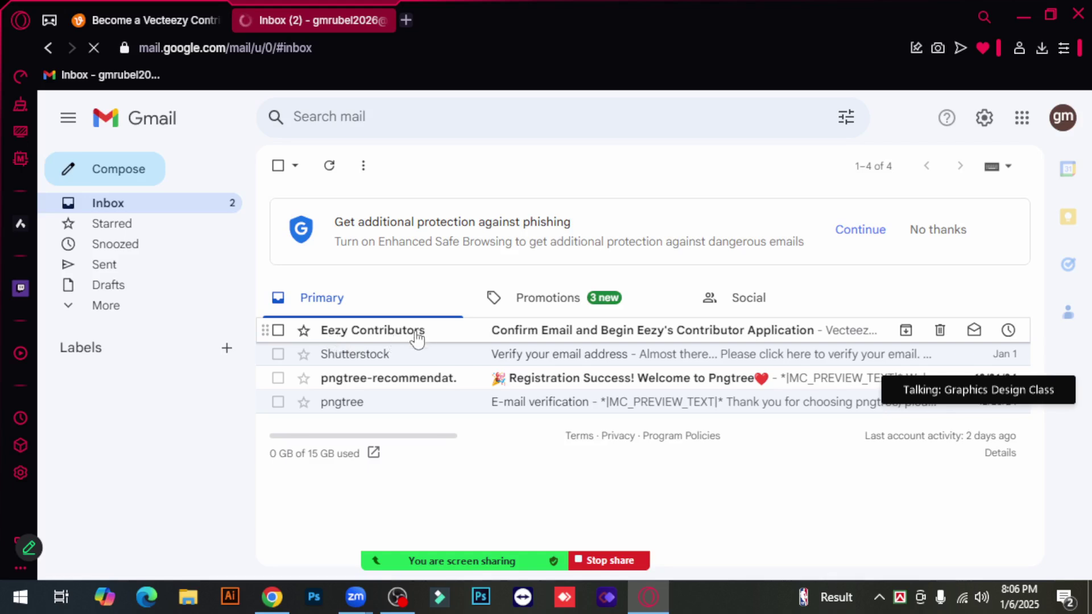
pyautogui.click(590, 314)
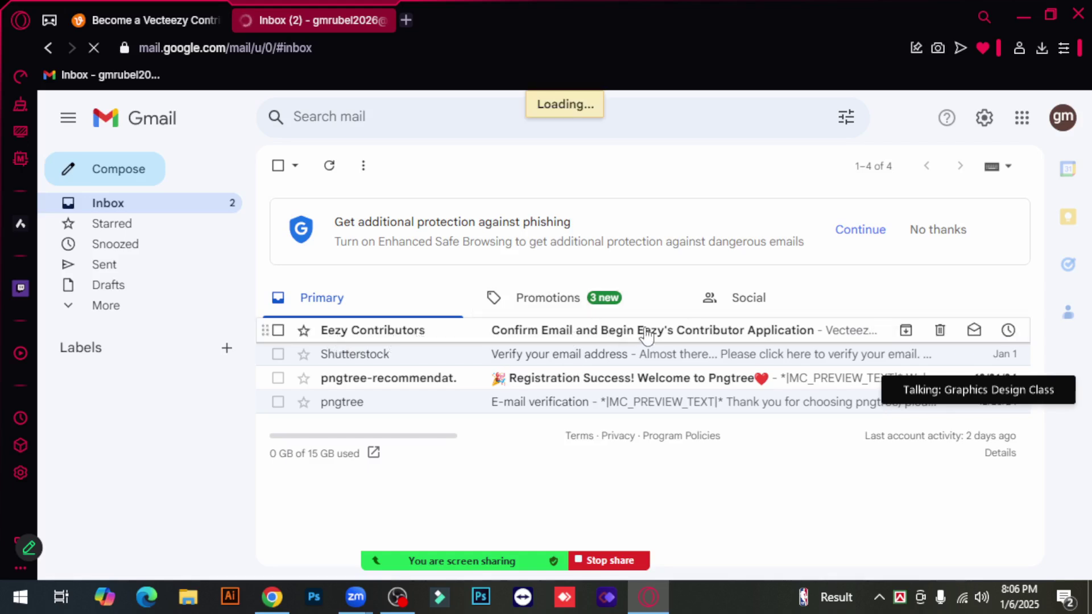
pyautogui.click(690, 332)
# Follow the email's orange 'Confirm email & begin application' button to start the application.
pyautogui.scroll(-2, 762, 398)
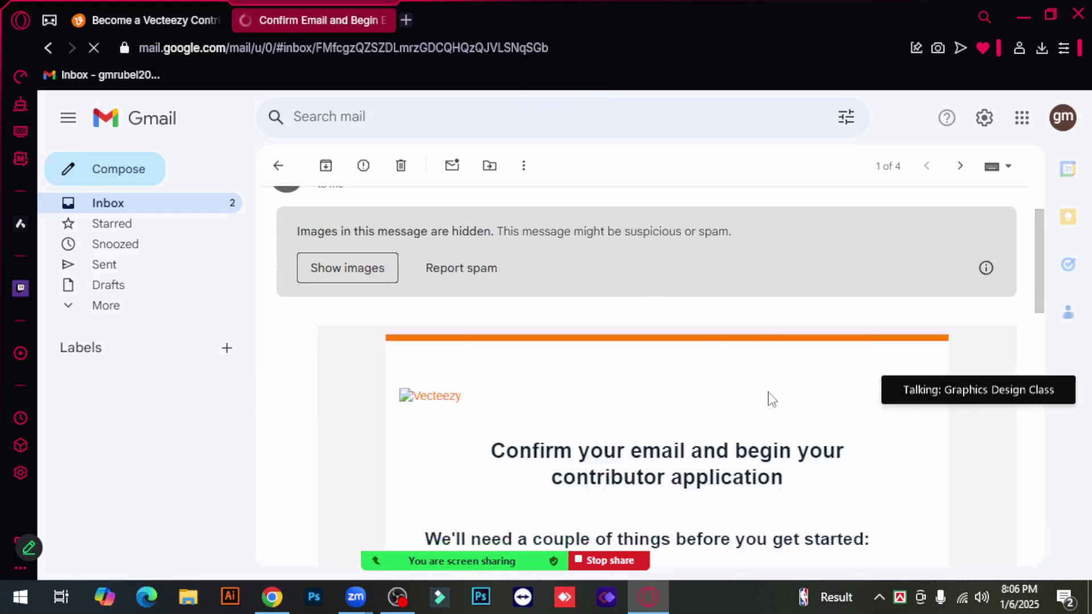
pyautogui.scroll(-3, 770, 398)
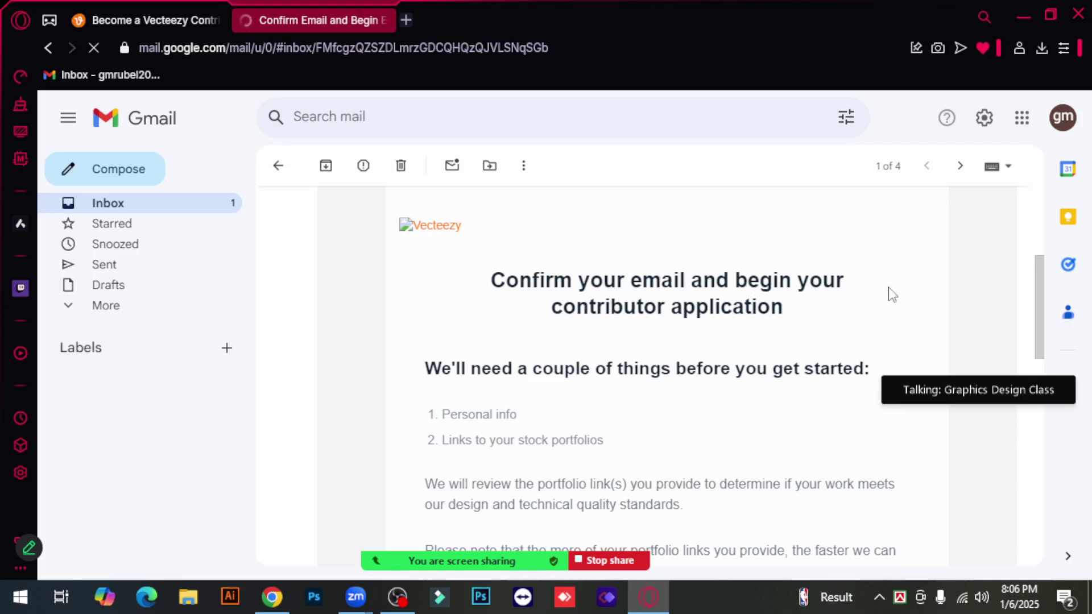
pyautogui.scroll(-1, 911, 295)
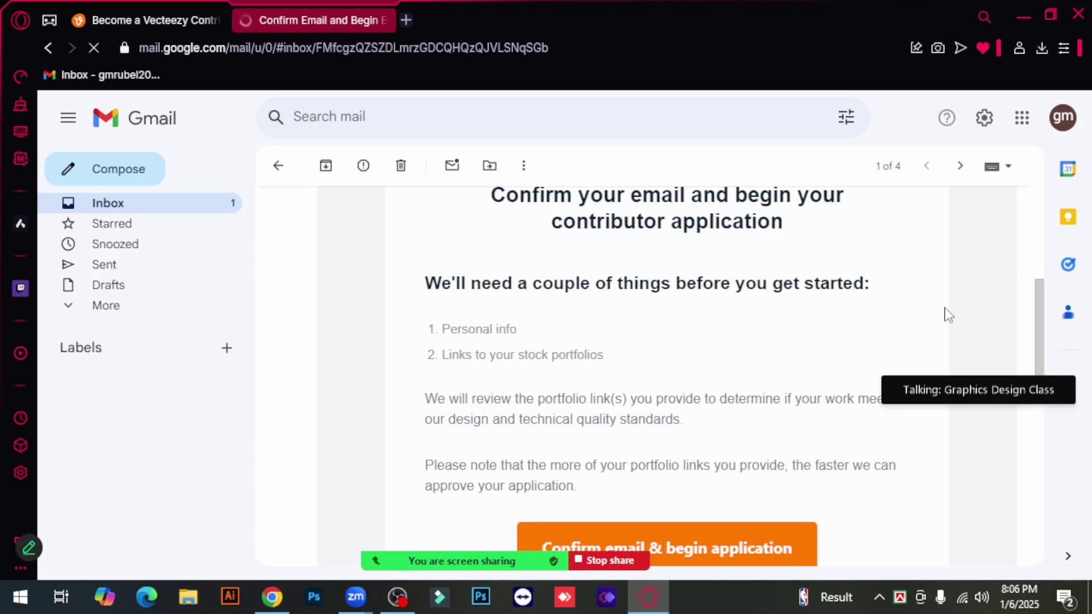
pyautogui.scroll(-1, 764, 341)
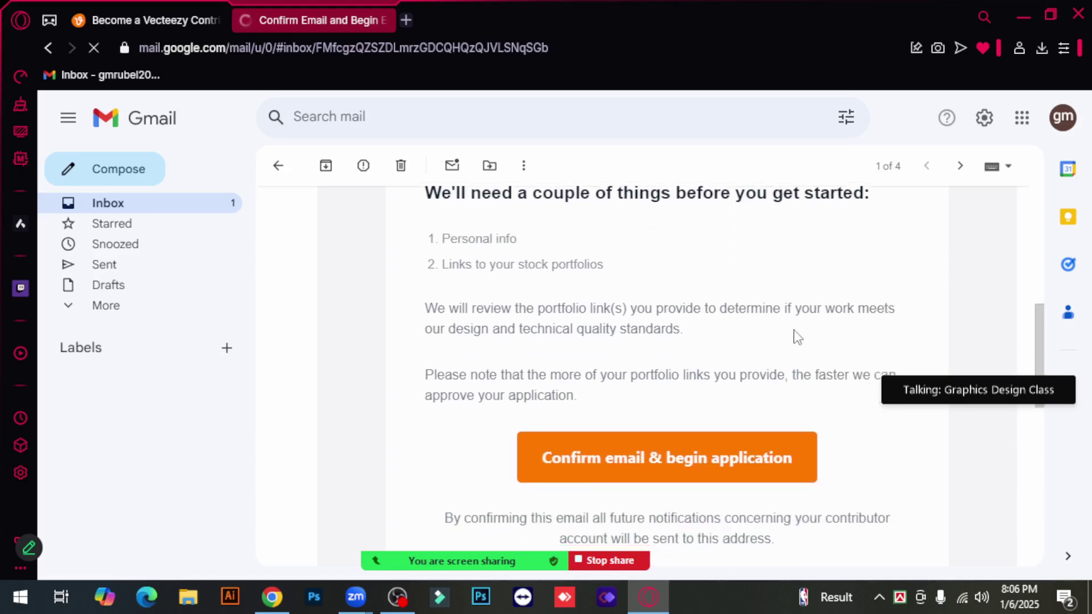
pyautogui.scroll(-1, 795, 337)
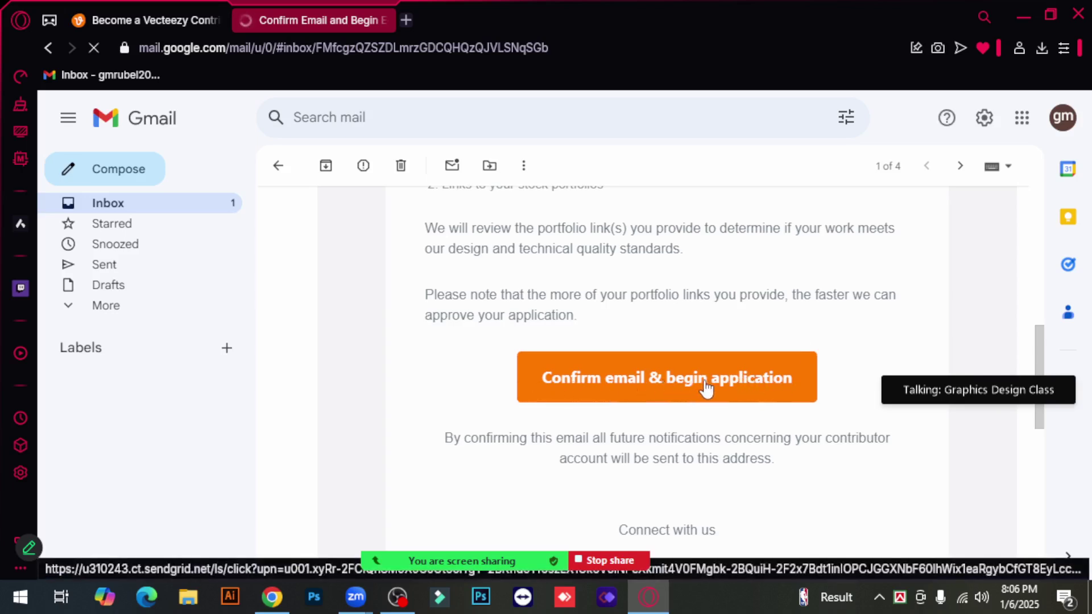
pyautogui.click(706, 388)
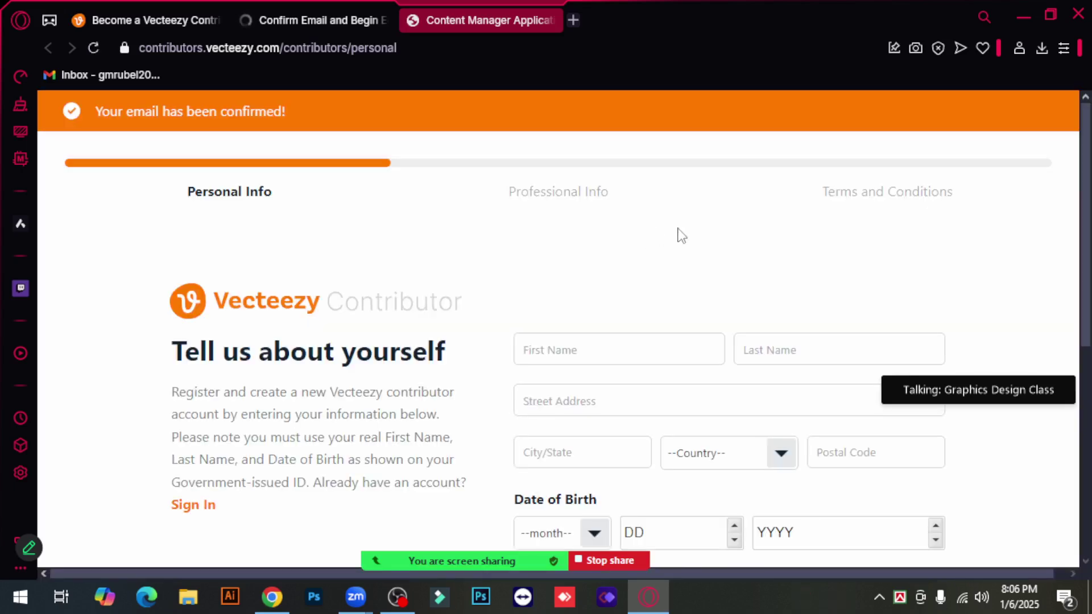
# Type the contributor's first name and last name into the Personal Info fields.
pyautogui.scroll(-3, 681, 235)
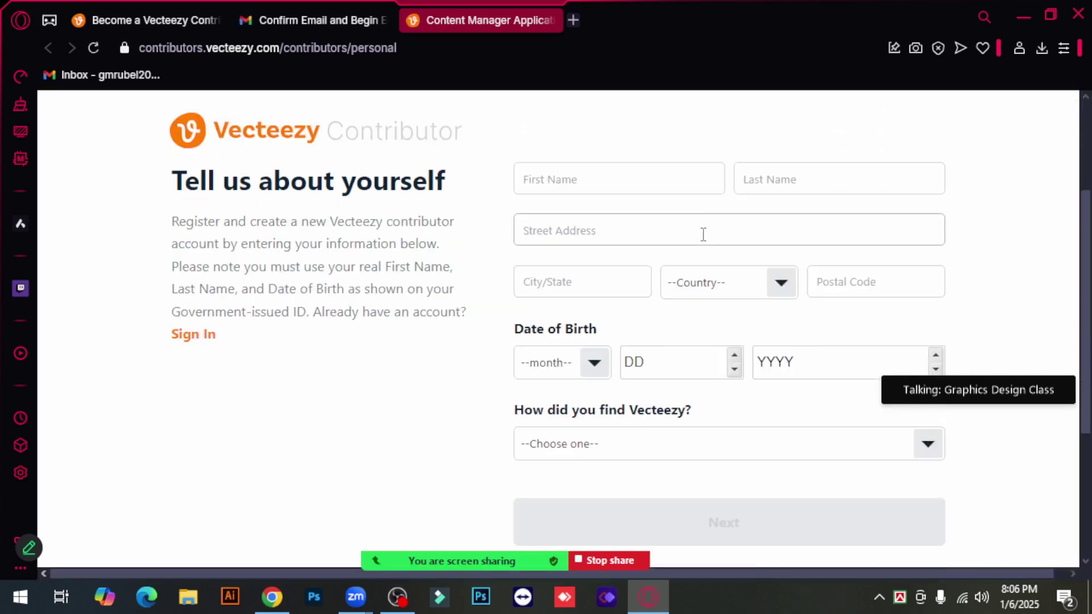
pyautogui.scroll(2, 490, 360)
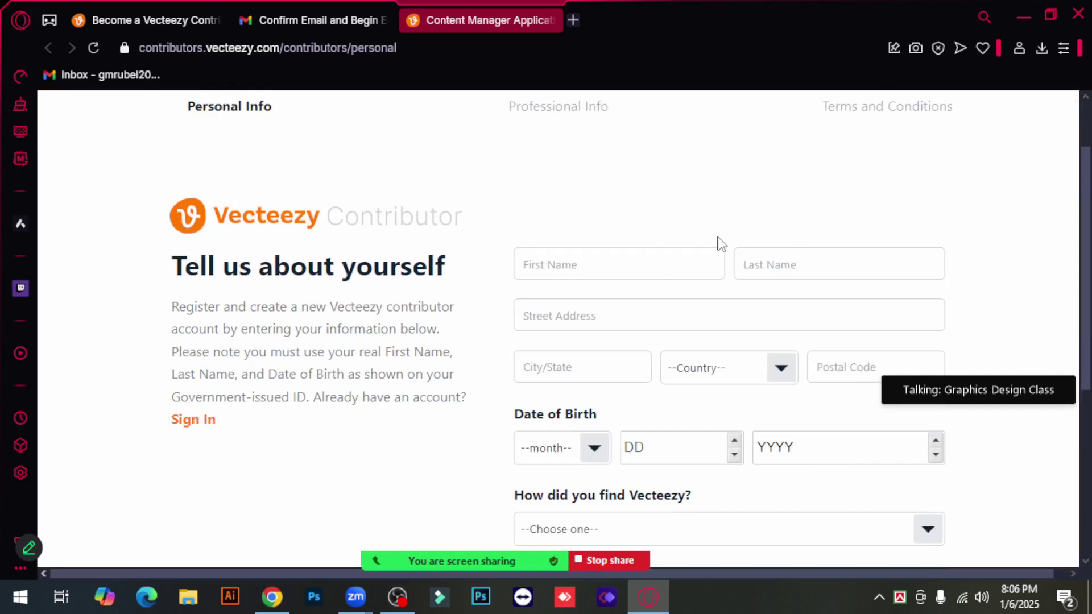
pyautogui.click(597, 263)
pyautogui.click(816, 261)
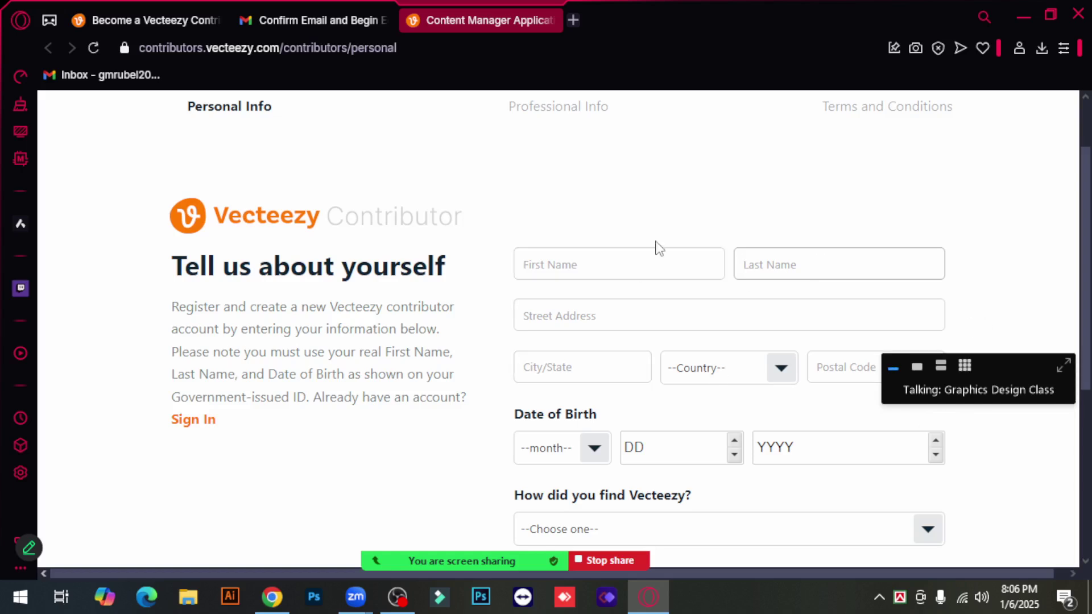
pyautogui.click(632, 262)
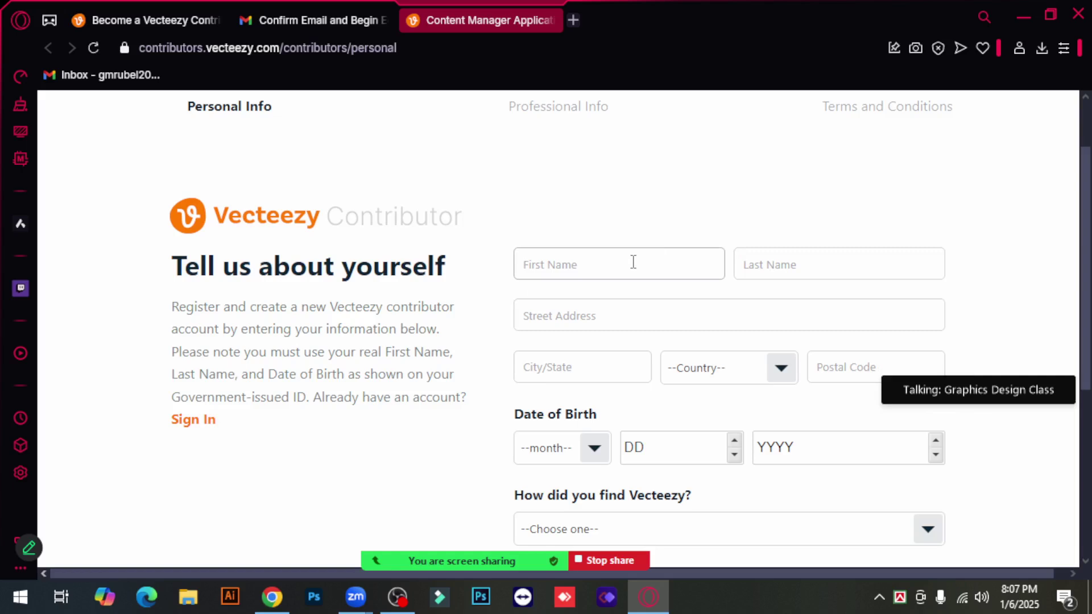
pyautogui.write('gm rub')
pyautogui.press('BackSpace')
pyautogui.press('BackSpace')
pyautogui.click(827, 256)
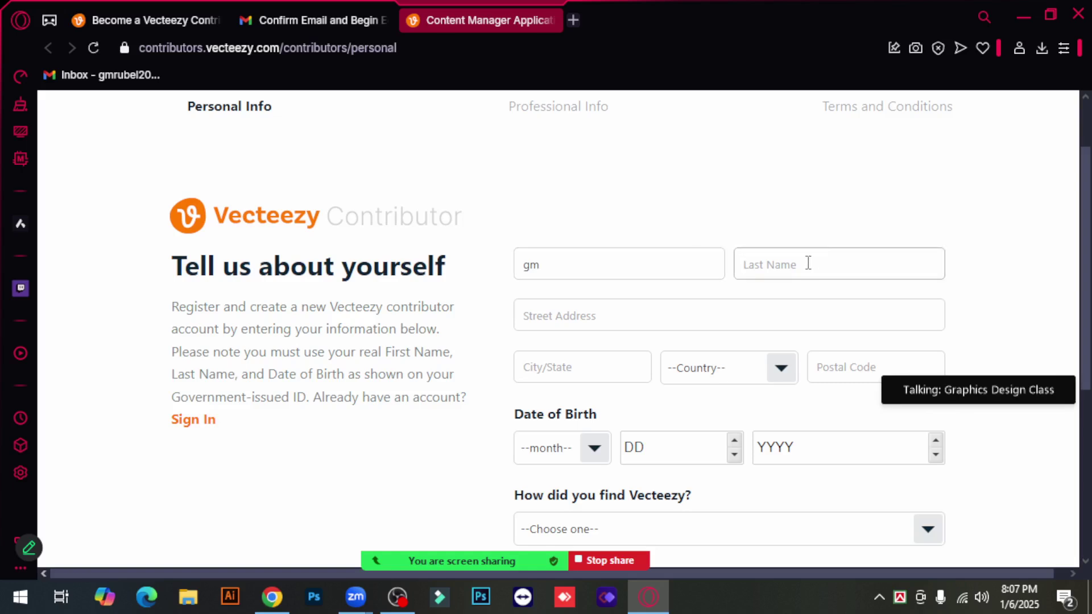
pyautogui.write('rubel')
# Select and review the entered first and last name text in both fields.
pyautogui.hotkey('ctrl', 'a')
pyautogui.click(551, 263)
pyautogui.hotkey('ctrl', 'a')
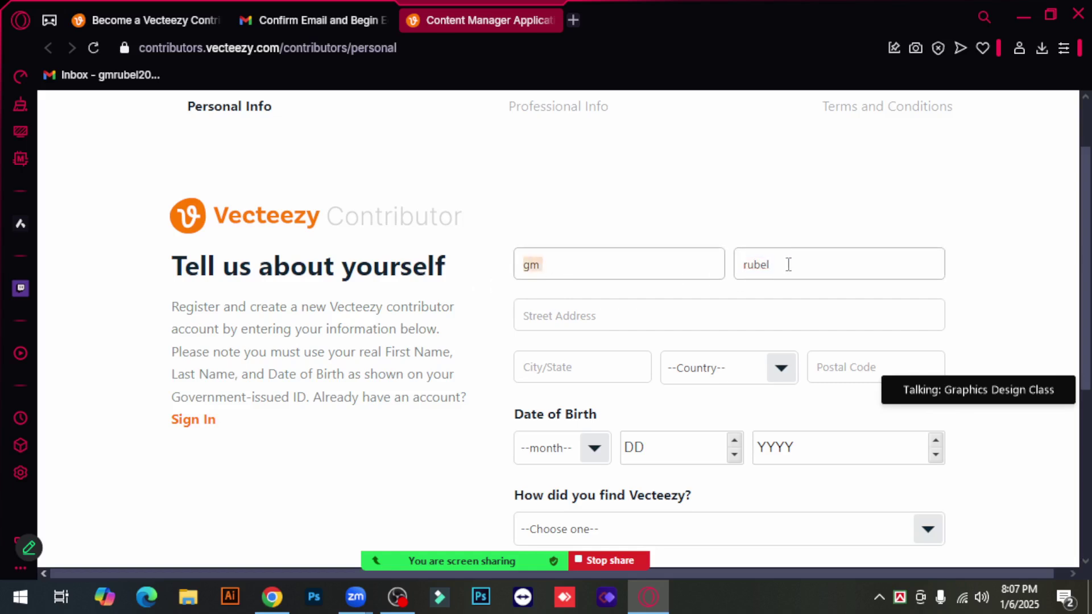
pyautogui.click(787, 264)
pyautogui.hotkey('ctrl', 'a')
pyautogui.click(732, 242)
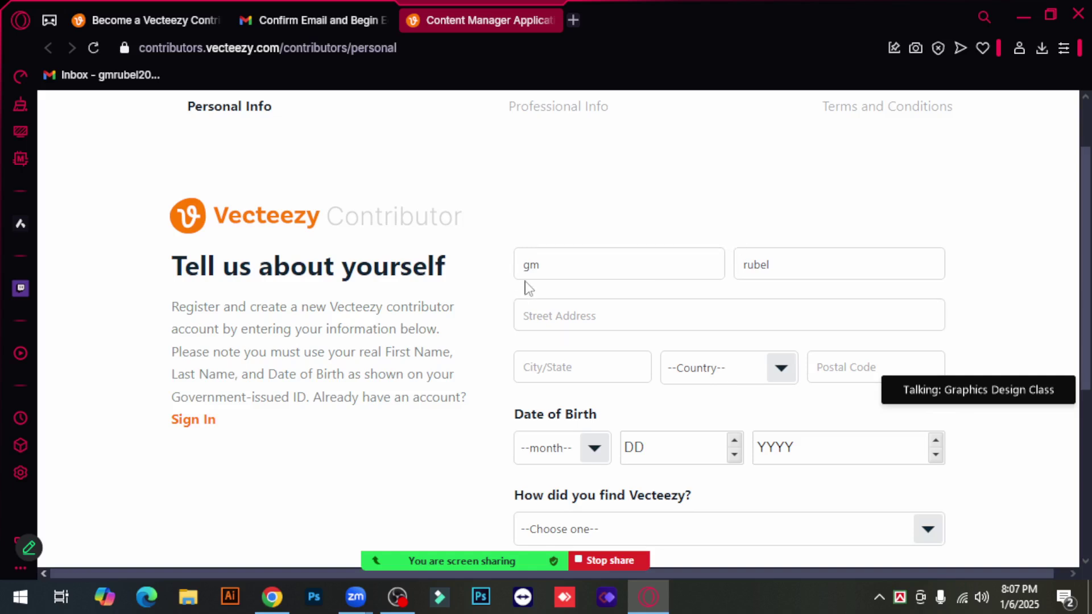
pyautogui.click(557, 265)
pyautogui.moveTo(561, 265); pyautogui.dragTo(495, 268)
pyautogui.click(834, 264)
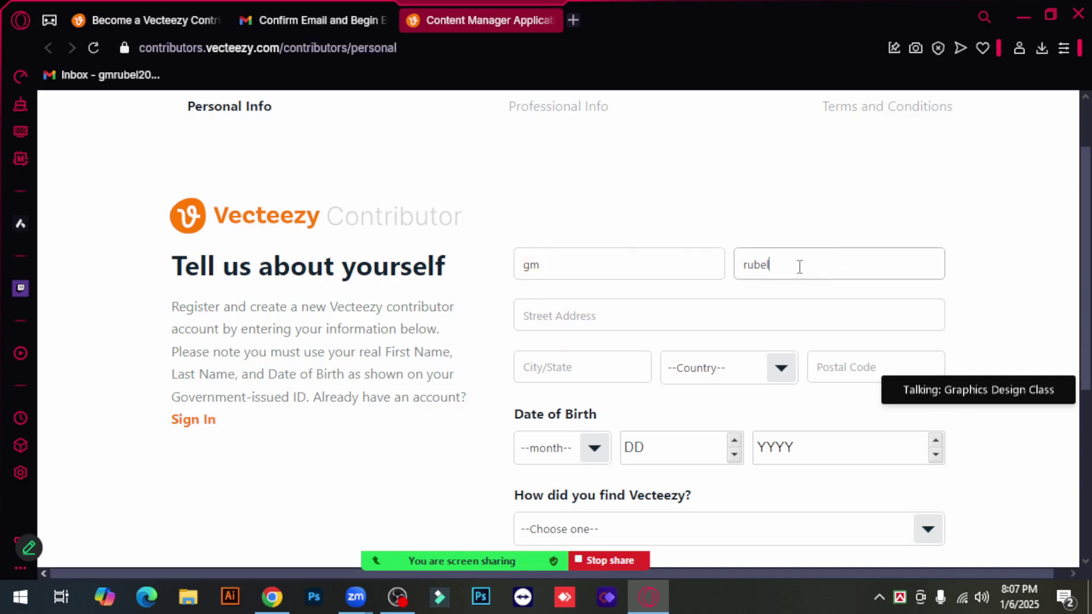
pyautogui.moveTo(799, 267); pyautogui.dragTo(729, 280)
pyautogui.moveTo(799, 264); pyautogui.dragTo(730, 270)
pyautogui.click(731, 243)
pyautogui.moveTo(604, 260); pyautogui.dragTo(462, 285)
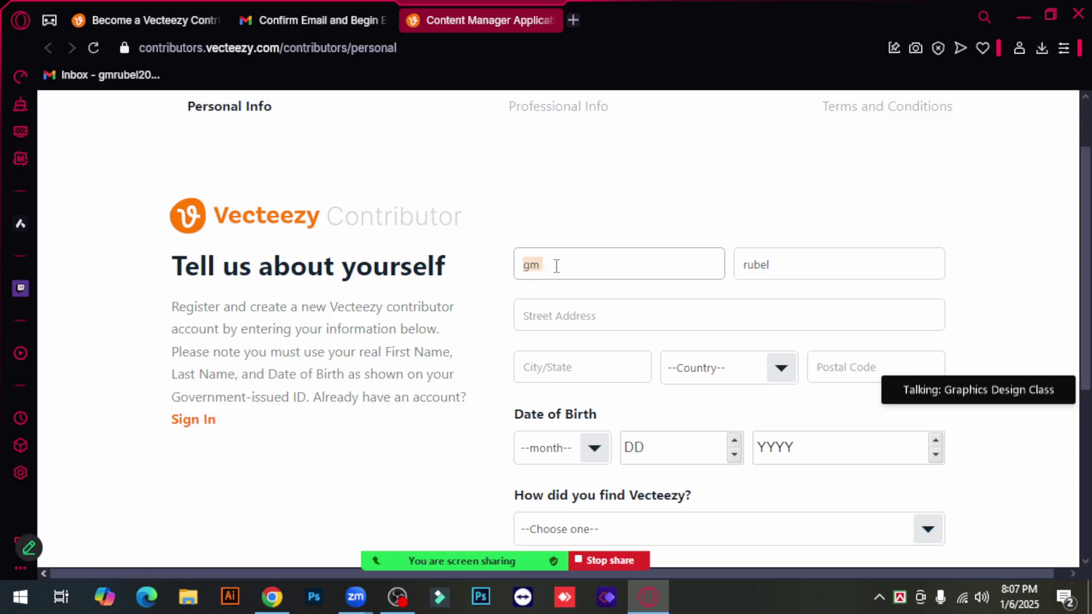
pyautogui.moveTo(785, 267); pyautogui.dragTo(734, 250)
pyautogui.click(729, 245)
pyautogui.scroll(-1, 732, 244)
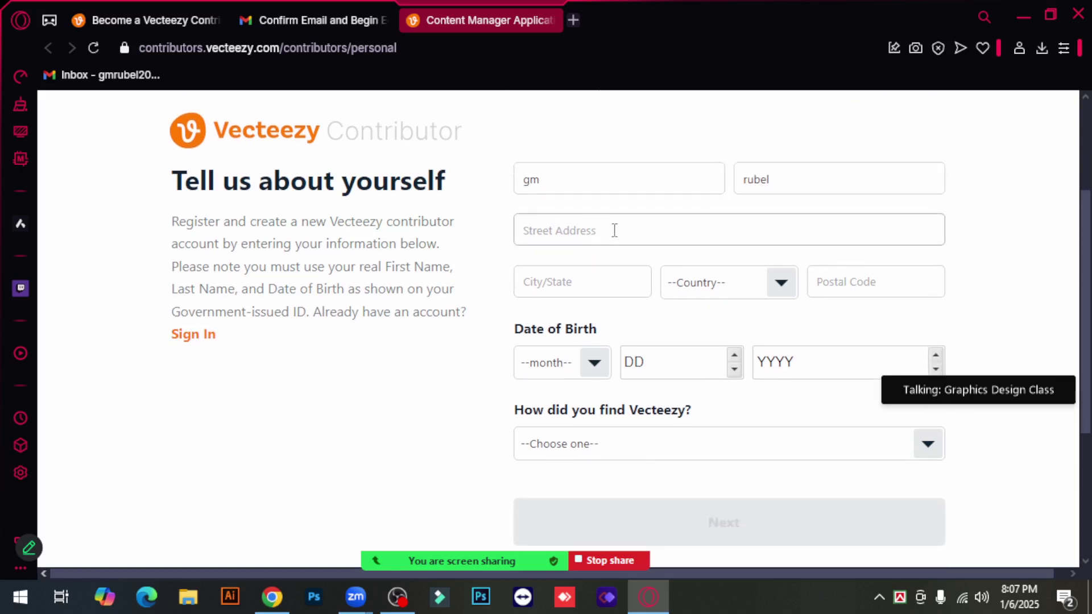
pyautogui.scroll(1, 628, 230)
# Enter the contributor's street address in the address field.
pyautogui.click(610, 321)
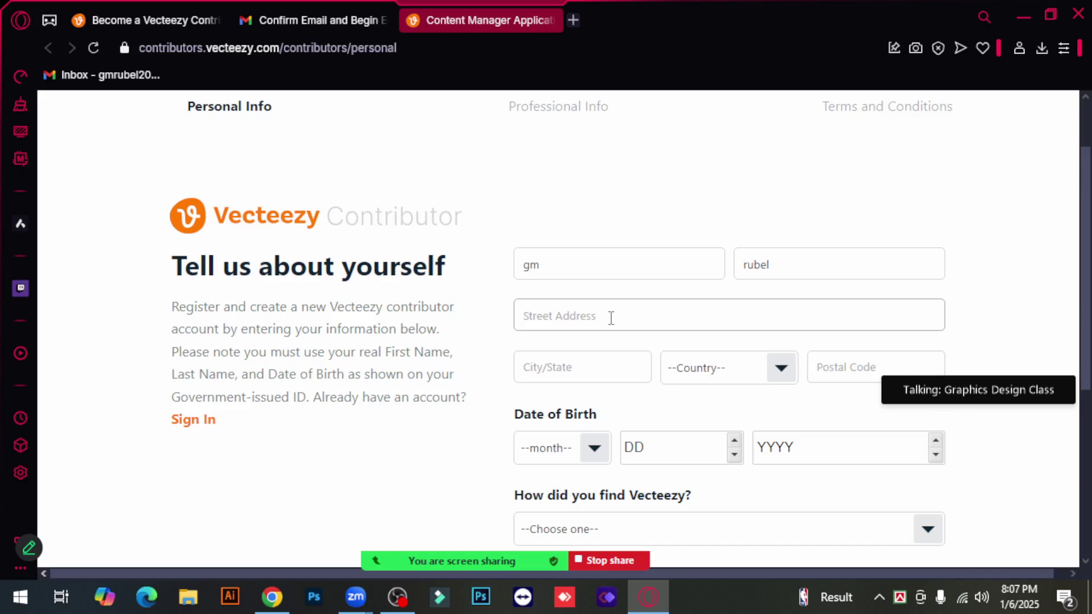
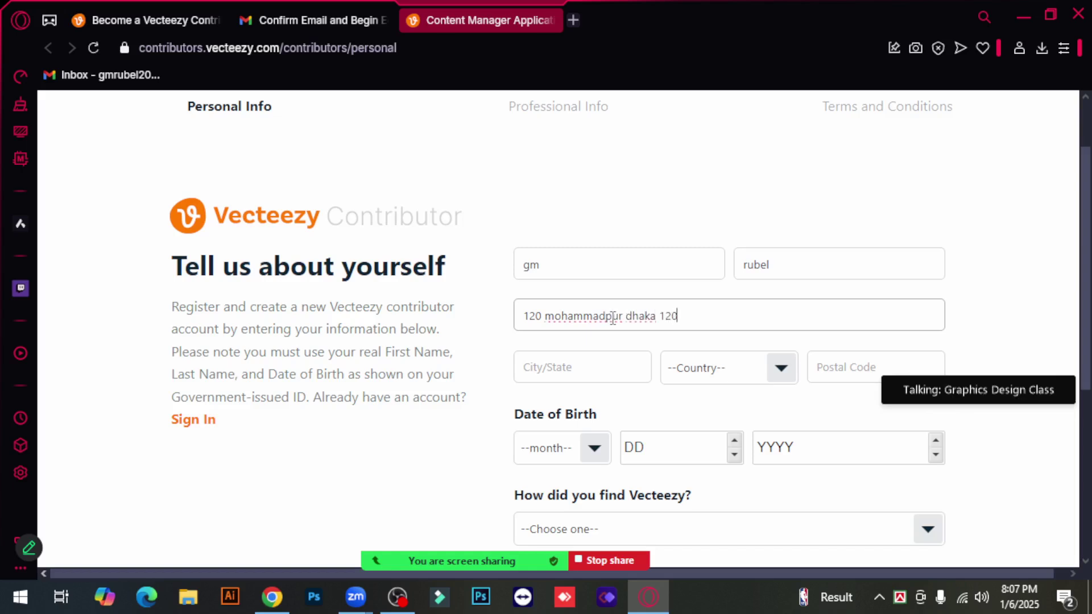
pyautogui.scroll(-2, 938, 336)
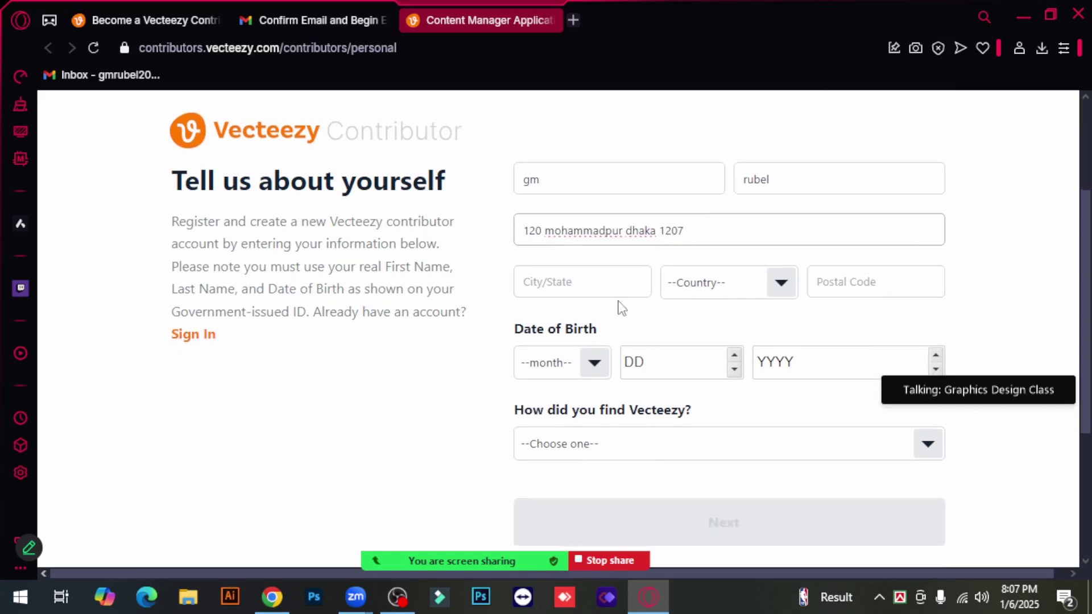
# Fill in the city and choose Bangladesh from the Country dropdown.
pyautogui.click(611, 285)
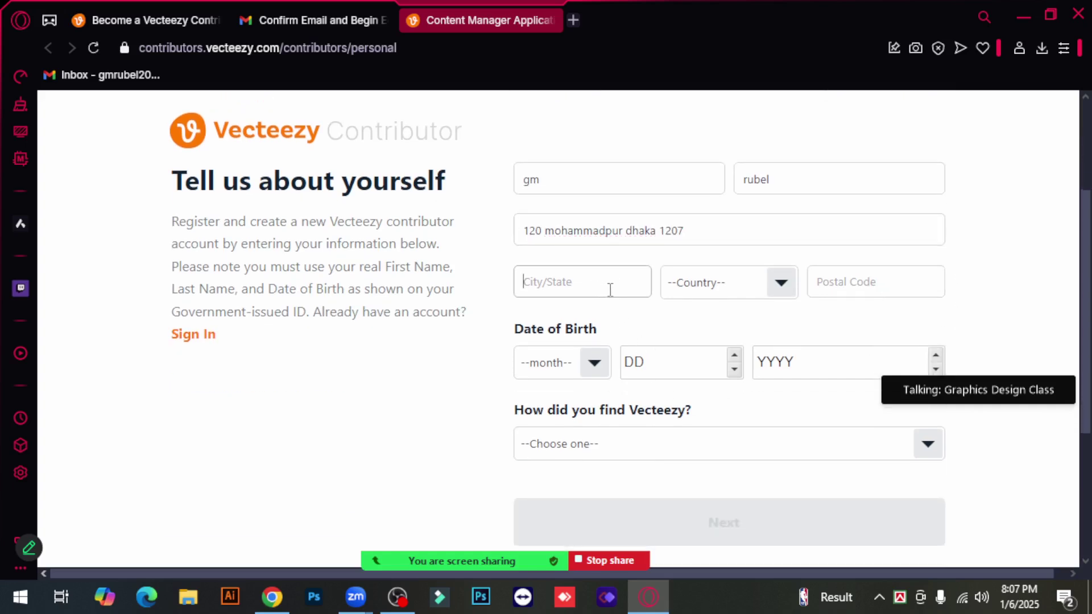
pyautogui.write('dhaka')
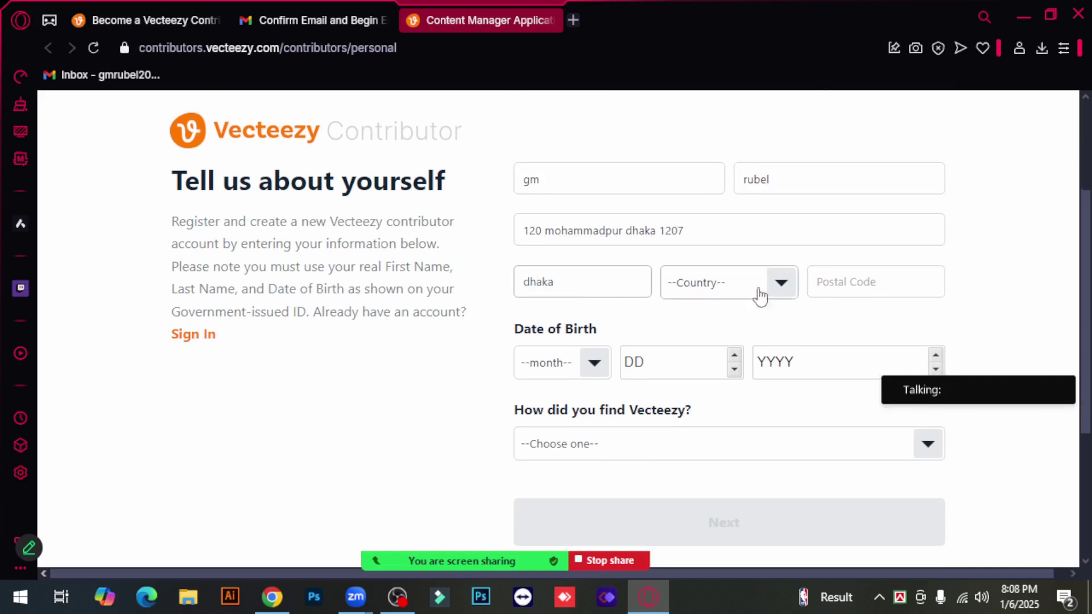
pyautogui.click(783, 289)
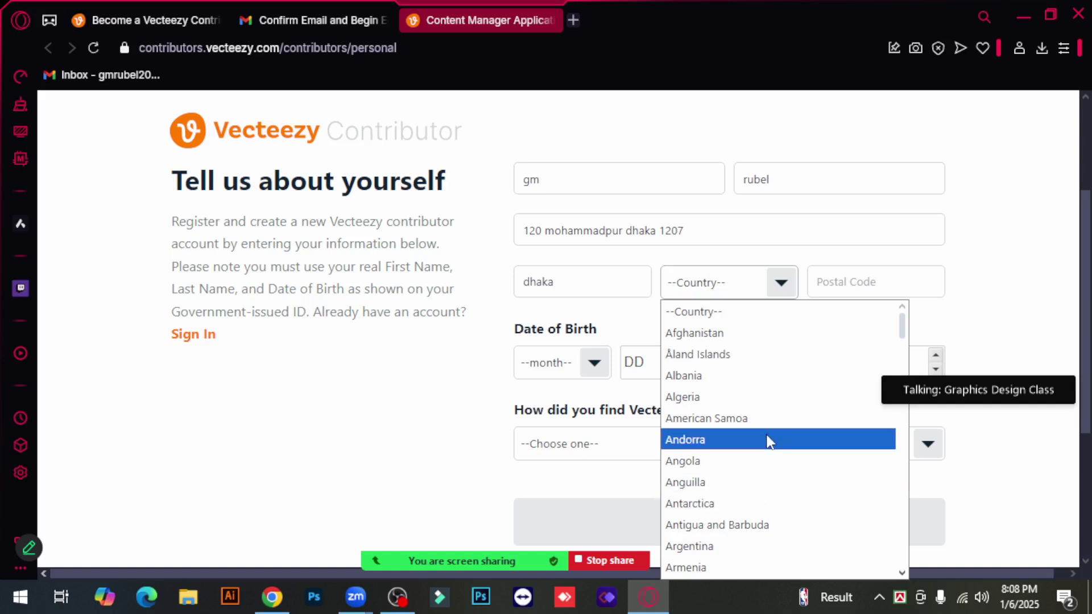
pyautogui.scroll(-1, 773, 437)
pyautogui.scroll(-2, 773, 455)
pyautogui.click(724, 556)
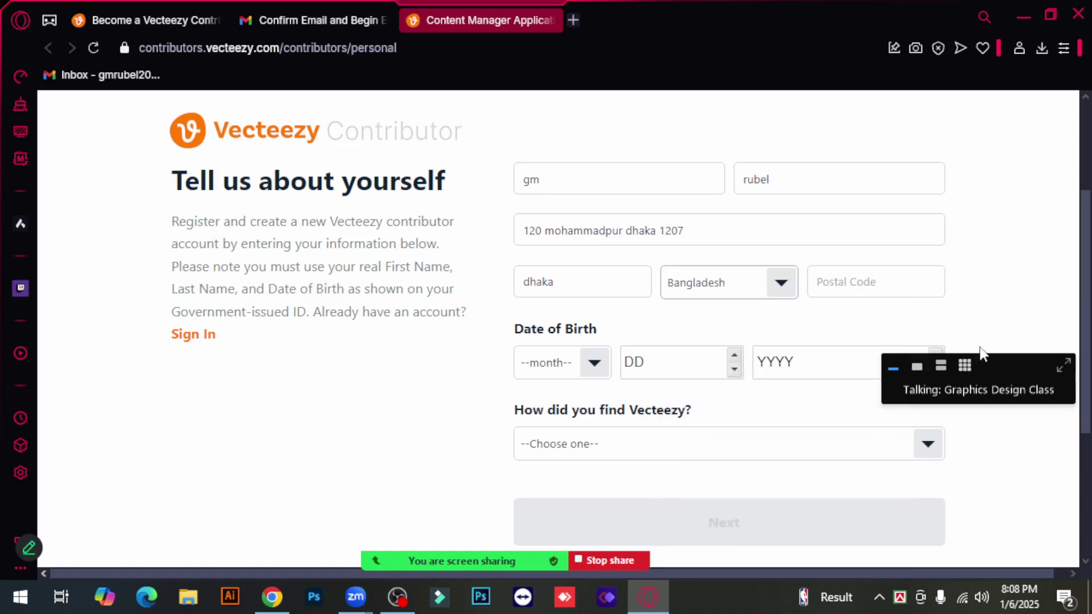
# Enter the contributor's postal code in the Postal Code field.
pyautogui.click(879, 284)
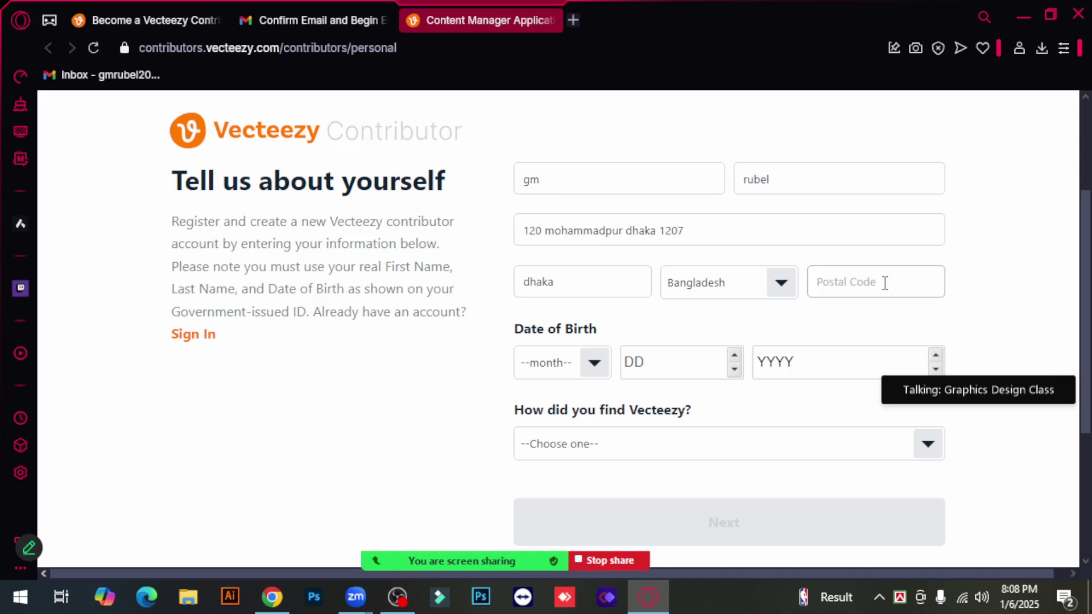
pyautogui.moveTo(700, 228); pyautogui.dragTo(653, 234)
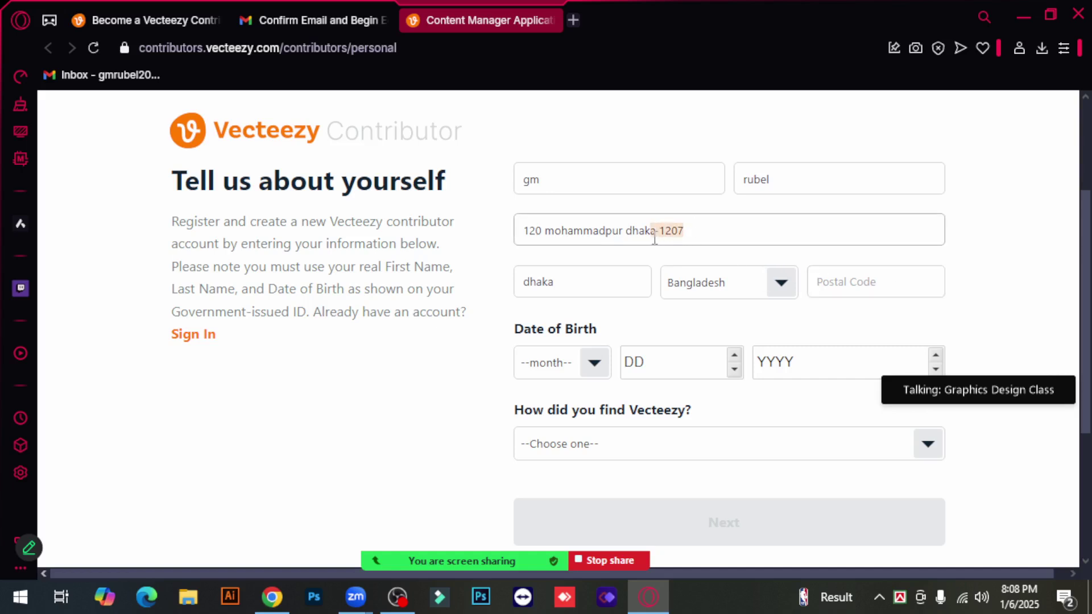
pyautogui.click(870, 285)
pyautogui.write('1207')
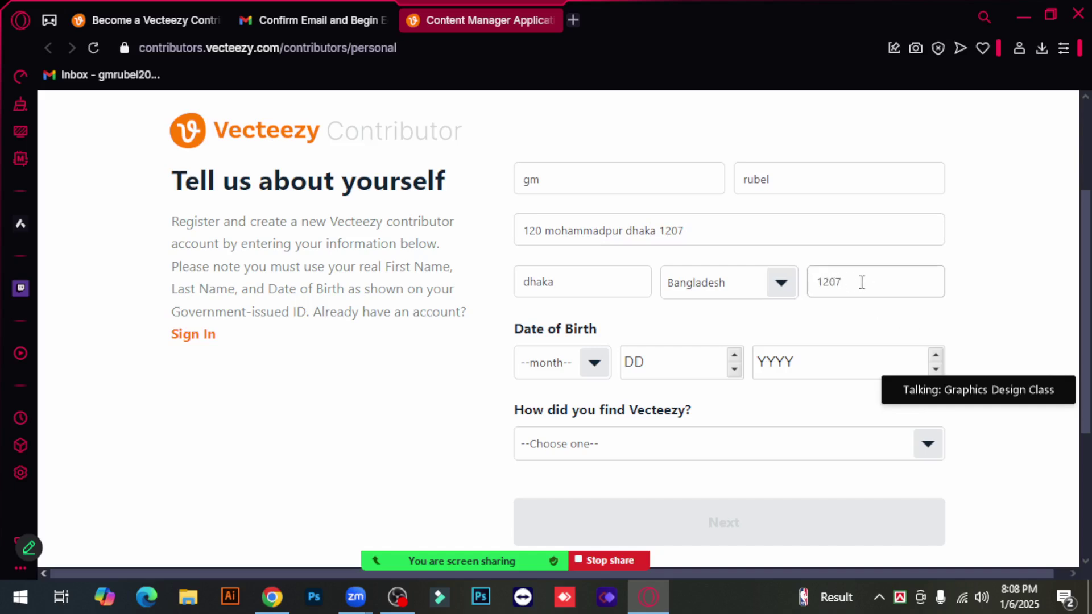
pyautogui.doubleClick(834, 291)
pyautogui.click(967, 319)
pyautogui.scroll(-1, 671, 227)
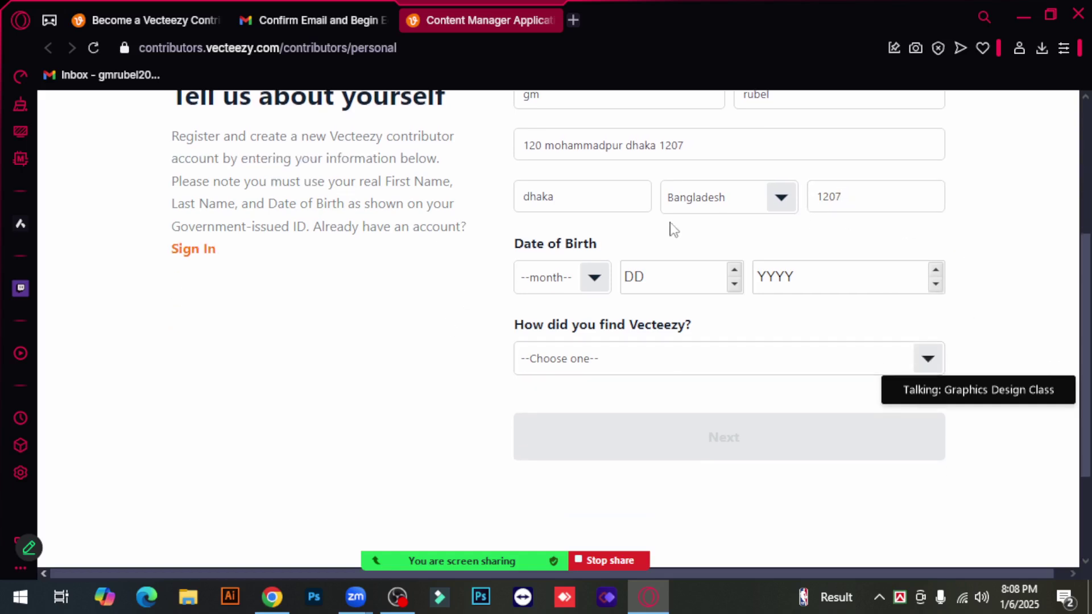
# Enter the date of birth by picking the month, raising the day, and typing year 1995.
pyautogui.click(593, 281)
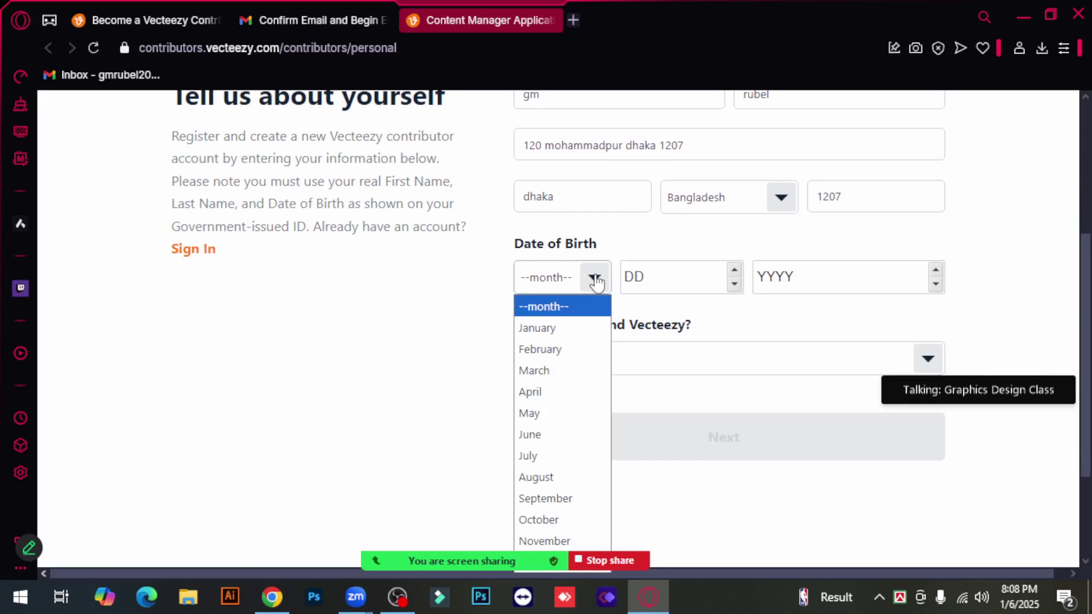
pyautogui.click(539, 415)
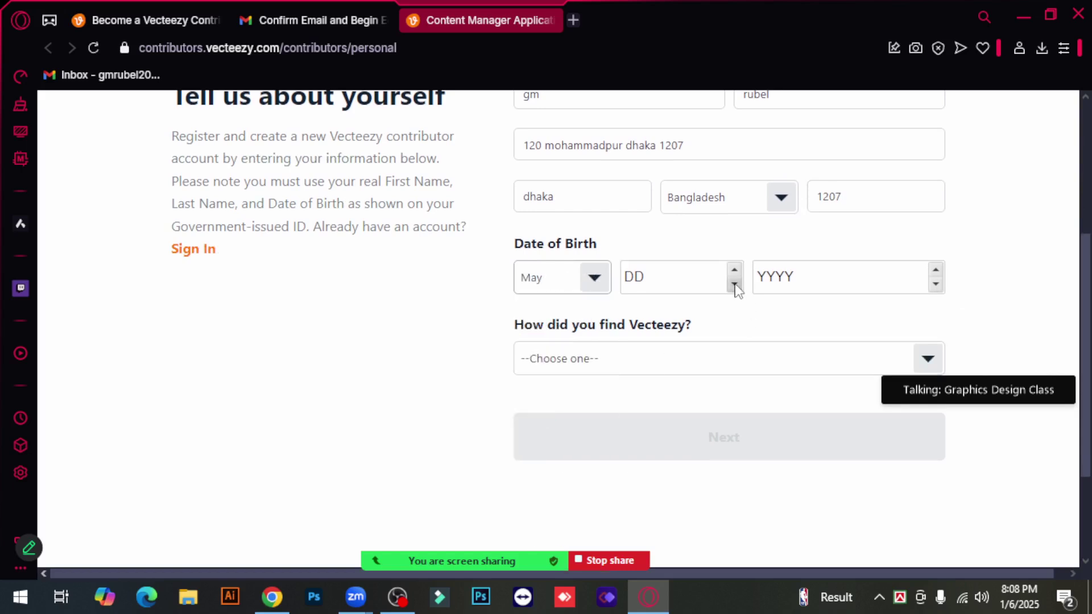
pyautogui.click(735, 284)
pyautogui.click(734, 271)
pyautogui.click(735, 271)
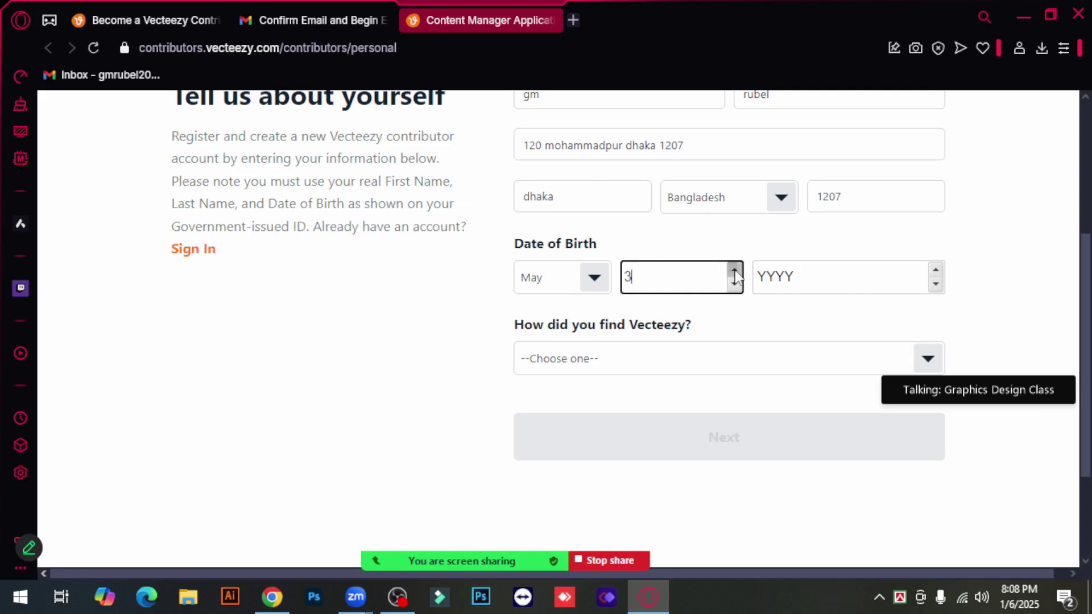
pyautogui.click(734, 271)
pyautogui.click(735, 270)
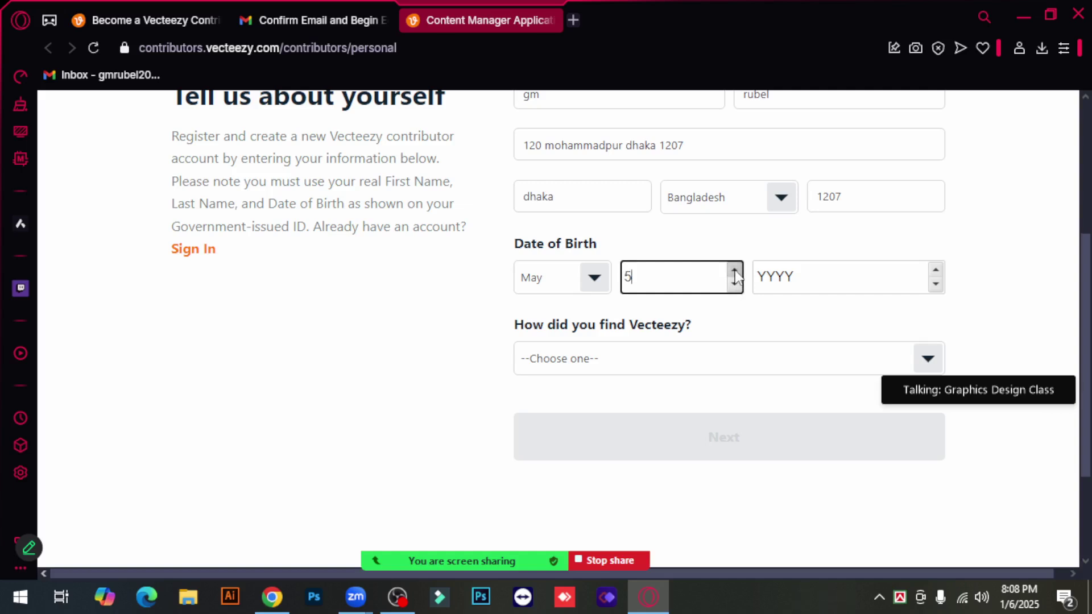
pyautogui.click(832, 277)
pyautogui.write('1995')
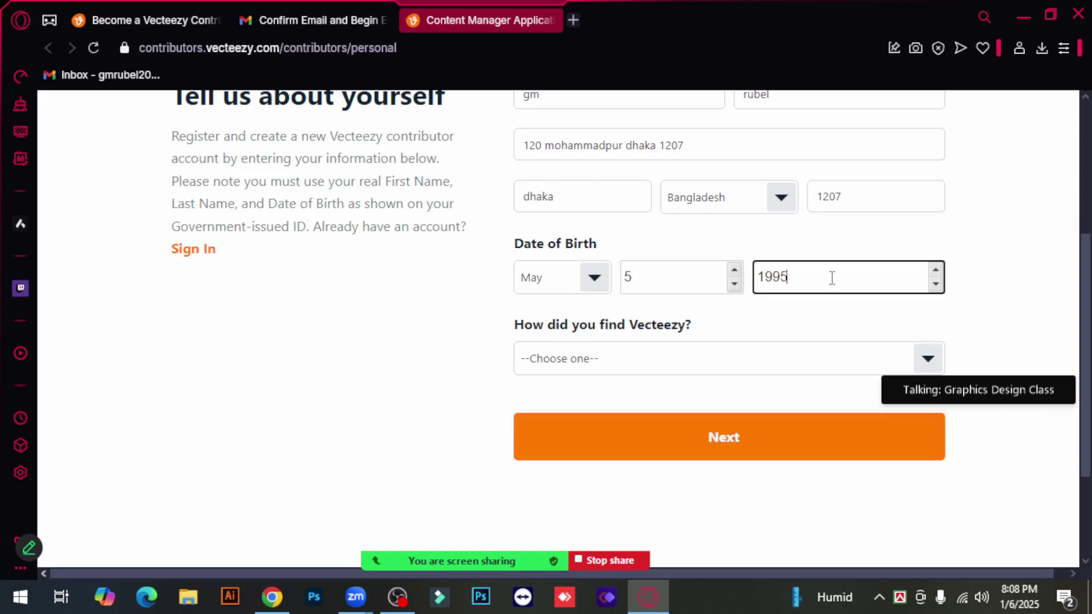
pyautogui.click(985, 327)
# Choose 'Another Contributor' as the referral source, enter the referrer's name, and submit the details.
pyautogui.scroll(-3, 985, 327)
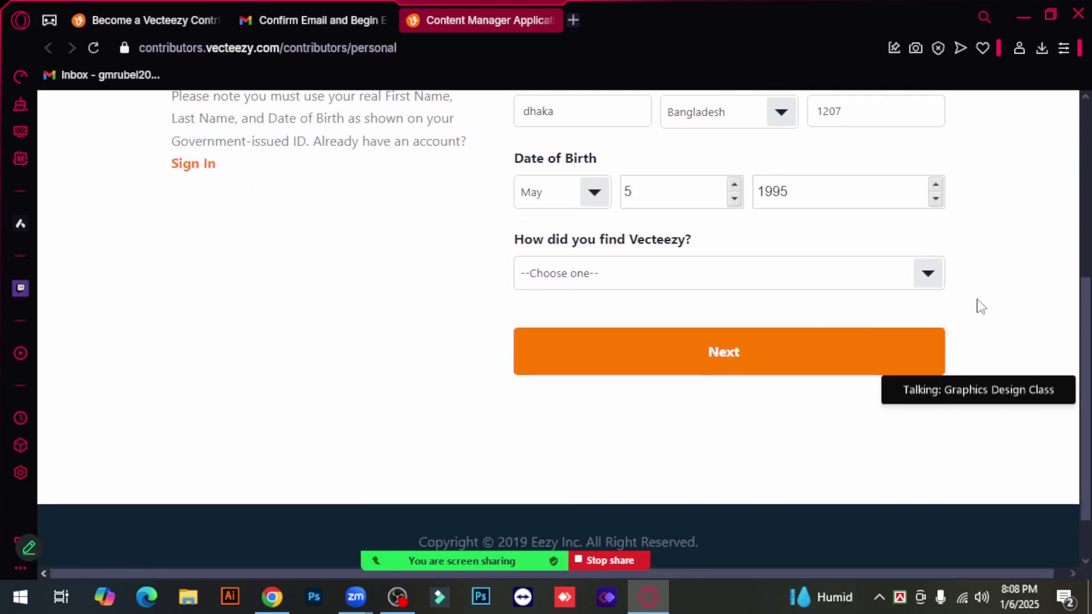
pyautogui.click(927, 274)
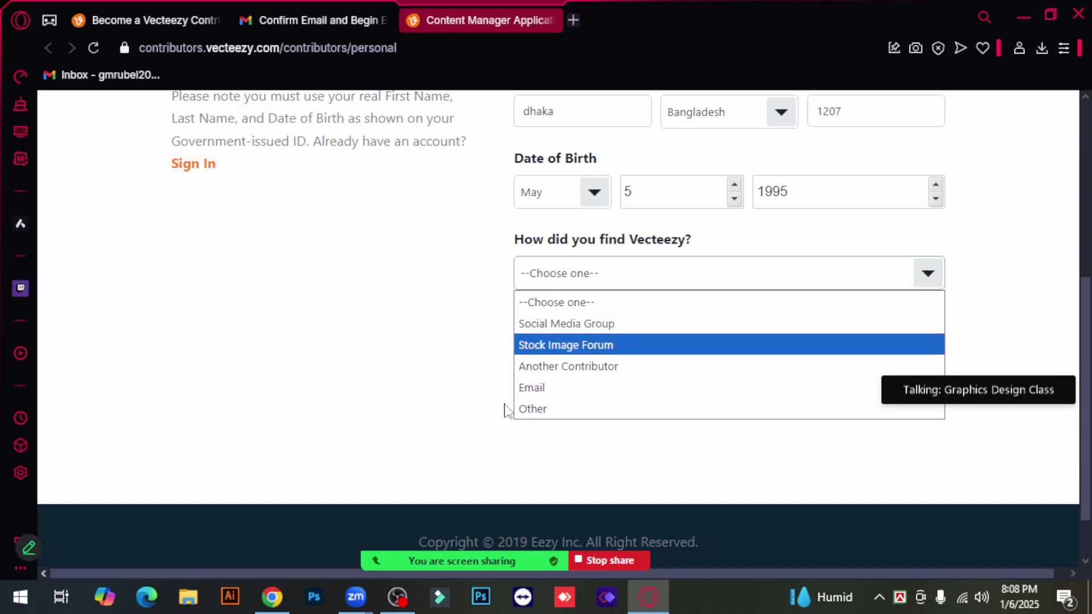
pyautogui.click(604, 367)
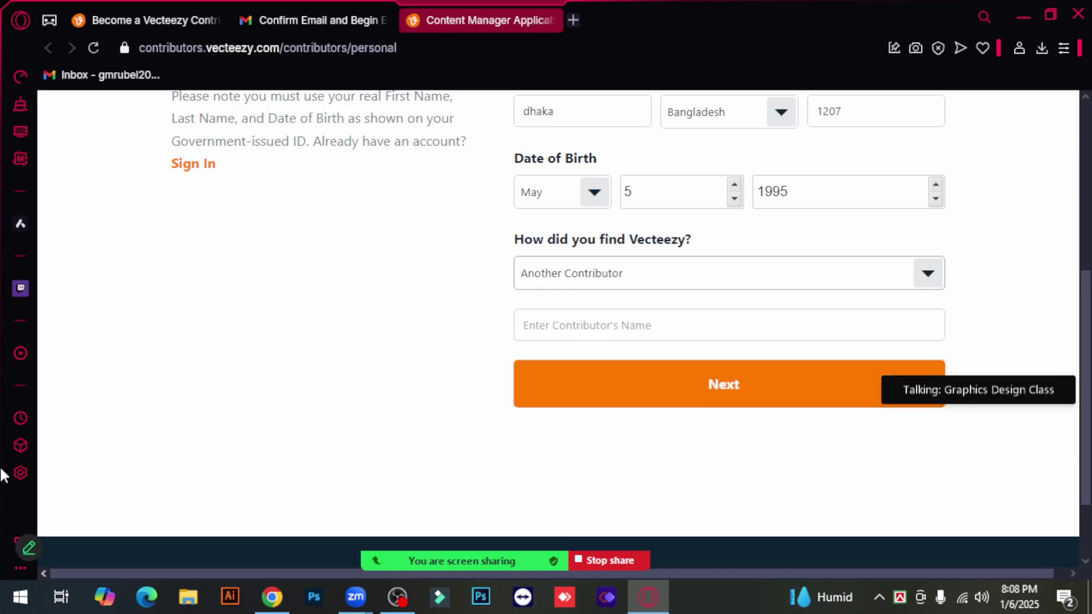
pyautogui.click(589, 324)
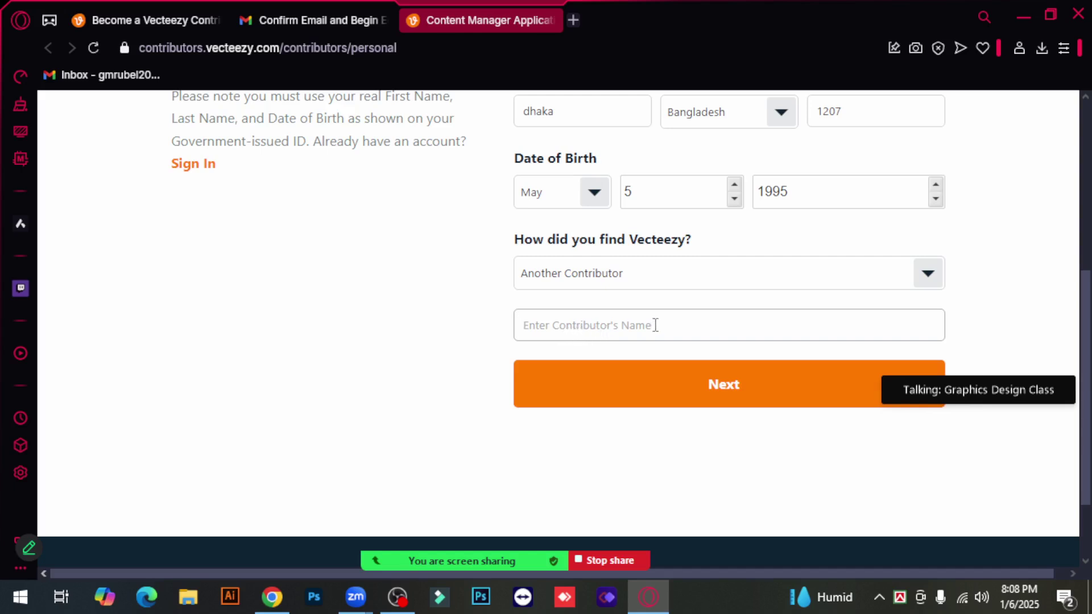
pyautogui.write('gm r')
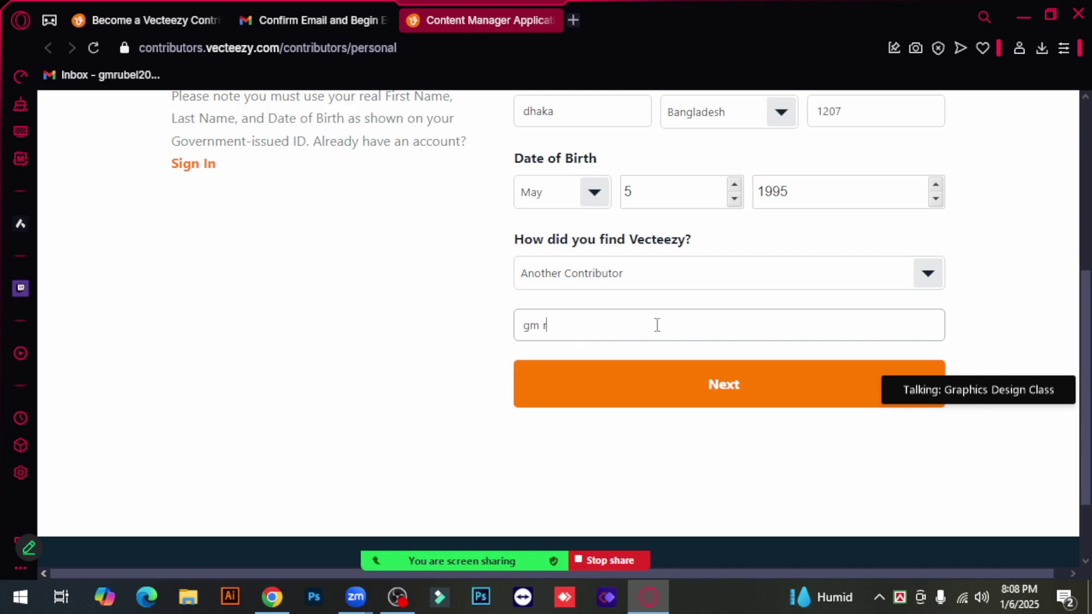
pyautogui.write('ubel')
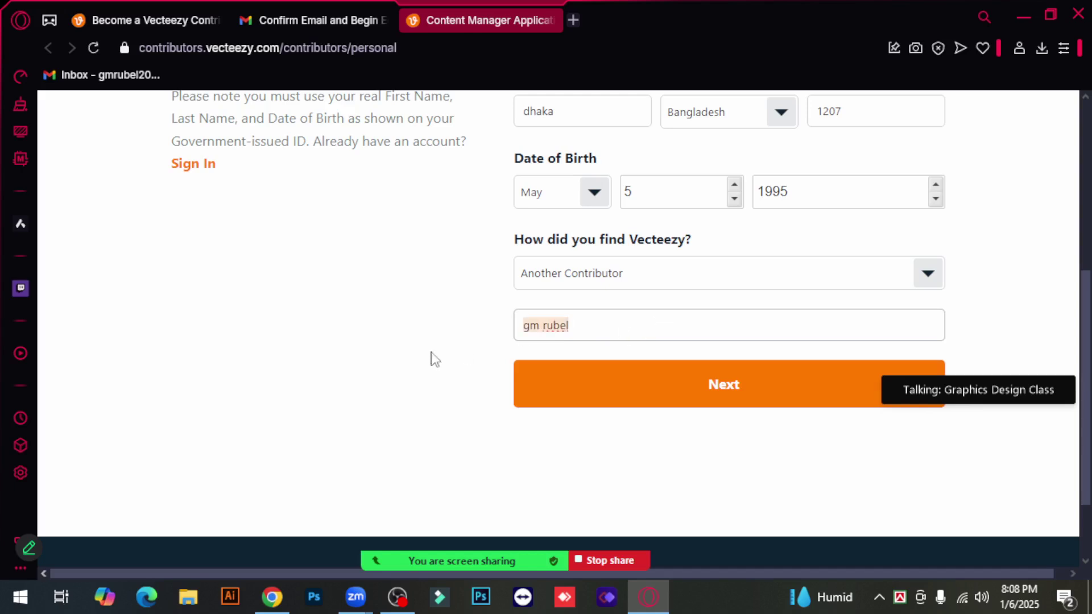
pyautogui.click(589, 327)
pyautogui.scroll(2, 589, 422)
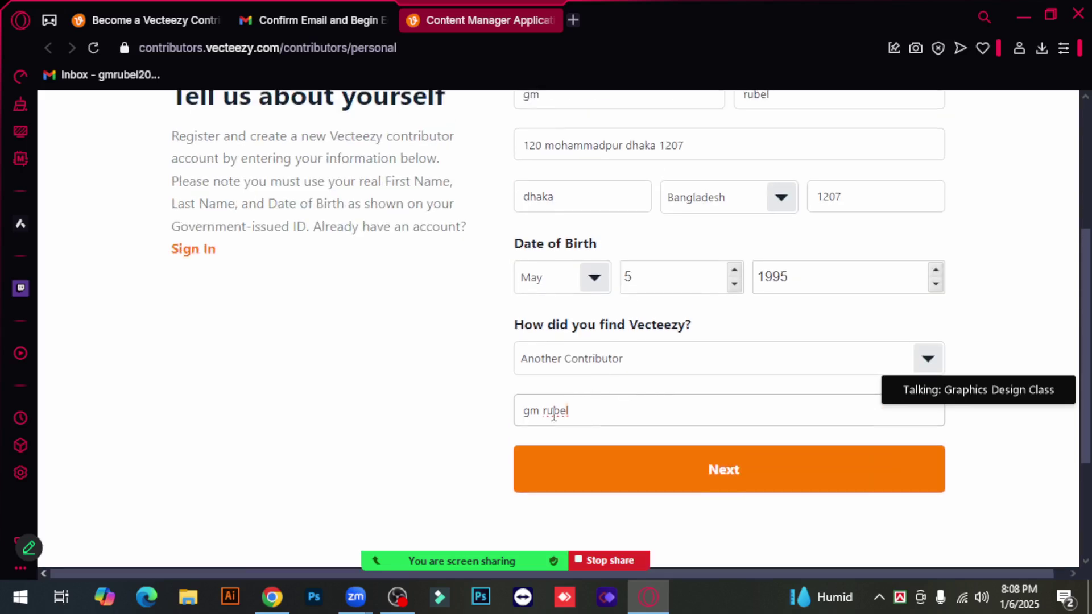
pyautogui.scroll(-2, 568, 485)
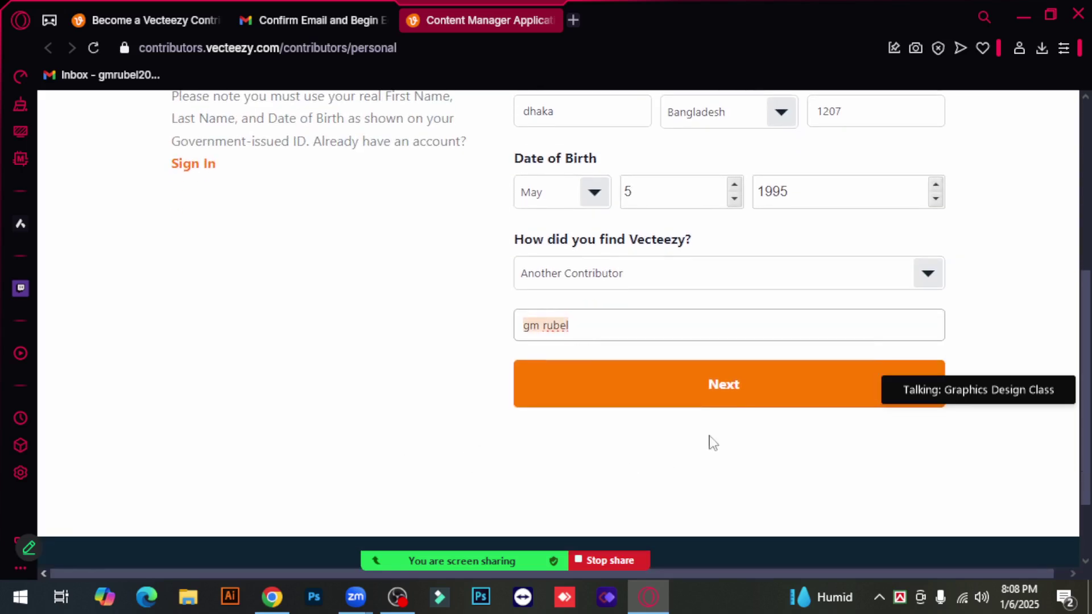
pyautogui.click(734, 392)
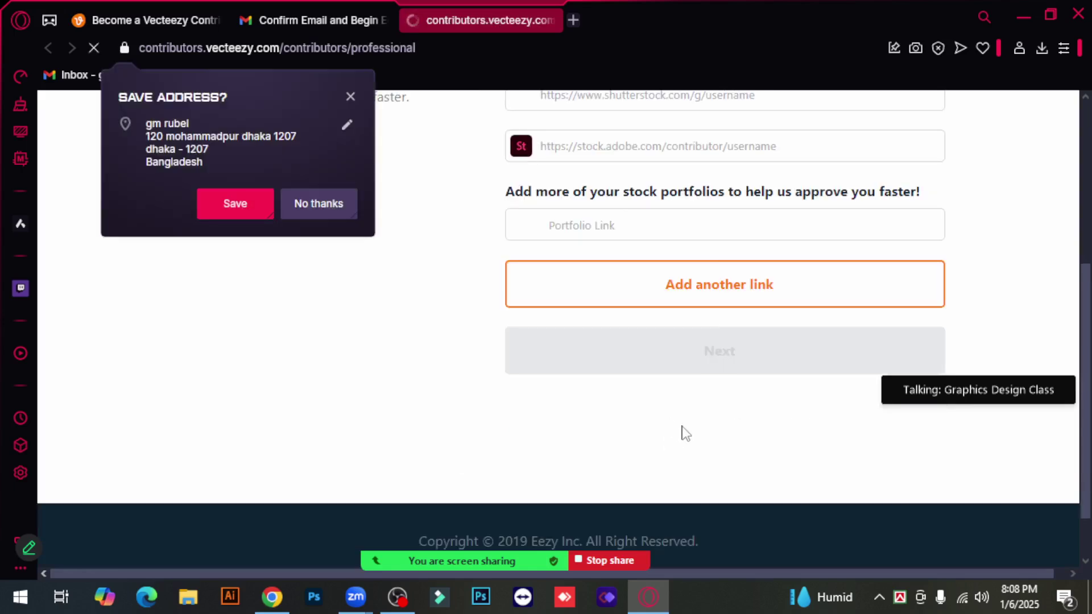
# Dismiss the browser's save-address prompt and click into the Shutterstock portfolio link field.
pyautogui.scroll(-2, 763, 263)
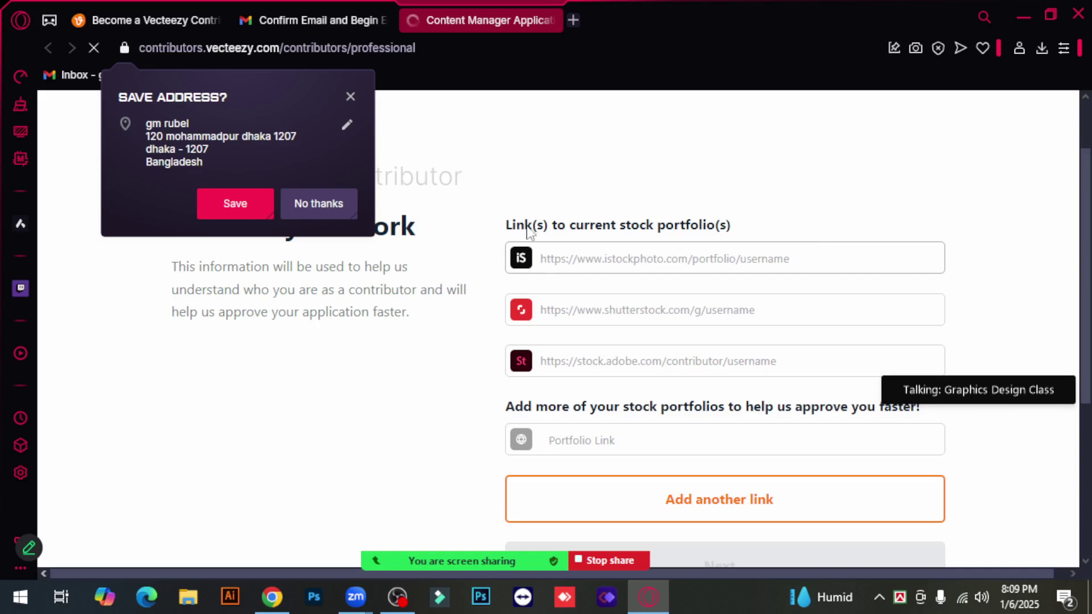
pyautogui.click(350, 96)
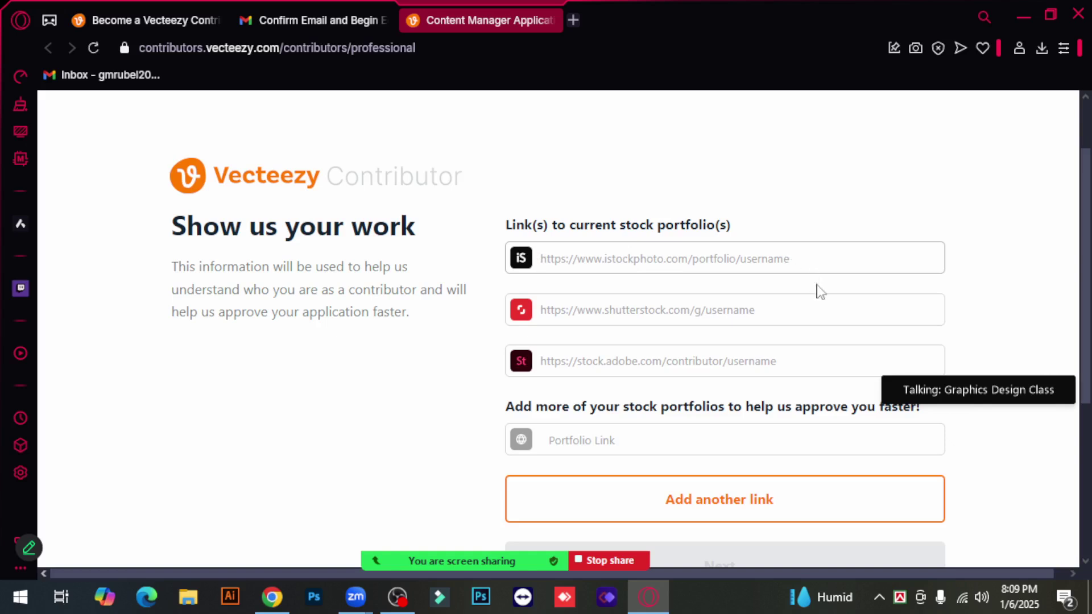
pyautogui.click(780, 308)
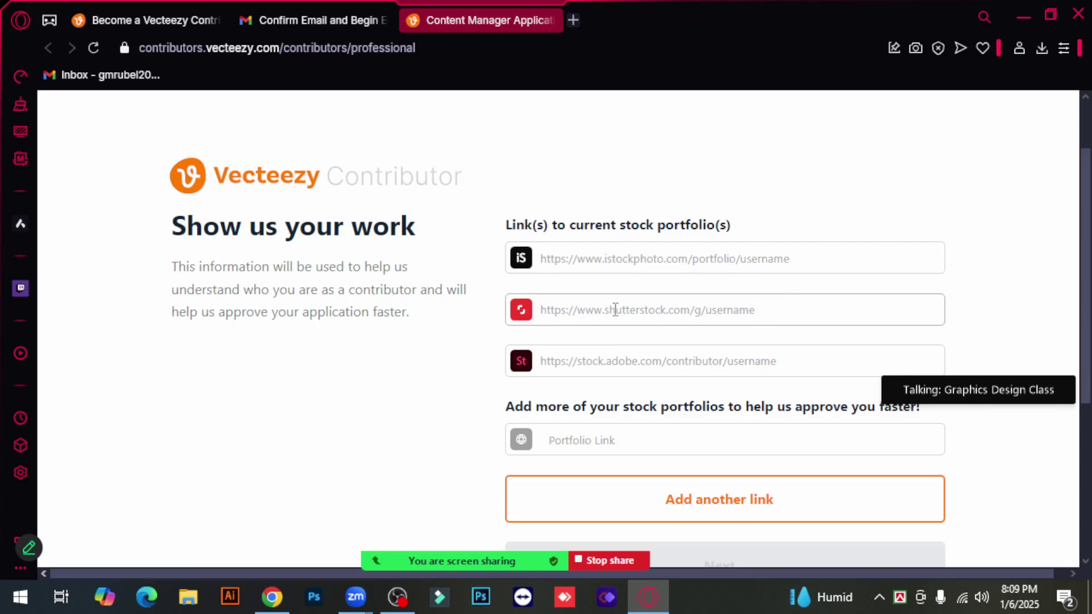
# Try the Adobe Stock and additional link fields, return to Shutterstock, then switch browser windows.
pyautogui.scroll(-2, 762, 310)
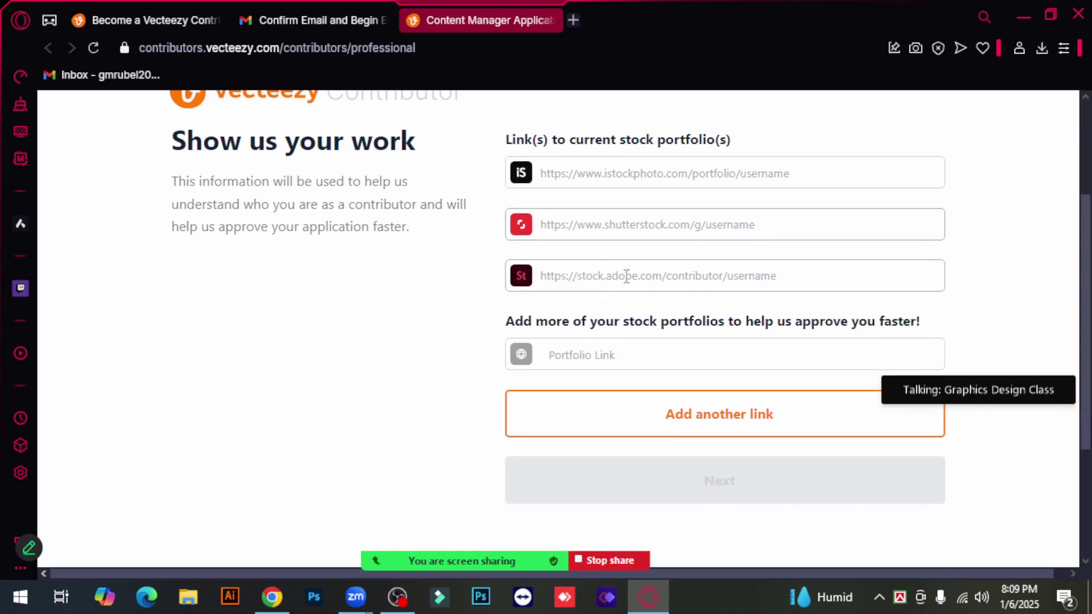
pyautogui.click(793, 275)
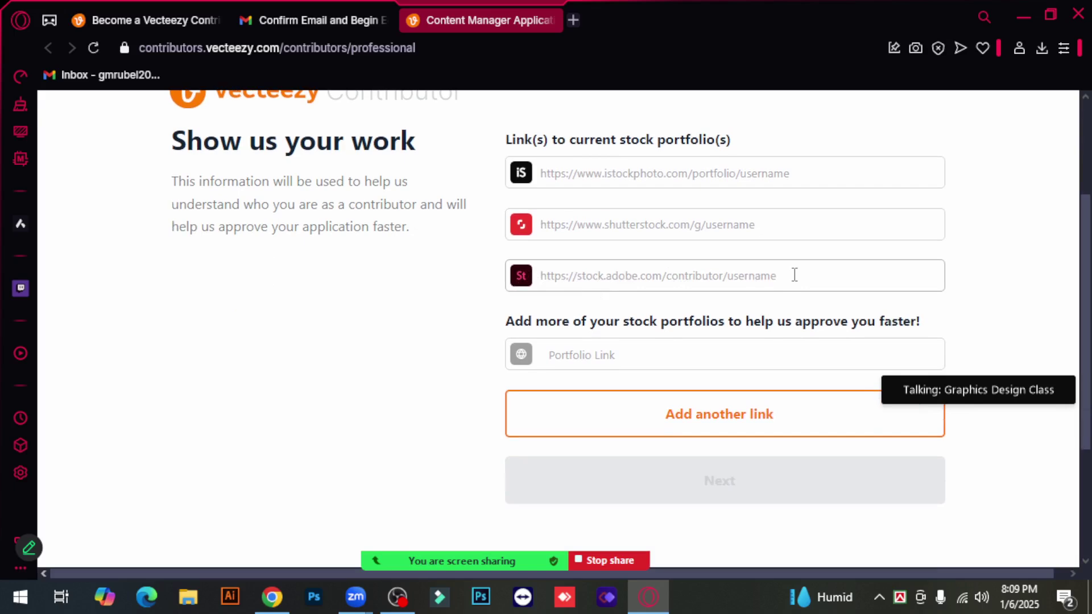
pyautogui.scroll(-2, 795, 276)
pyautogui.scroll(2, 843, 283)
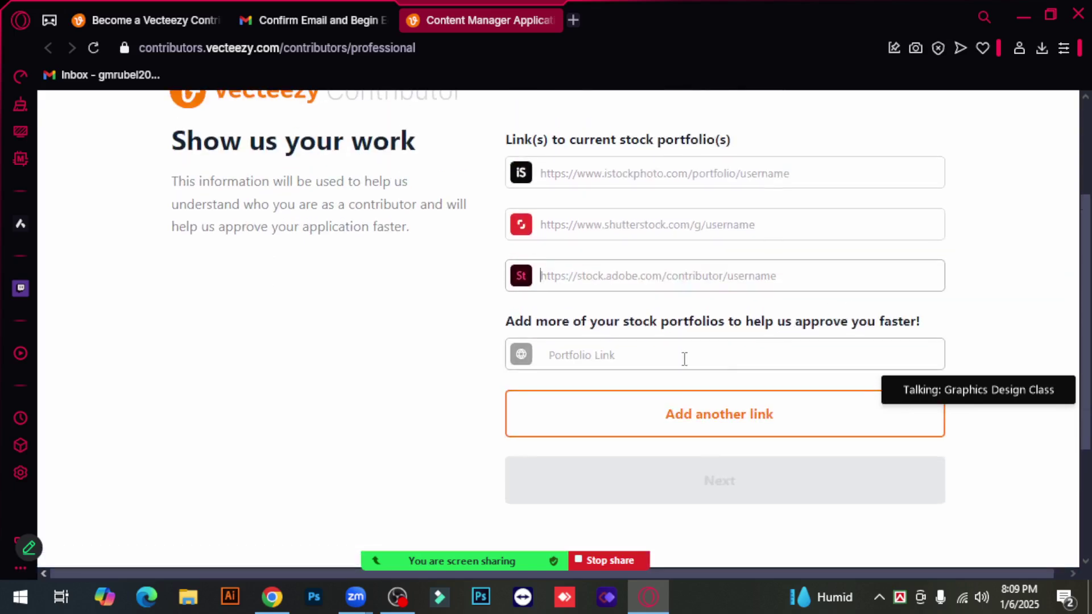
pyautogui.click(677, 357)
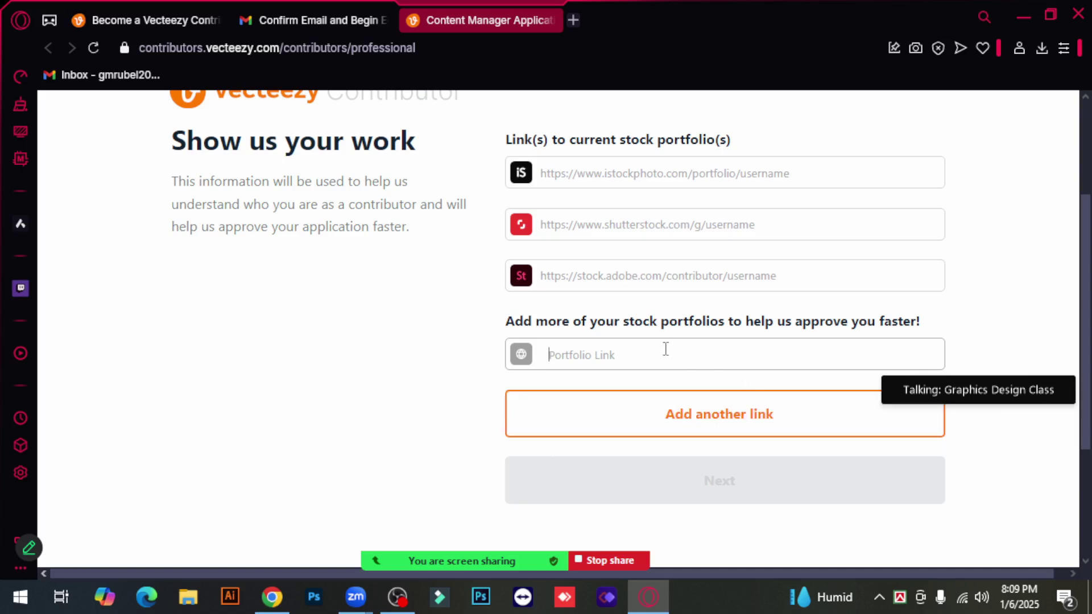
pyautogui.scroll(2, 658, 267)
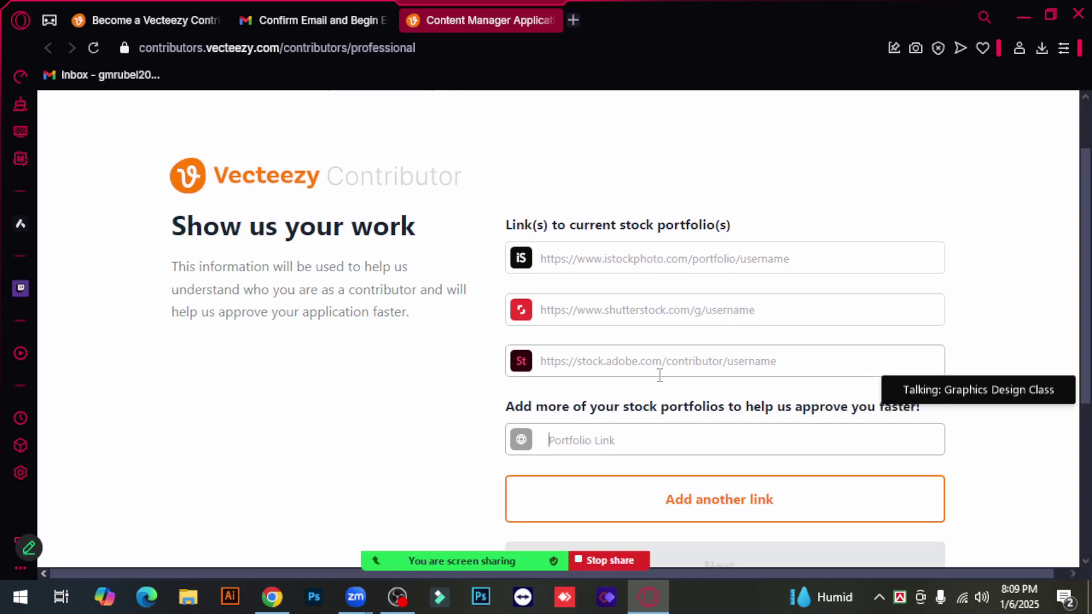
pyautogui.scroll(-2, 682, 387)
pyautogui.scroll(2, 673, 338)
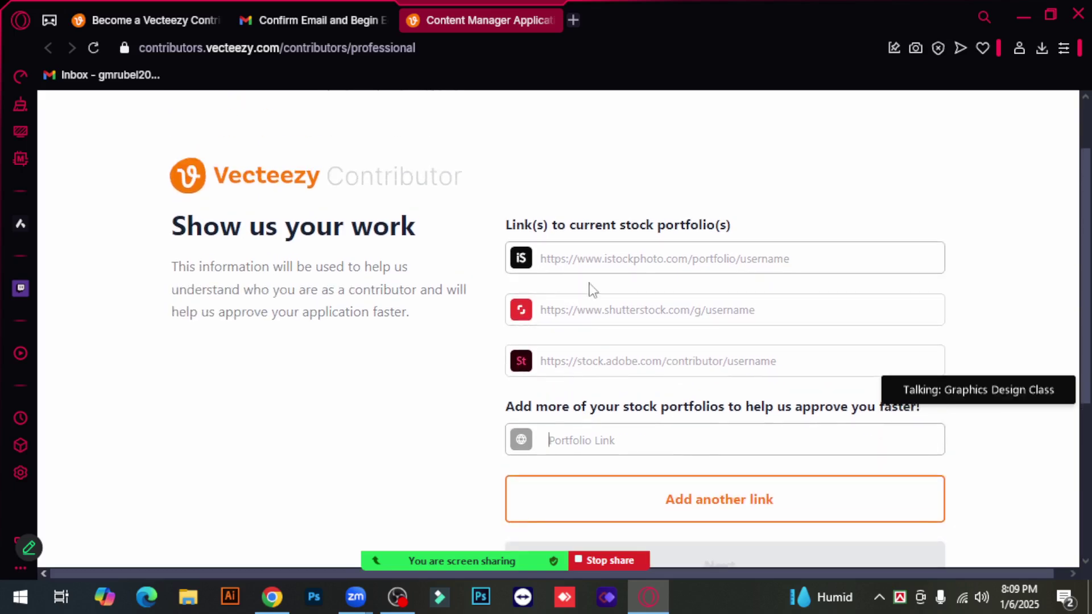
pyautogui.click(584, 313)
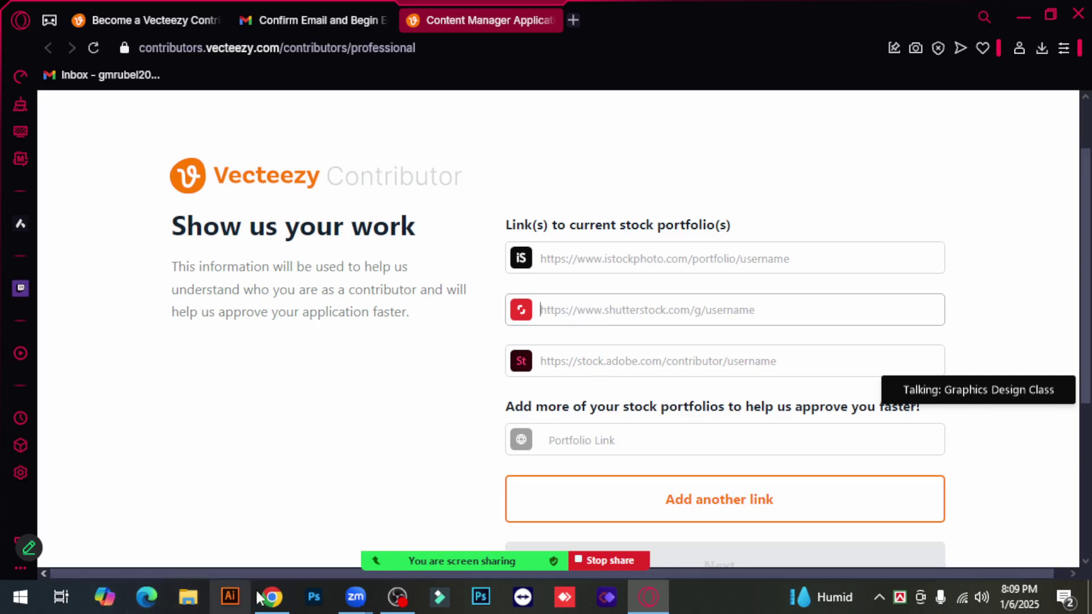
pyautogui.click(272, 597)
# Open the Shutterstock dashboard from the Shutter bookmark in a new tab and select its full URL.
pyautogui.hotkey('ctrl', 't')
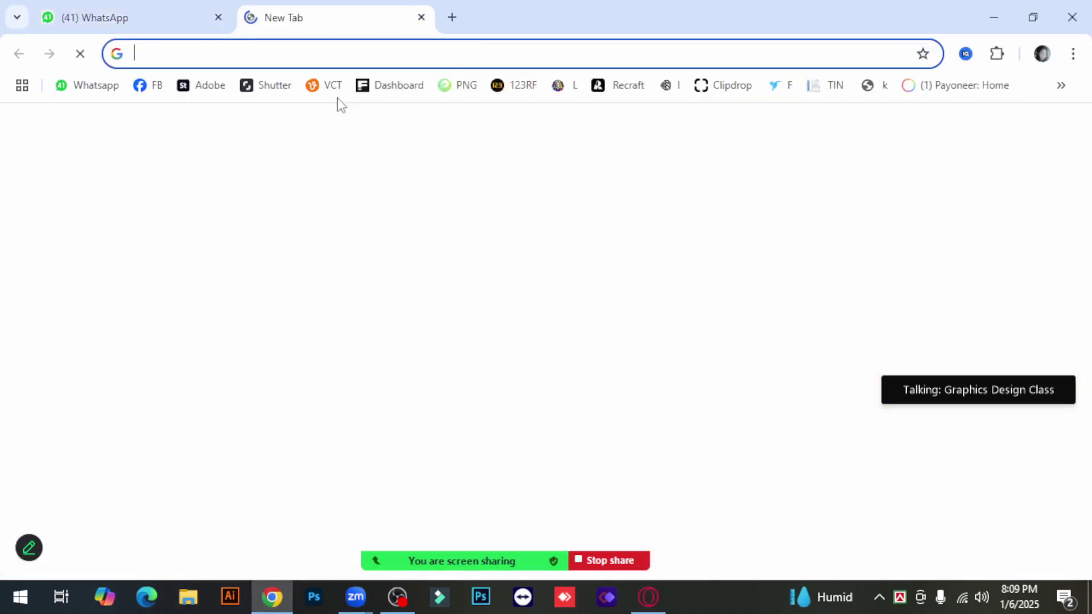
pyautogui.click(273, 85)
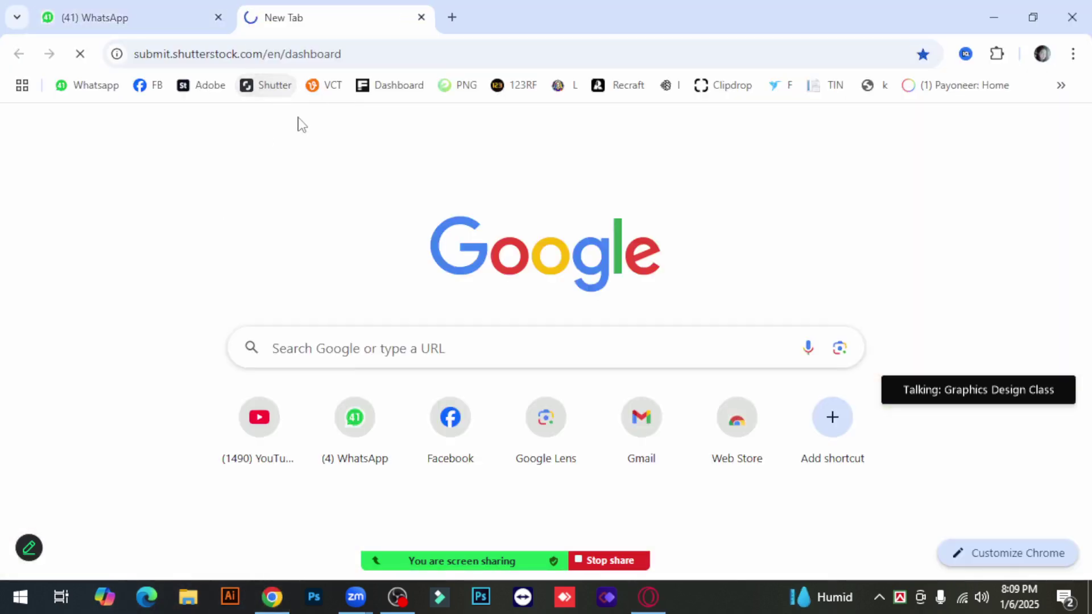
pyautogui.click(574, 52)
pyautogui.click(607, 51)
pyautogui.doubleClick(609, 51)
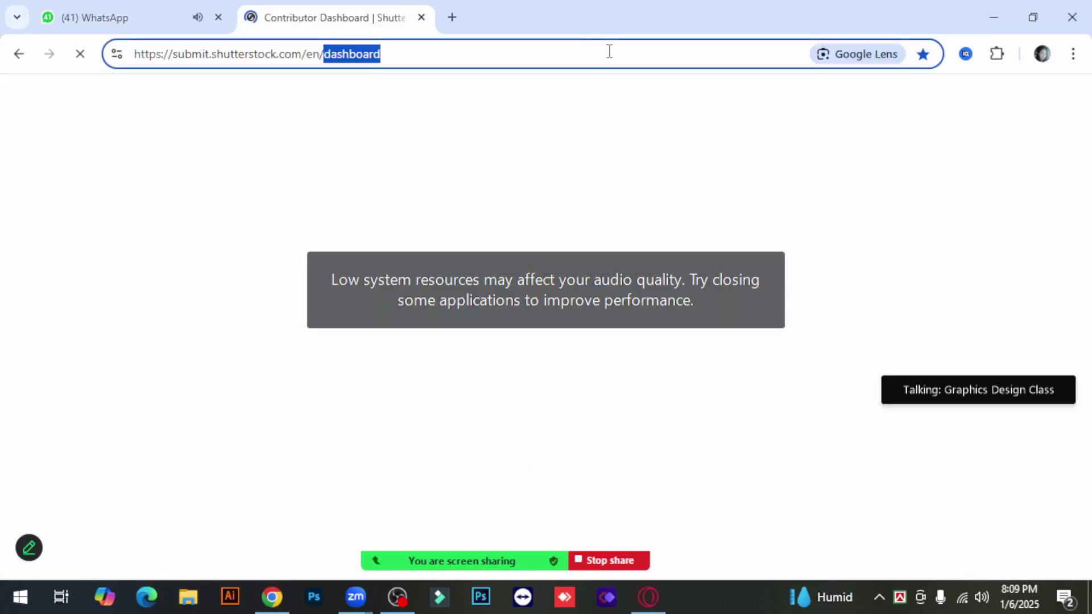
pyautogui.click(608, 52)
pyautogui.hotkey('ctrl', 'c')
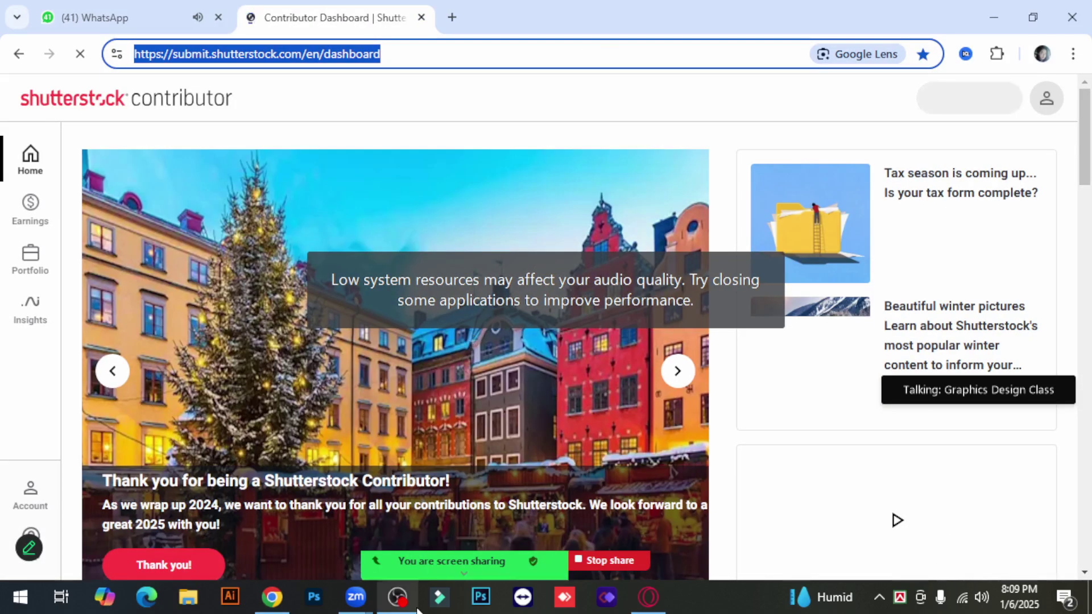
pyautogui.click(648, 597)
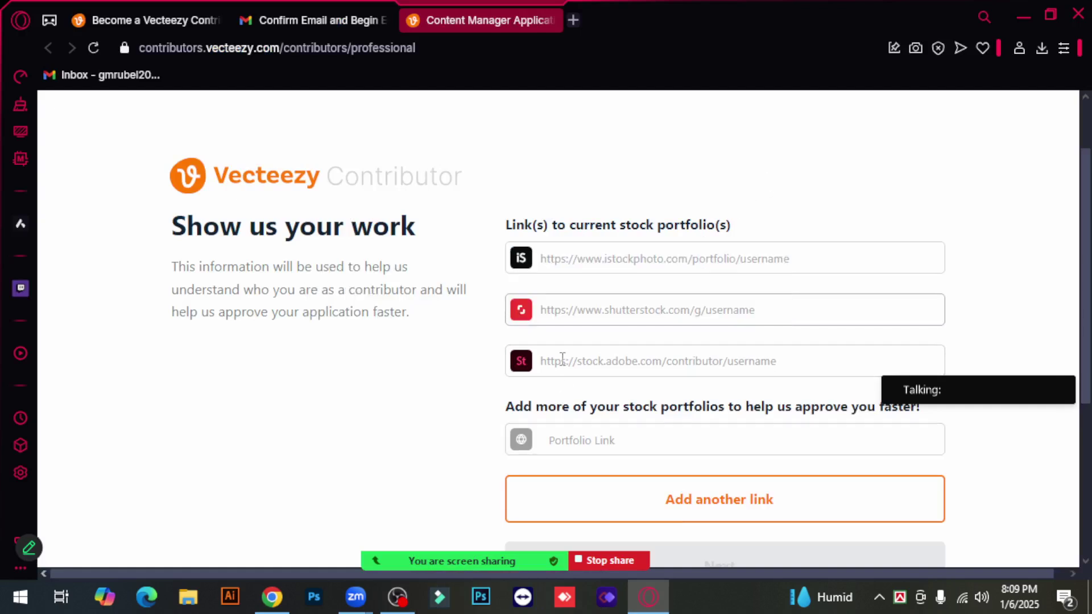
# Paste the Shutterstock dashboard URL into the Shutterstock portfolio field and continue to Terms and Conditions.
pyautogui.click(580, 314)
pyautogui.hotkey('ctrl', 'v')
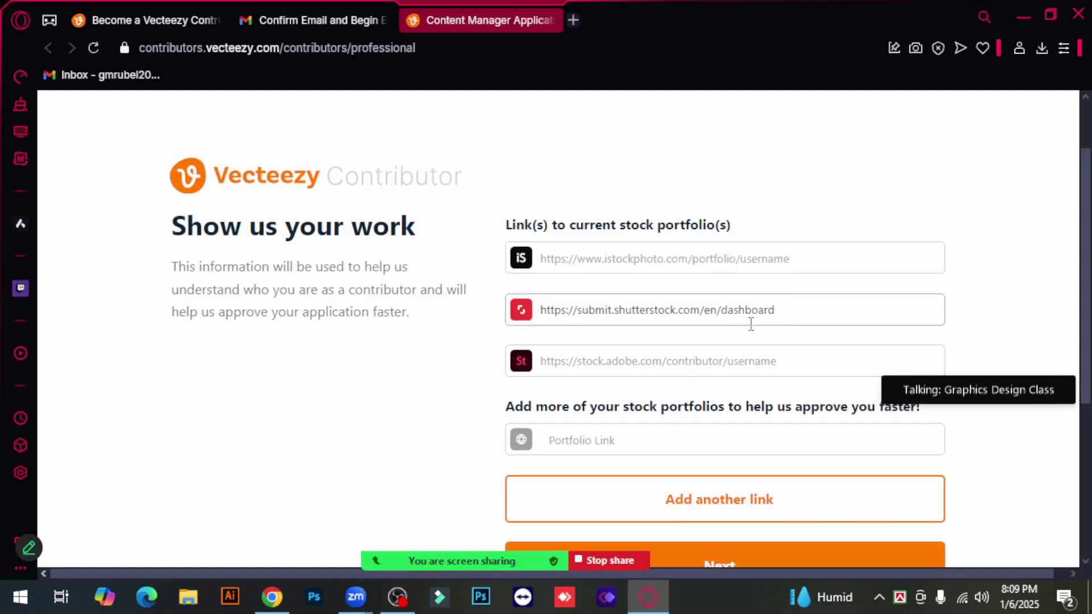
pyautogui.scroll(-2, 785, 290)
pyautogui.moveTo(788, 225); pyautogui.dragTo(538, 228)
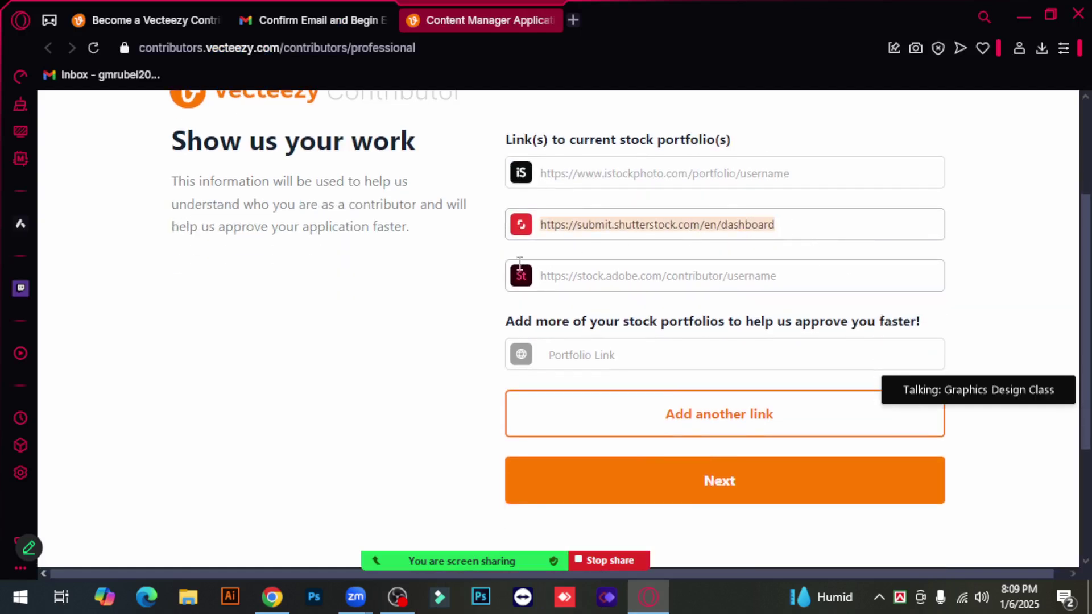
pyautogui.click(797, 274)
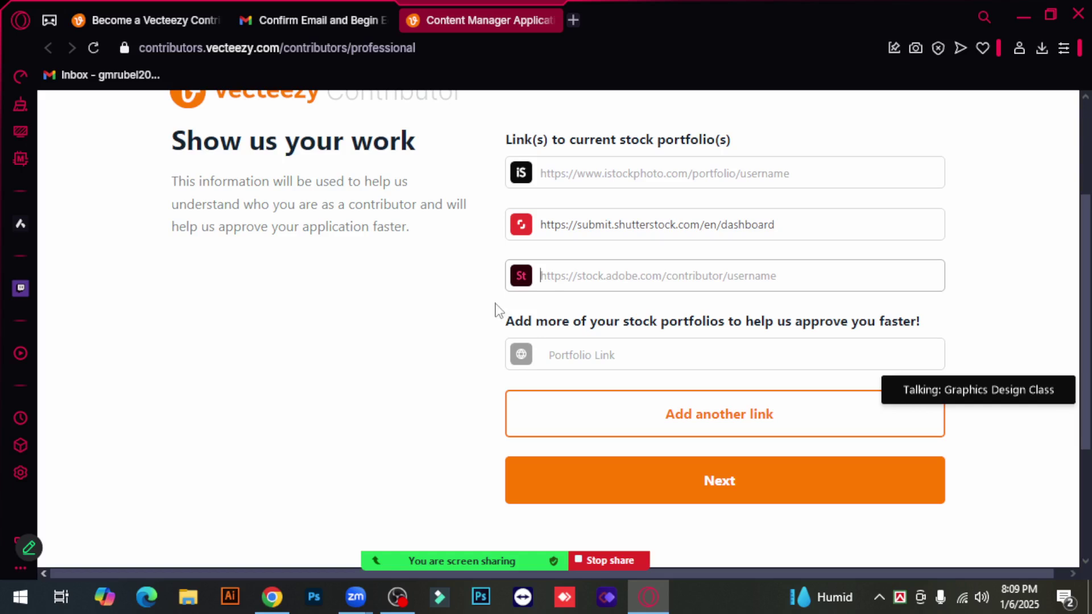
pyautogui.click(750, 495)
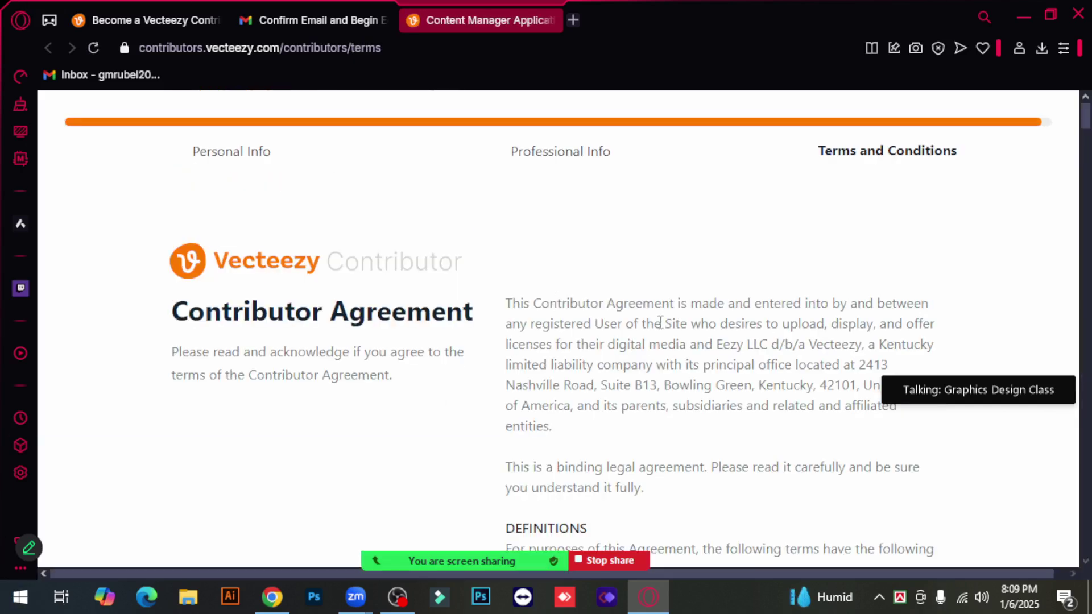
# Scroll to the end of the Contributor Agreement, tick the agreement box, and choose Accept & Submit Application.
pyautogui.scroll(-5, 698, 292)
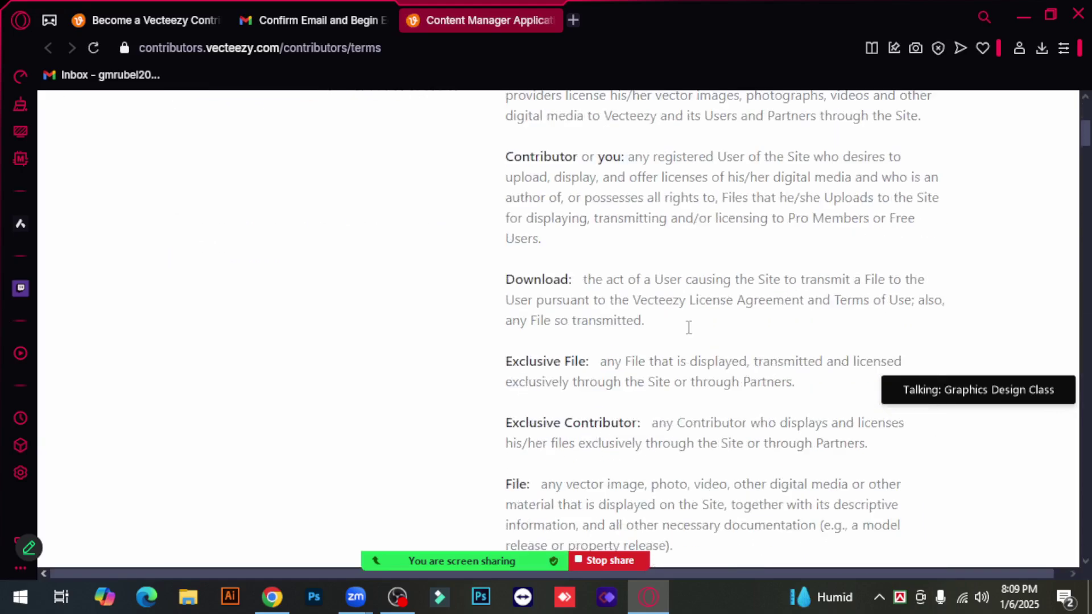
pyautogui.scroll(-5, 667, 332)
pyautogui.scroll(-11, 687, 330)
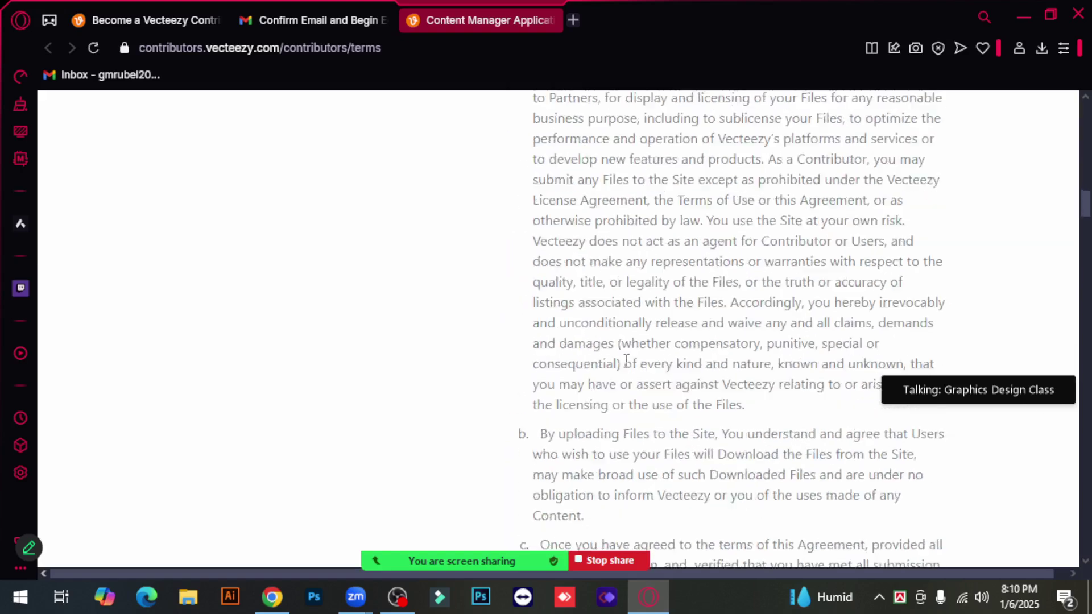
pyautogui.scroll(-20, 626, 361)
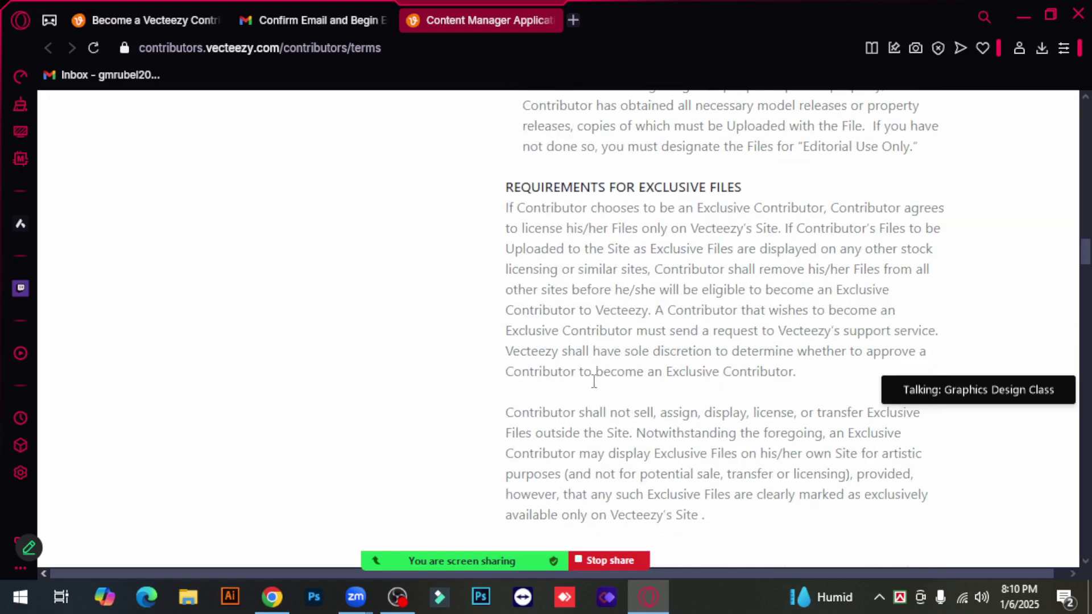
pyautogui.scroll(-20, 594, 381)
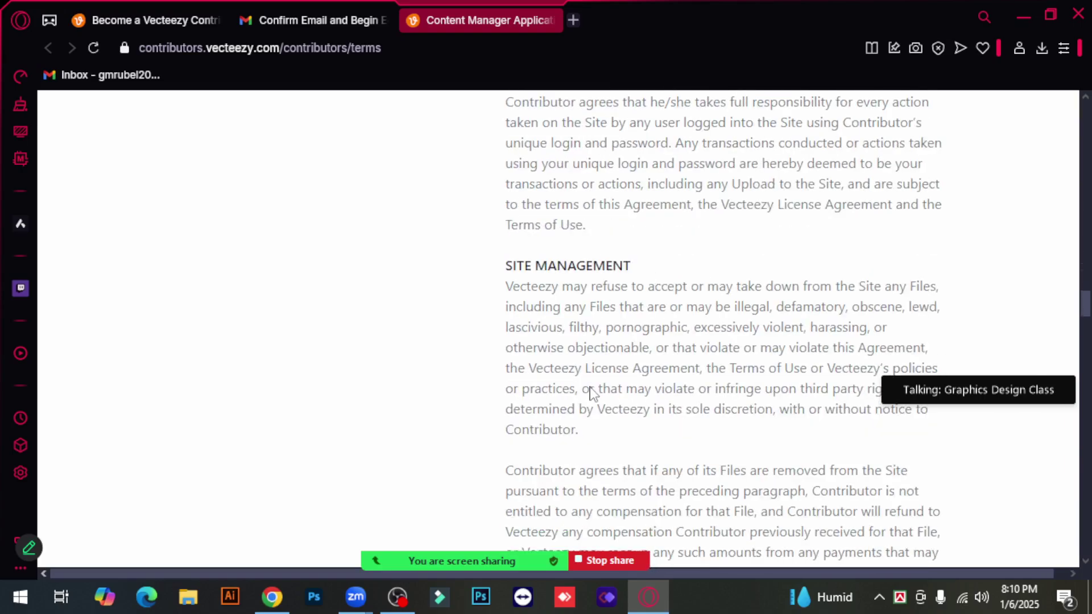
pyautogui.scroll(-7, 601, 386)
pyautogui.scroll(-20, 601, 386)
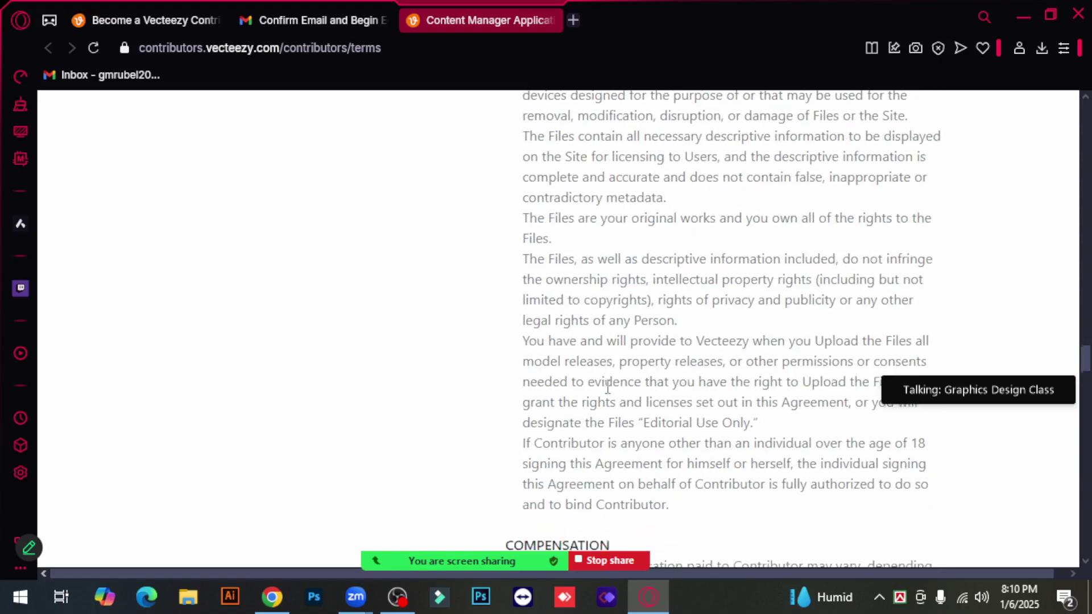
pyautogui.scroll(-20, 619, 386)
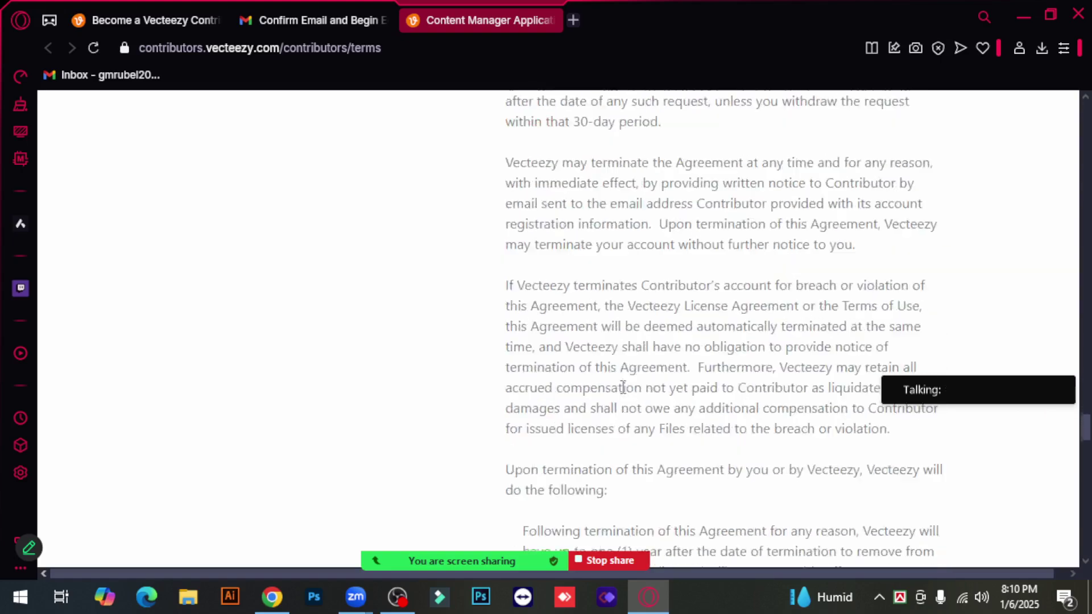
pyautogui.scroll(-20, 630, 389)
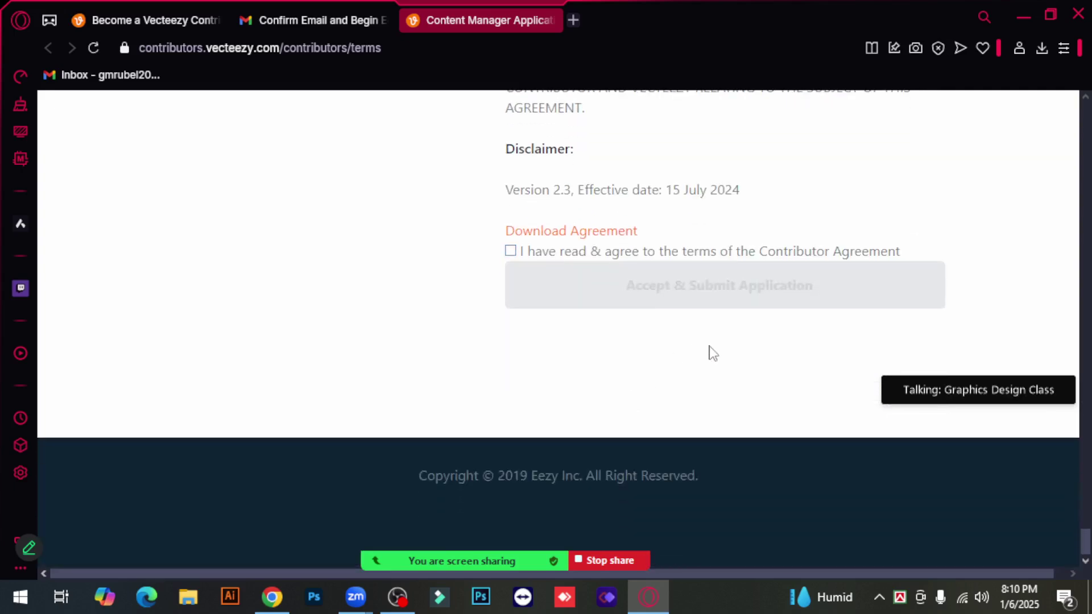
pyautogui.scroll(1, 714, 353)
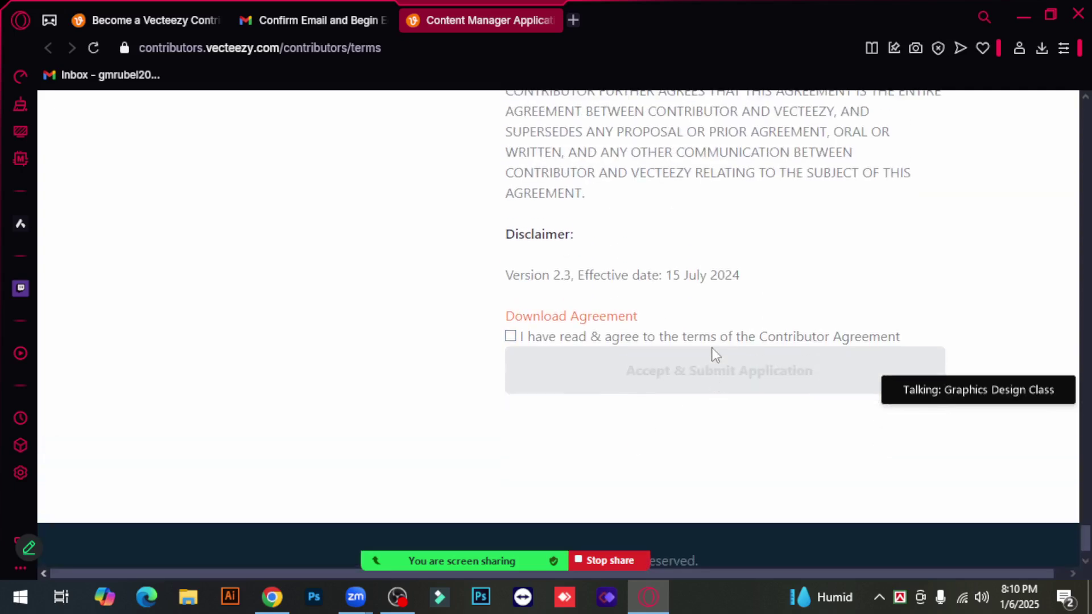
pyautogui.click(510, 336)
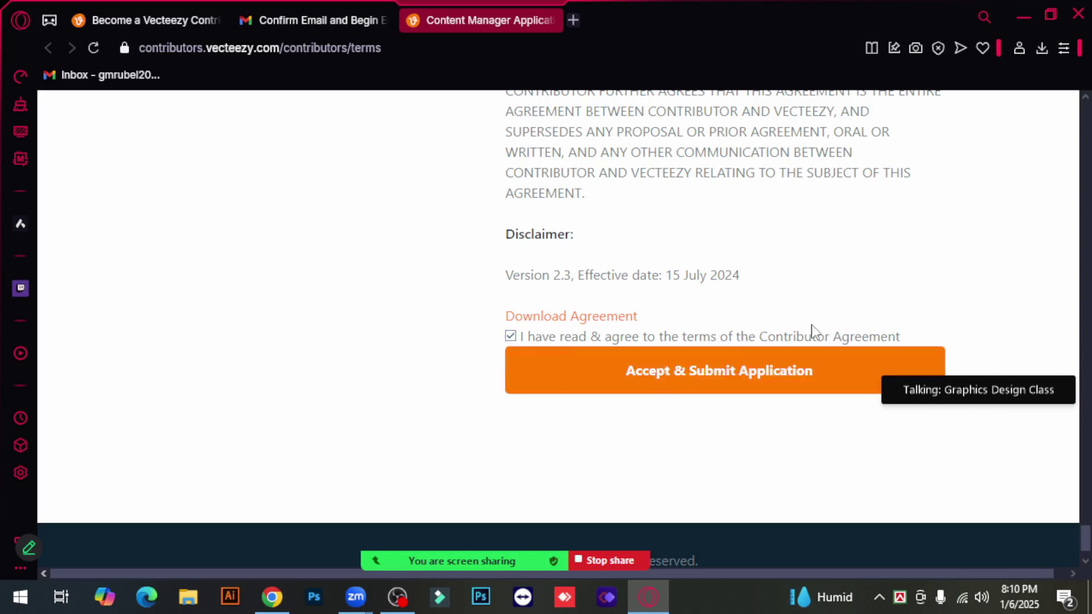
pyautogui.click(748, 370)
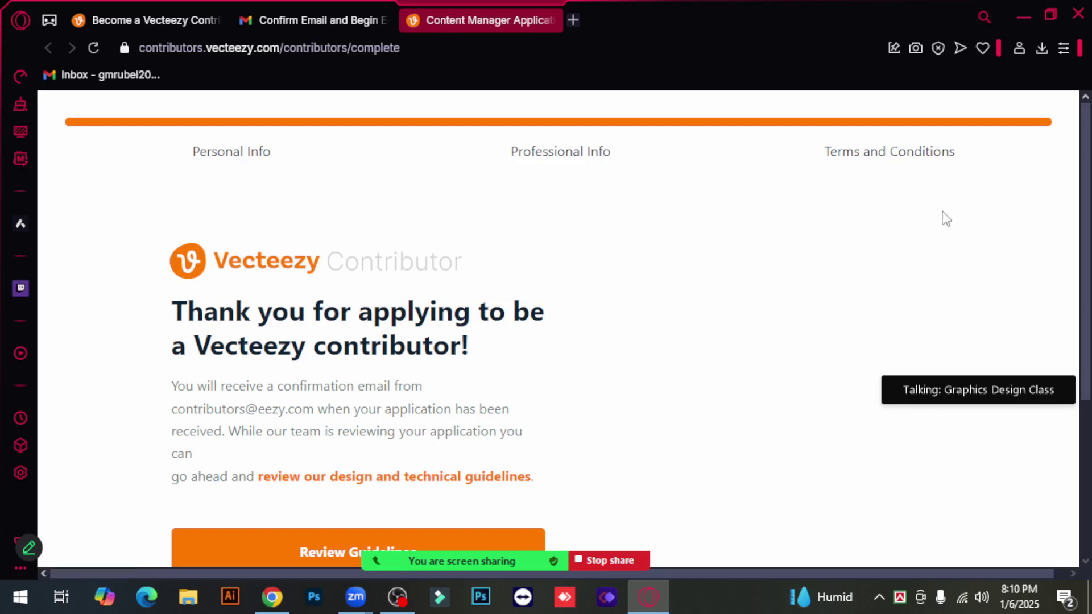
# On the Thank you page, choose Review Guidelines to open the Content Guidelines help page.
pyautogui.scroll(-3, 828, 247)
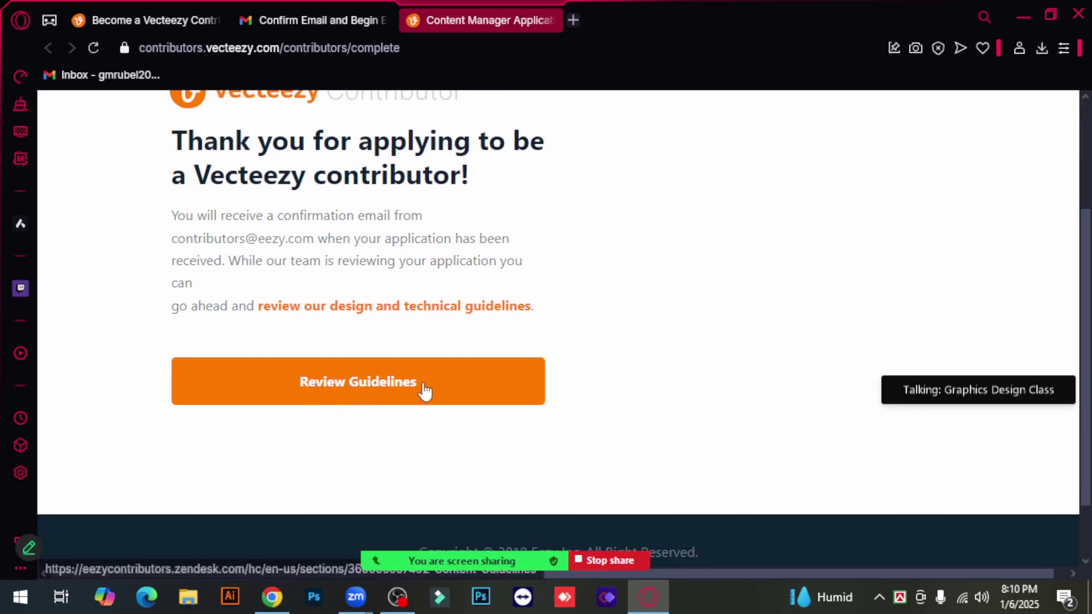
pyautogui.scroll(1, 455, 395)
pyautogui.scroll(-1, 499, 364)
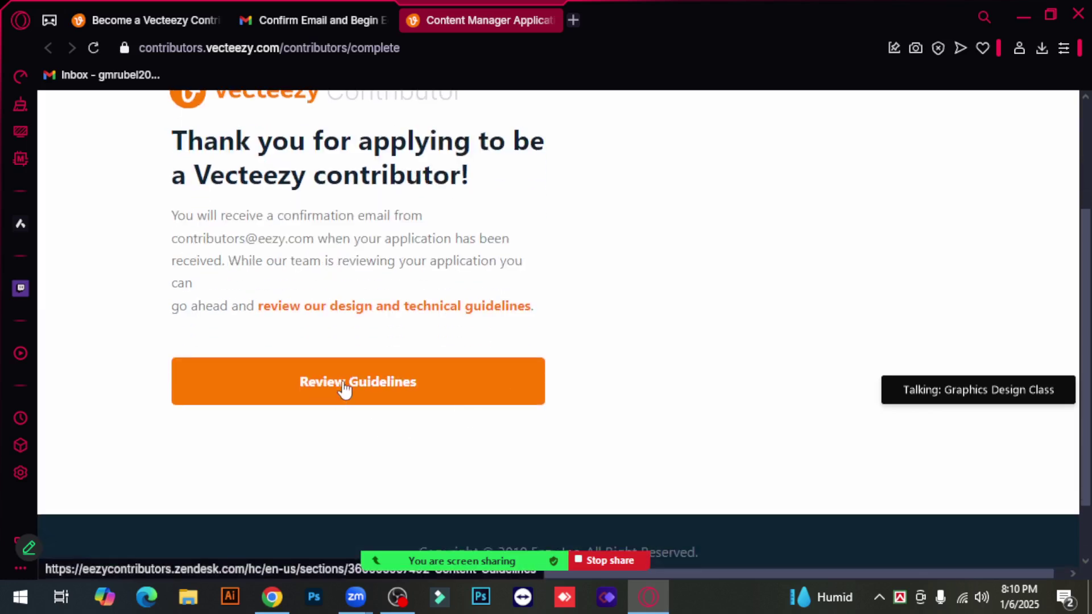
pyautogui.click(364, 393)
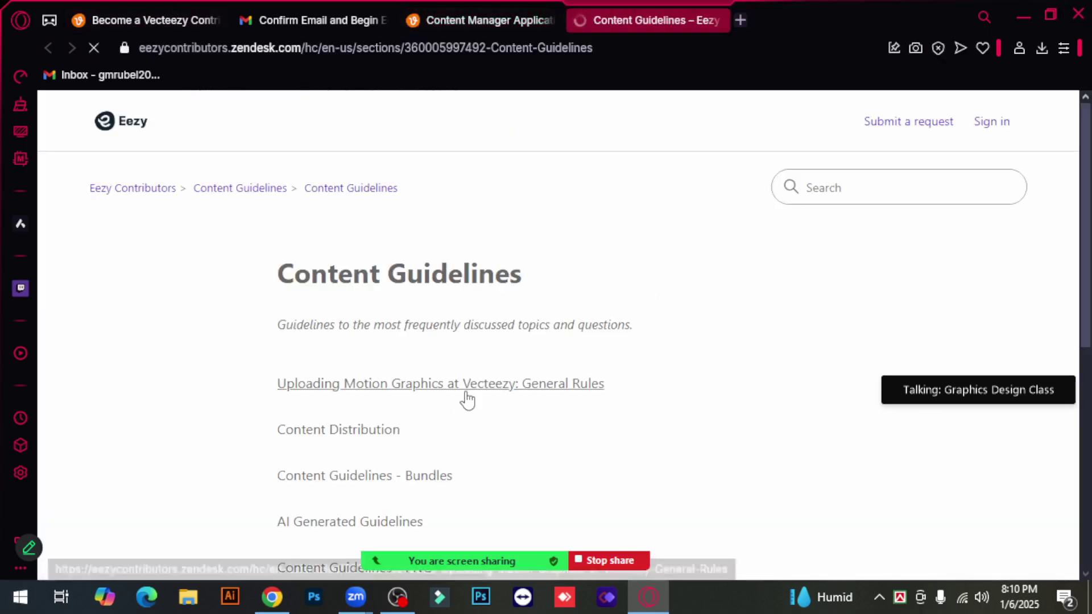
# Skim the Content Guidelines page, then open 'Submit a request' and look over its fields.
pyautogui.scroll(-1, 427, 341)
pyautogui.scroll(-1, 444, 312)
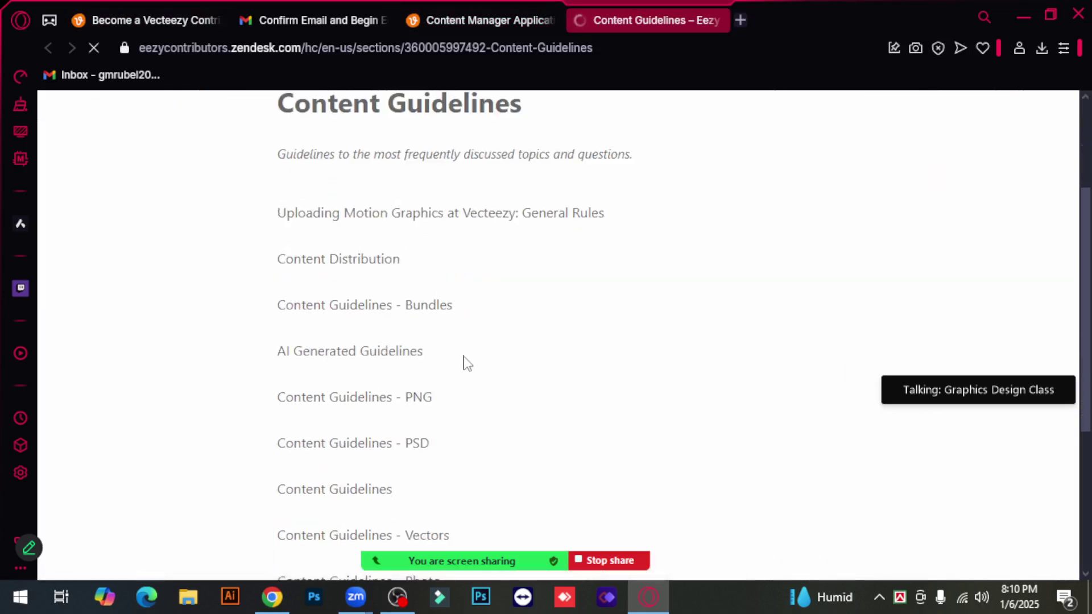
pyautogui.scroll(-1, 466, 365)
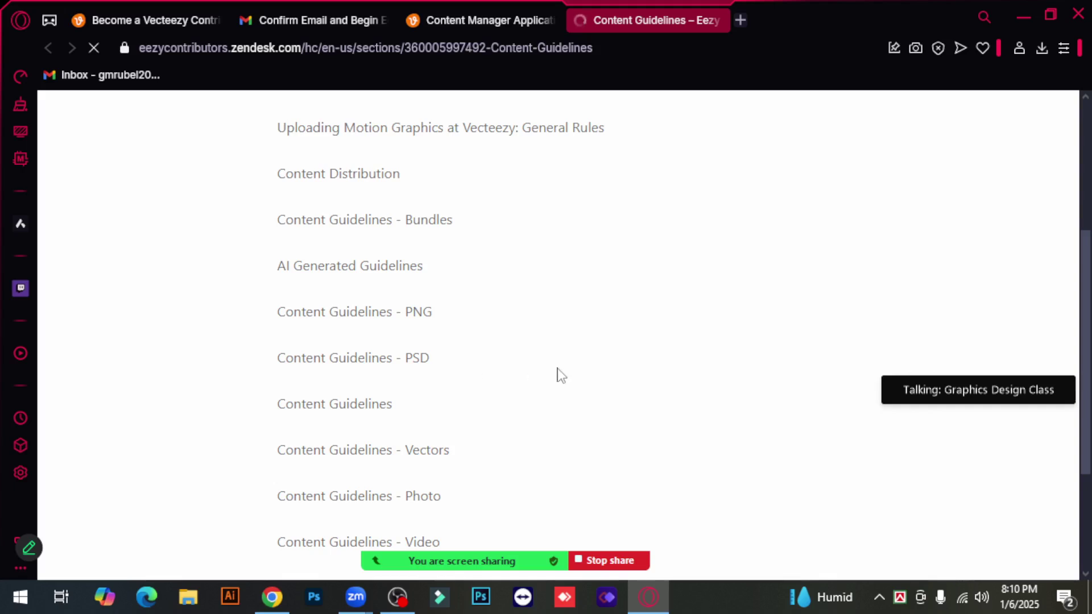
pyautogui.scroll(1, 563, 375)
pyautogui.scroll(3, 626, 347)
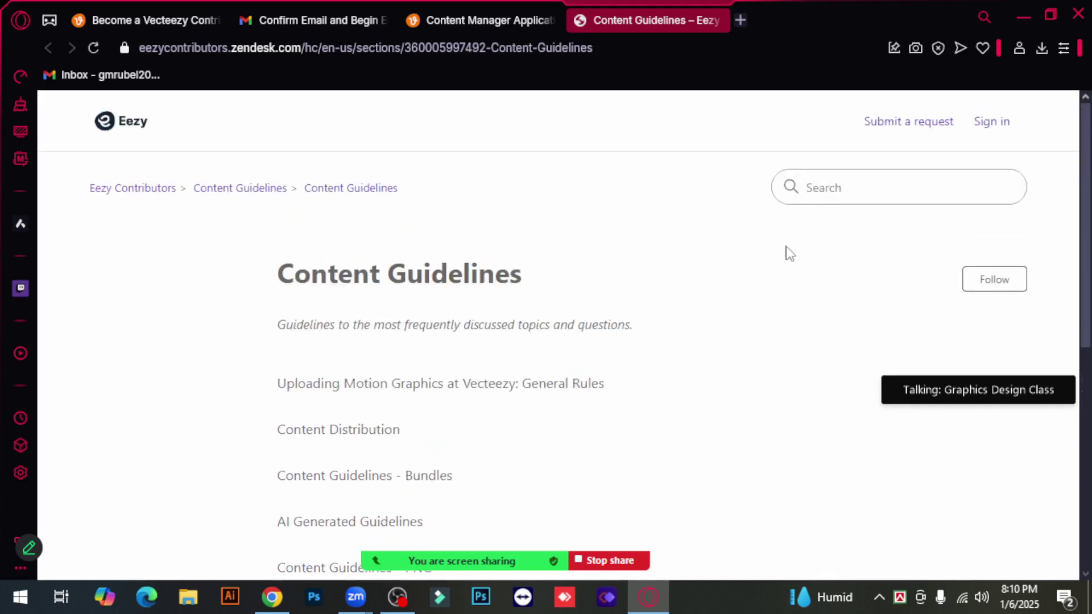
pyautogui.click(924, 125)
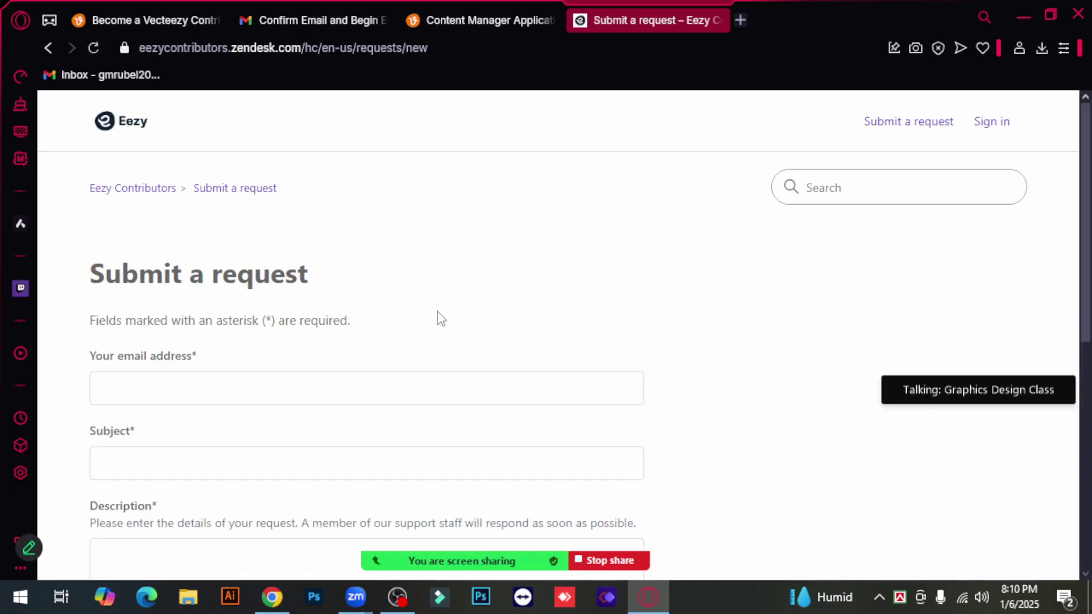
pyautogui.scroll(-4, 489, 278)
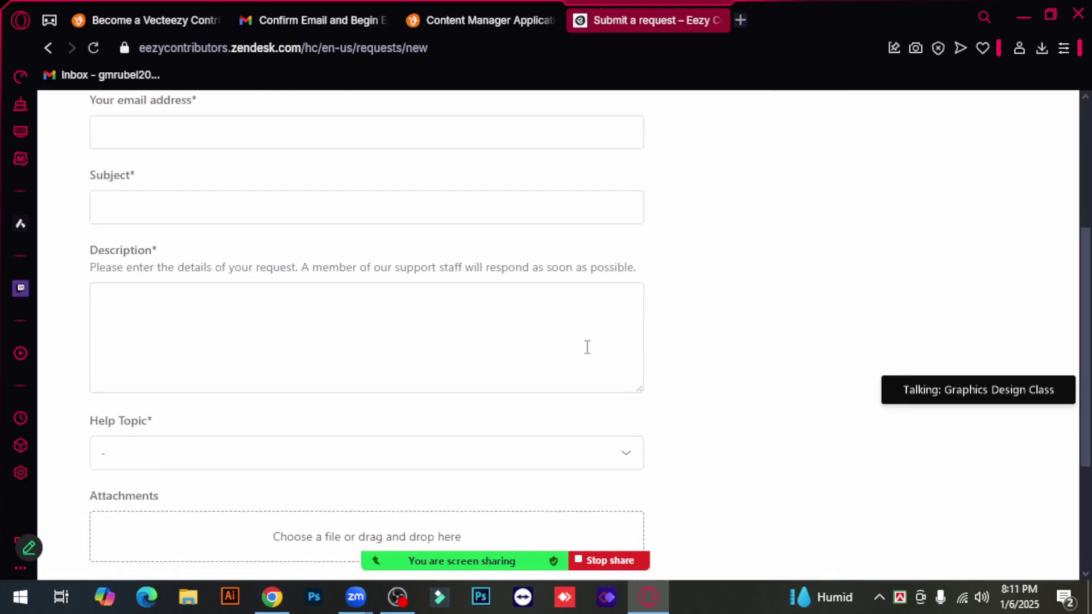
pyautogui.scroll(3, 591, 347)
pyautogui.scroll(2, 598, 348)
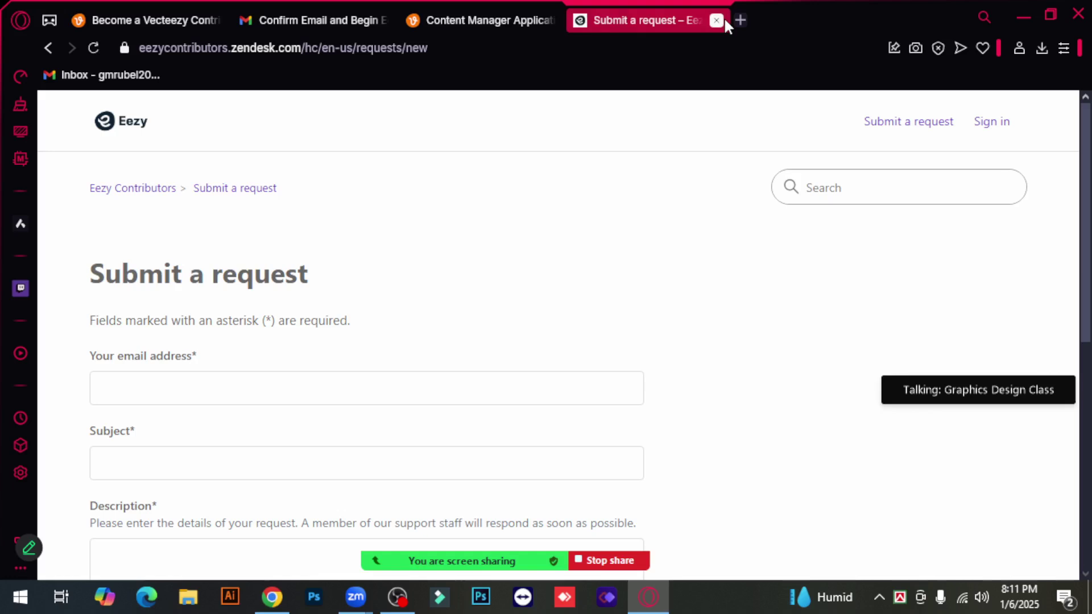
# Close the Submit a request tab and look over the thank-you confirmation page.
pyautogui.click(717, 23)
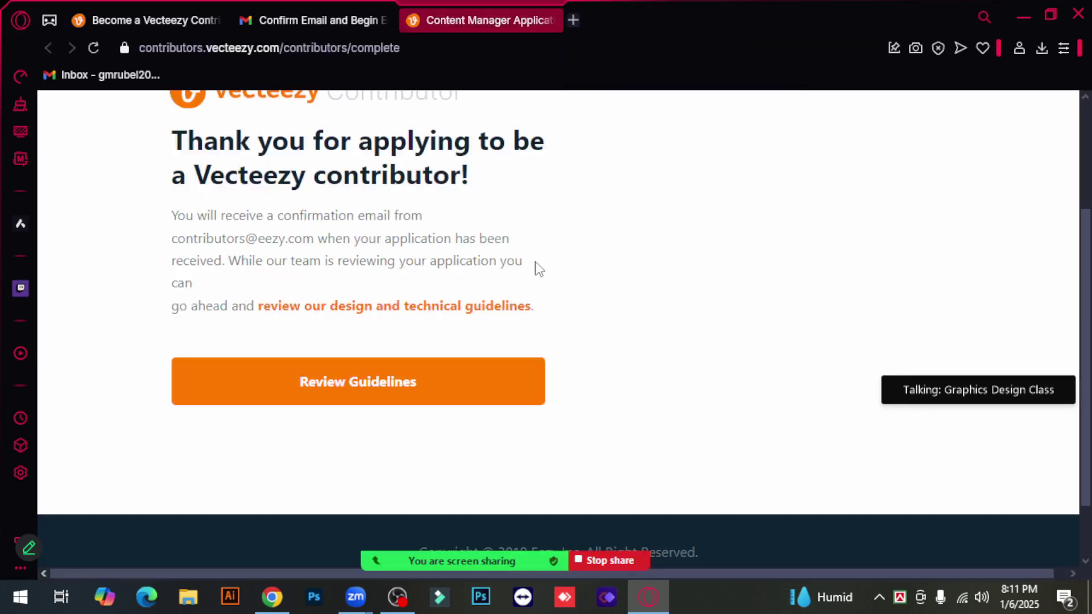
pyautogui.scroll(3, 397, 315)
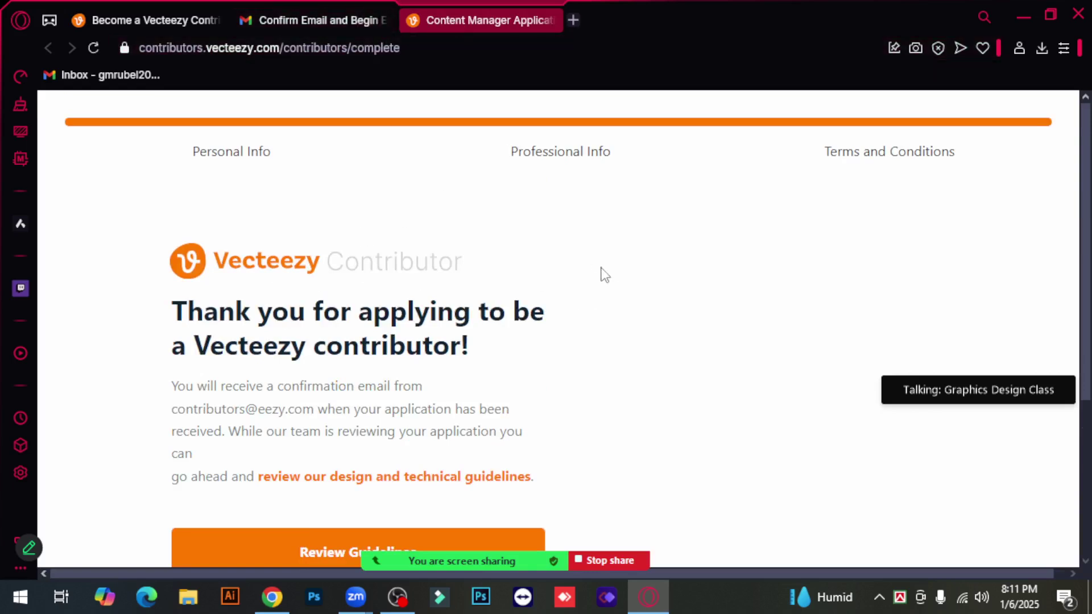
pyautogui.scroll(-2, 565, 364)
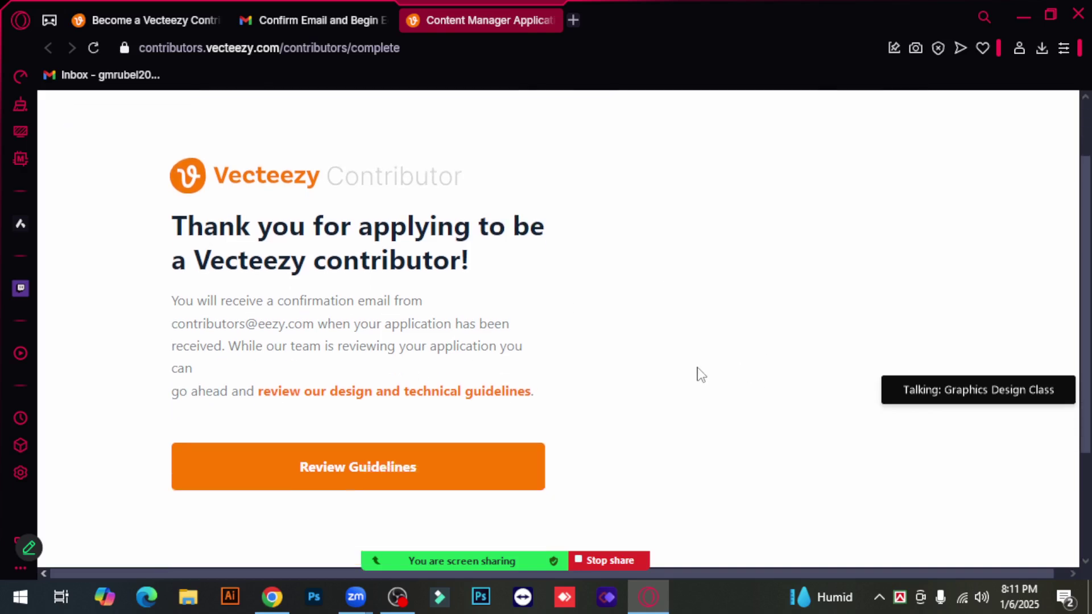
pyautogui.scroll(2, 701, 374)
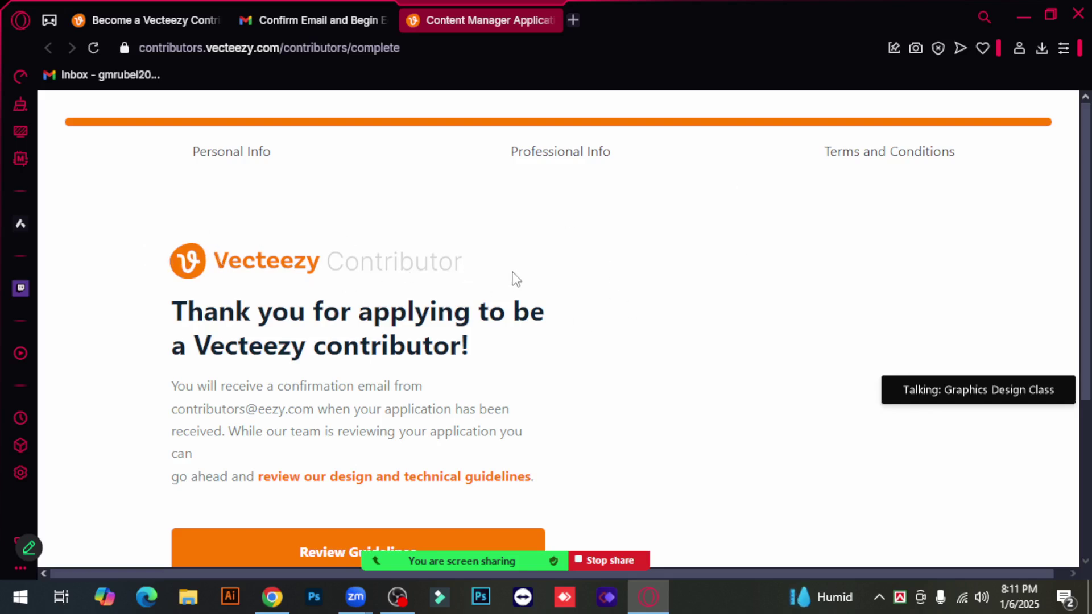
pyautogui.scroll(-4, 615, 312)
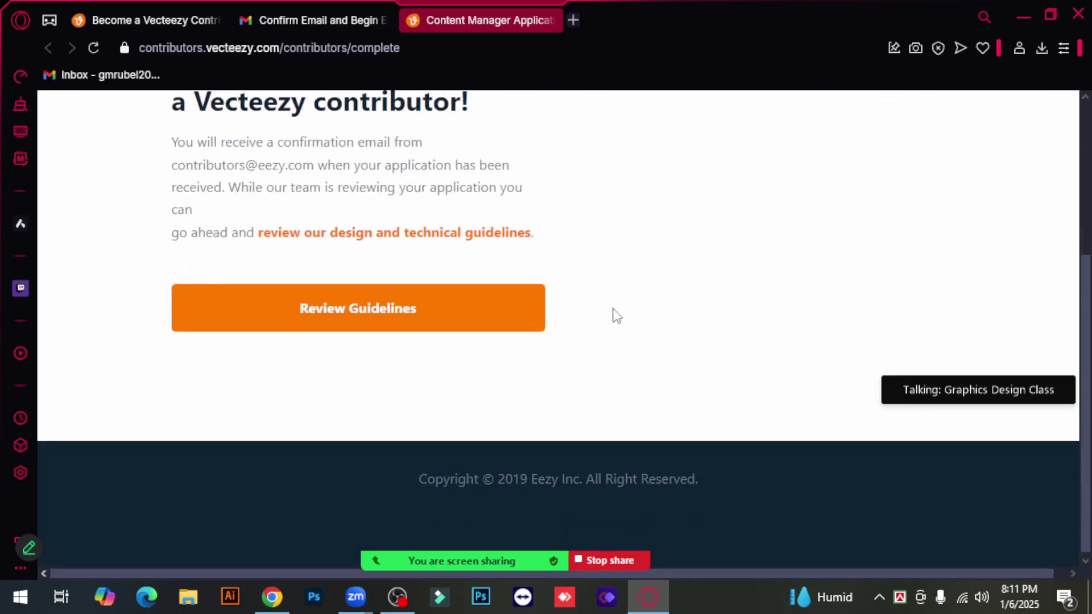
pyautogui.scroll(4, 614, 312)
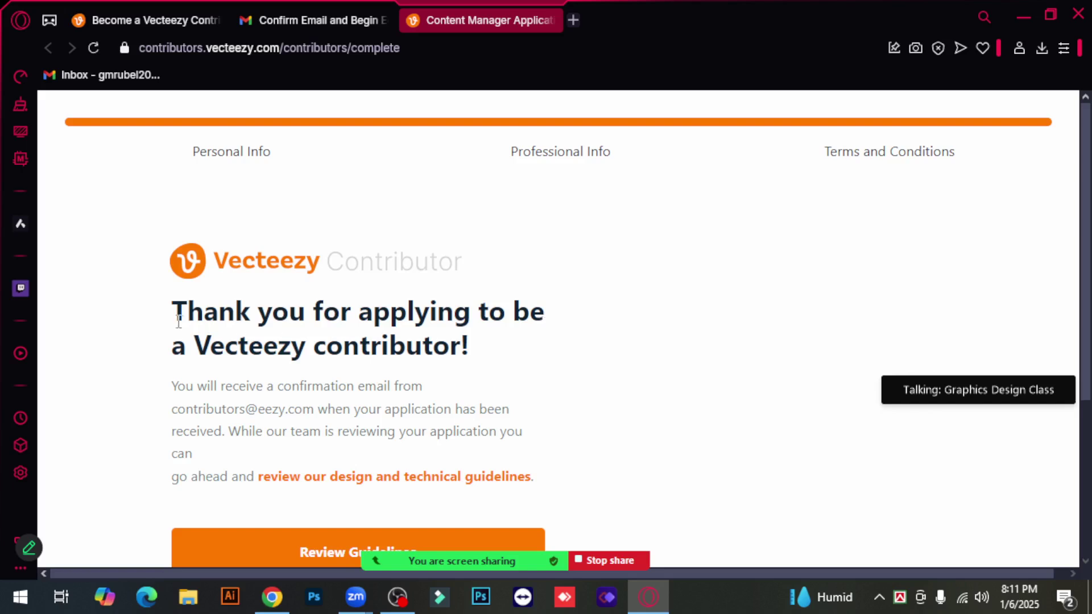
# Highlight 'applying' and then the whole thank-you heading, then close the confirmation page.
pyautogui.moveTo(173, 314); pyautogui.dragTo(514, 356)
pyautogui.click(551, 308)
pyautogui.moveTo(359, 311); pyautogui.dragTo(471, 319)
pyautogui.click(621, 277)
pyautogui.moveTo(365, 322); pyautogui.dragTo(471, 317)
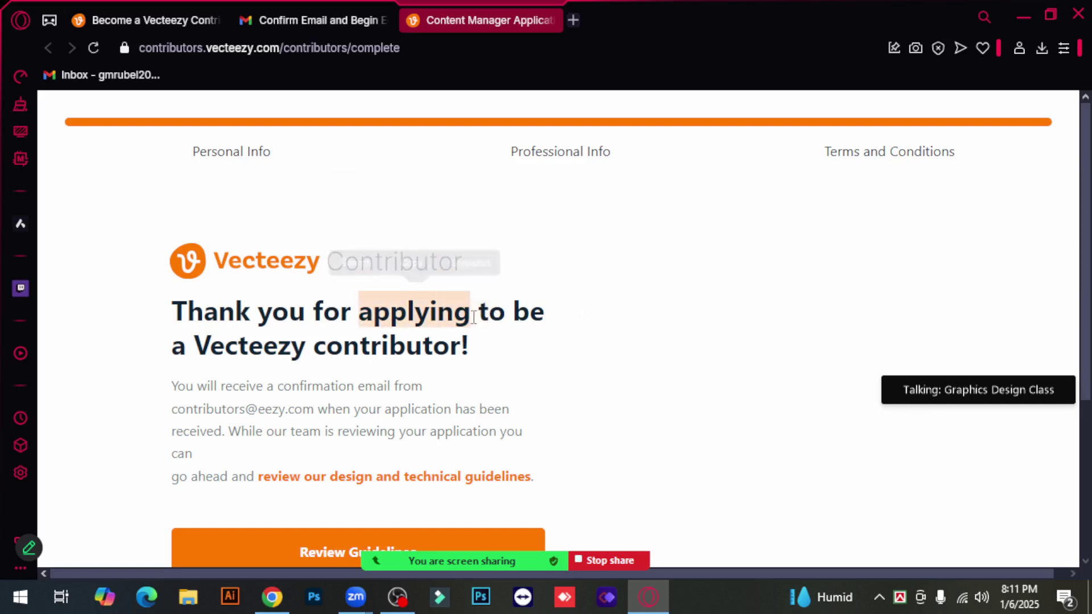
pyautogui.click(589, 289)
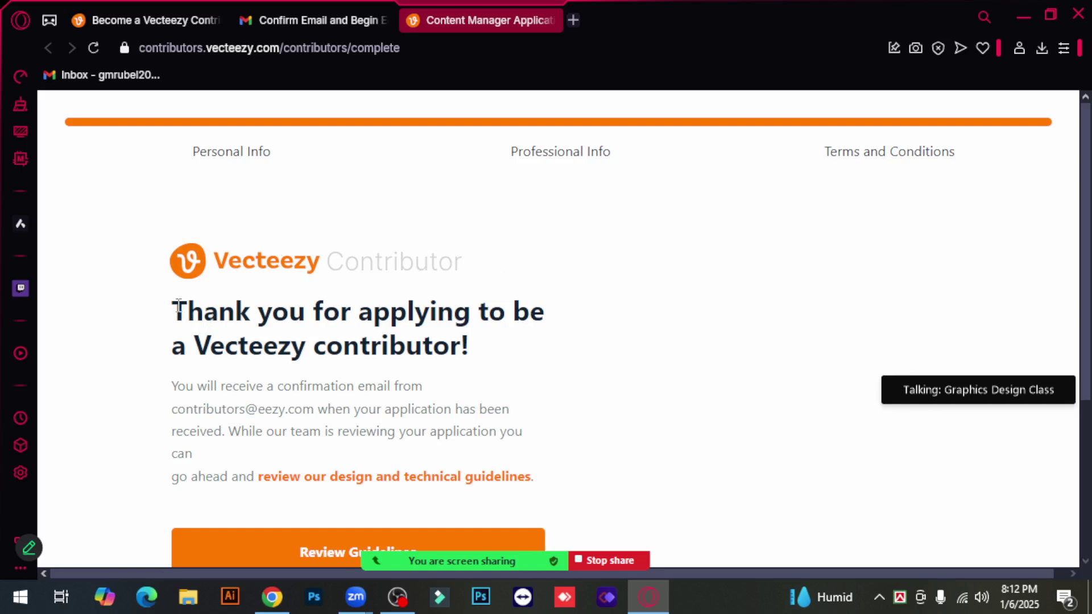
pyautogui.moveTo(178, 307); pyautogui.dragTo(512, 353)
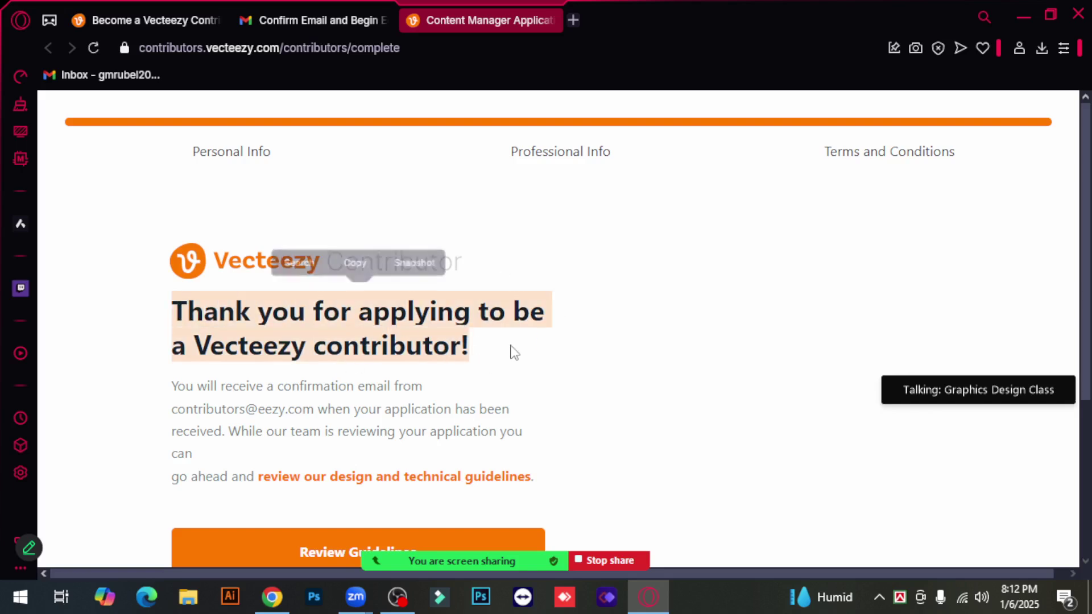
pyautogui.click(591, 299)
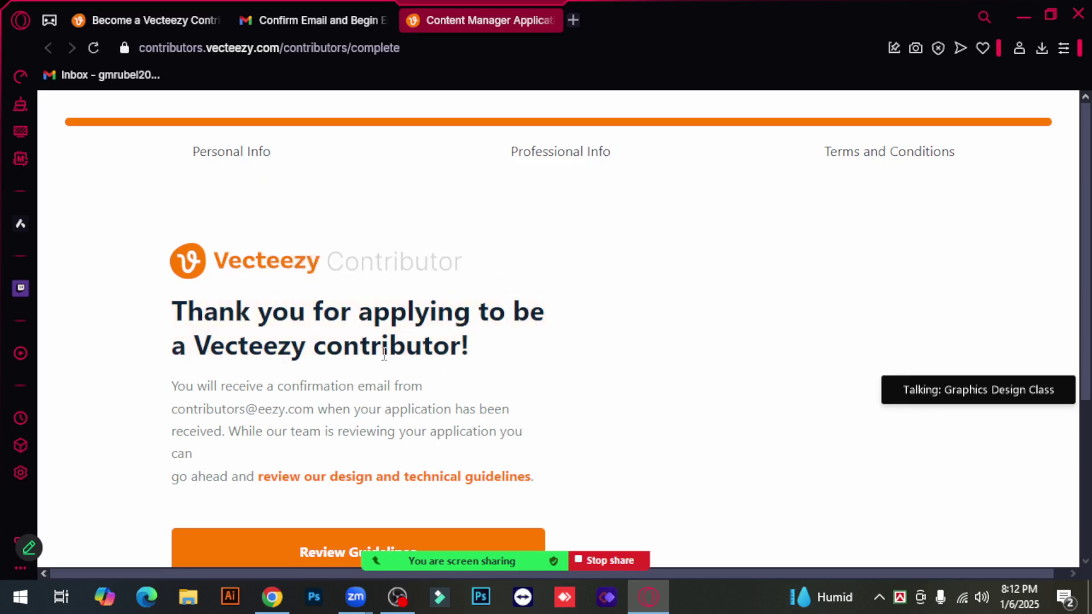
pyautogui.scroll(-1, 523, 369)
pyautogui.scroll(2, 569, 402)
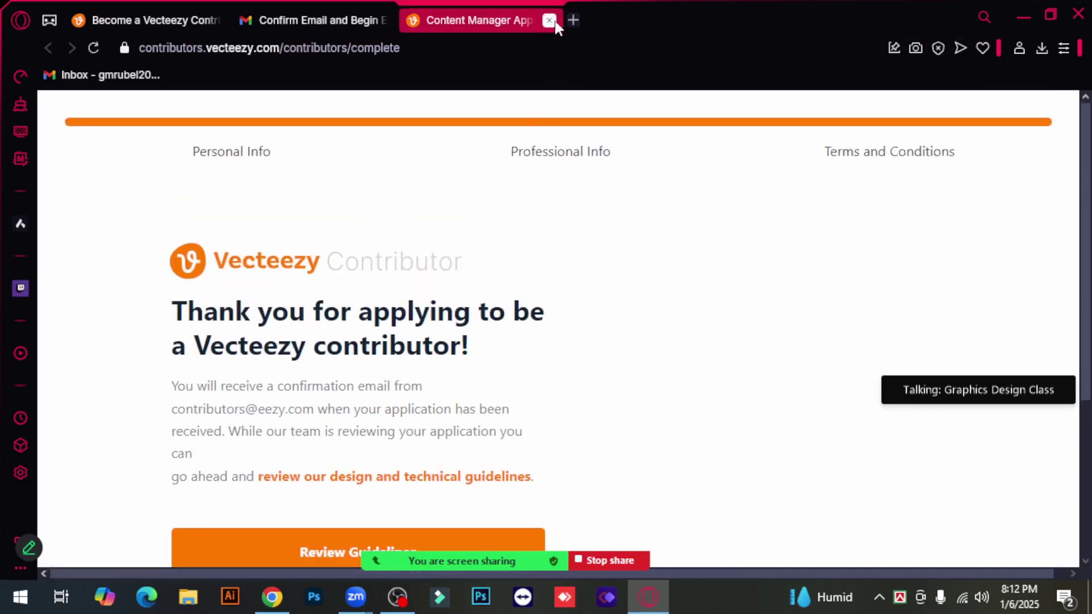
pyautogui.click(549, 21)
# From Become a Vecteezy Contributor, go to Contributor login and enter the account e-mail and password.
pyautogui.click(134, 22)
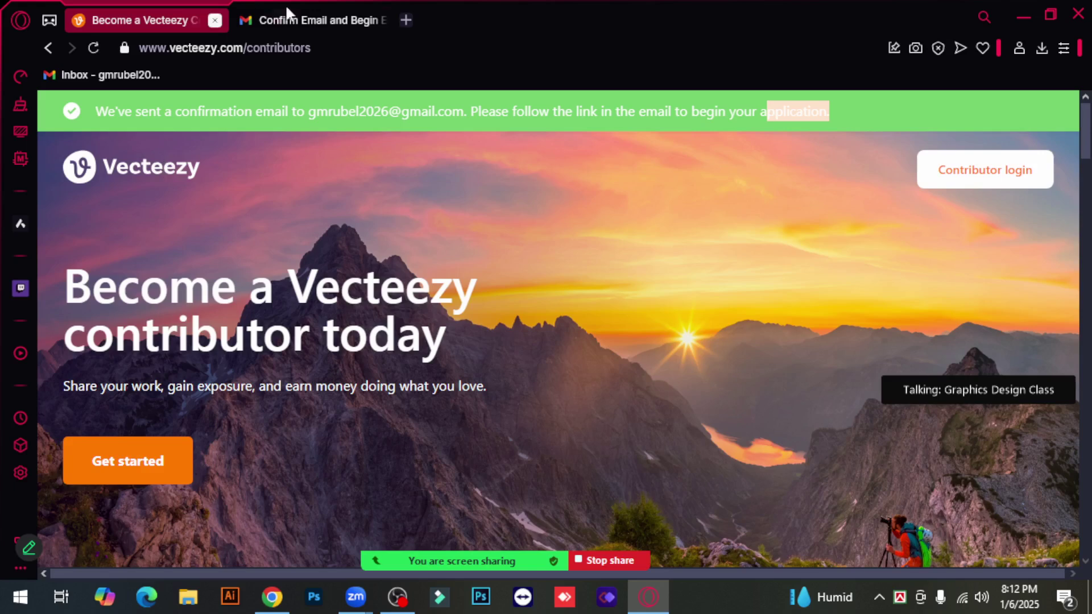
pyautogui.click(1007, 173)
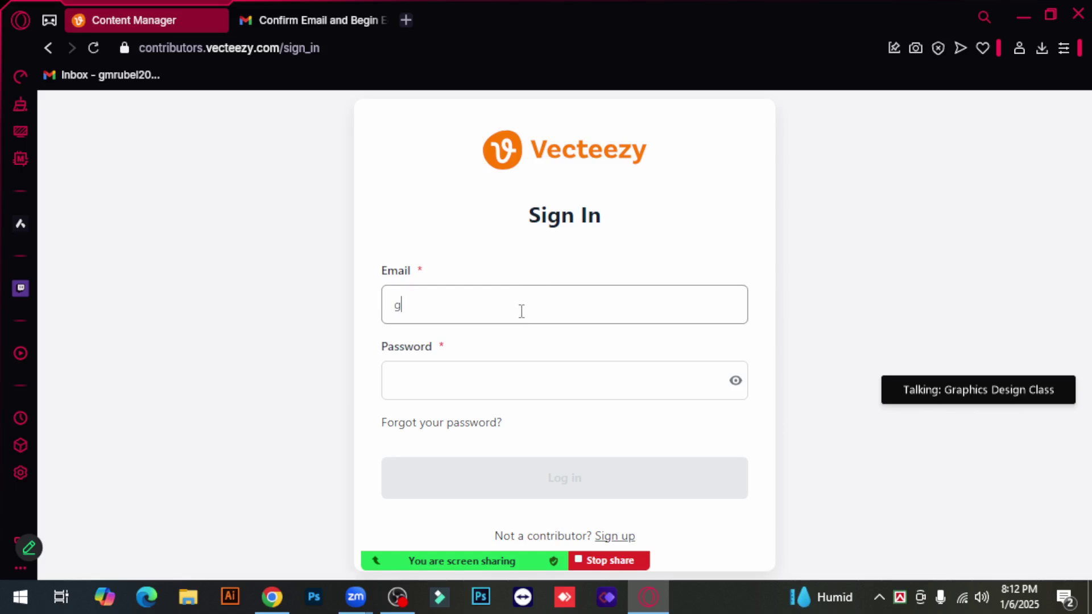
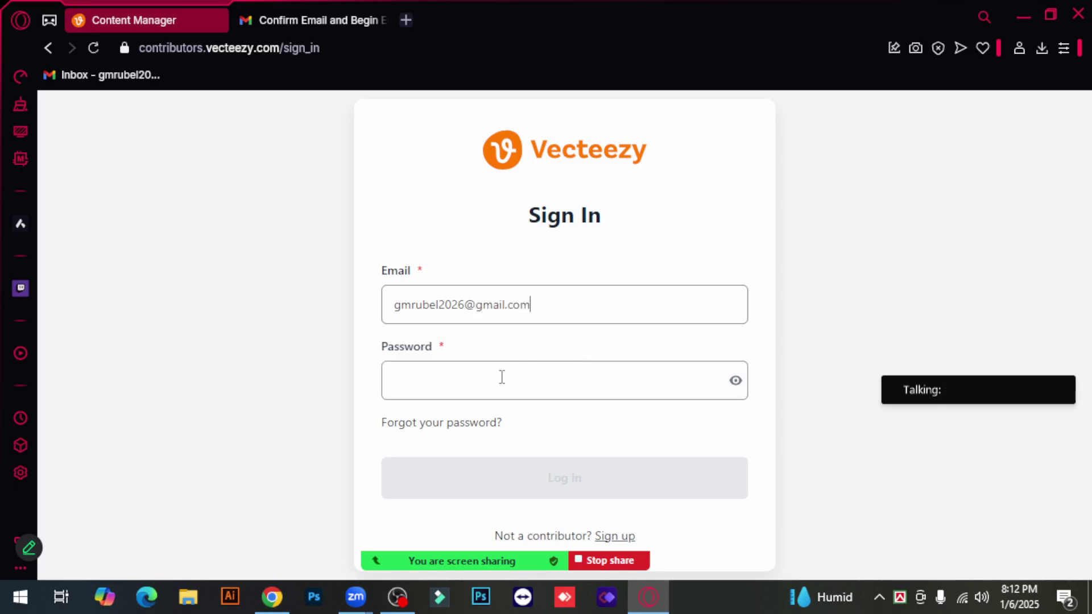
pyautogui.click(501, 377)
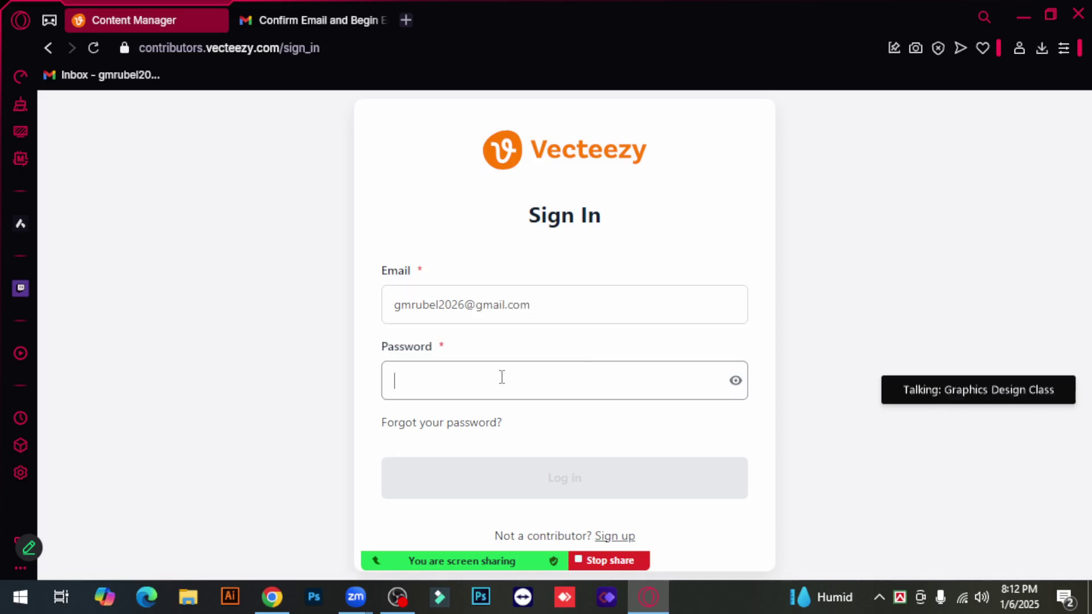
pyautogui.write('*')
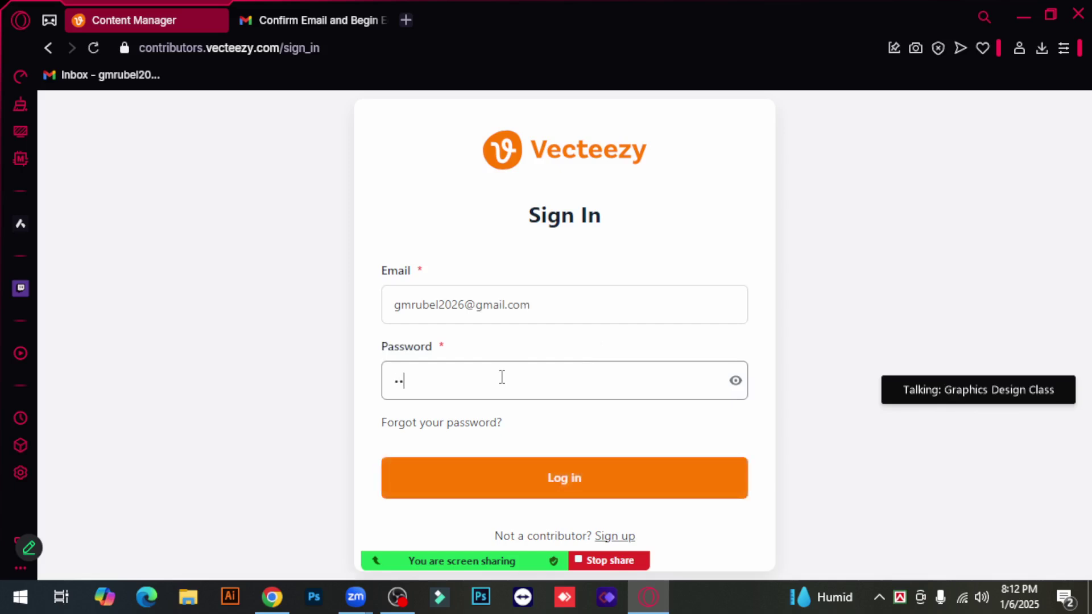
pyautogui.write('*******')
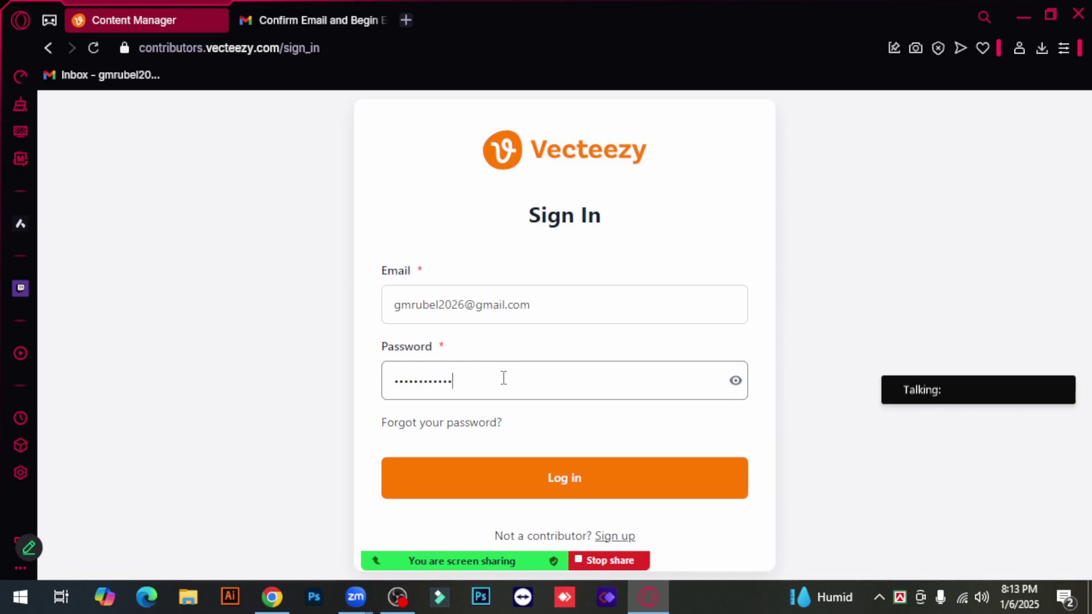
pyautogui.click(568, 487)
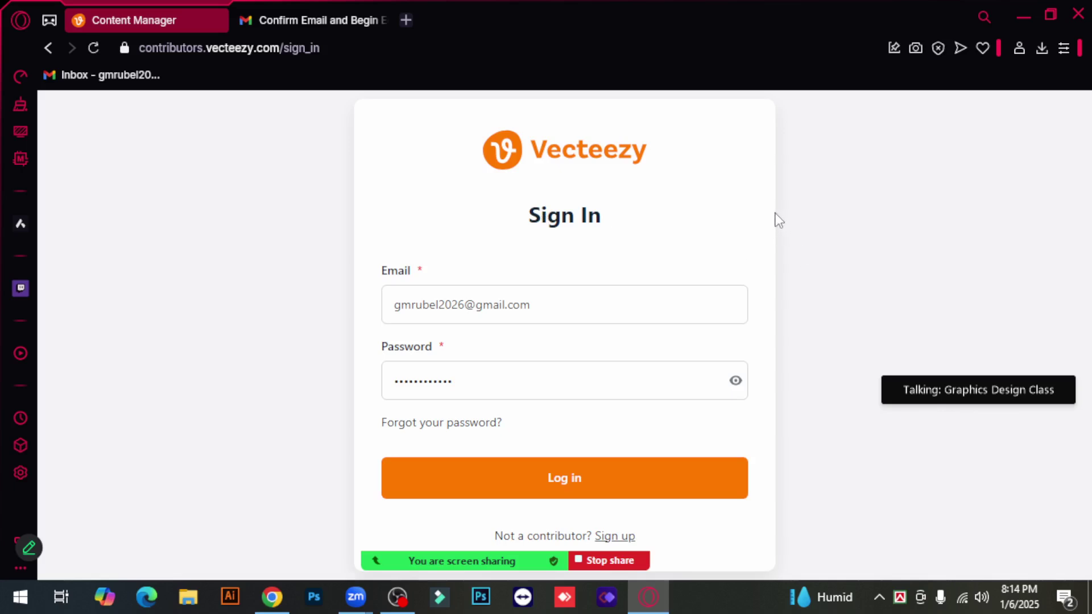
pyautogui.moveTo(537, 215); pyautogui.dragTo(634, 222)
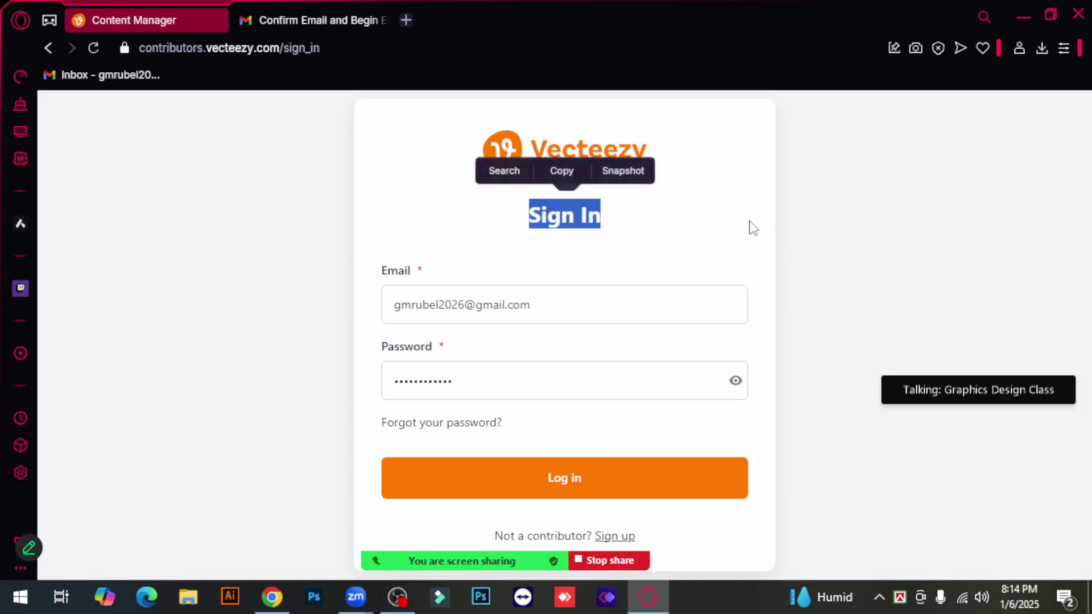
pyautogui.click(769, 218)
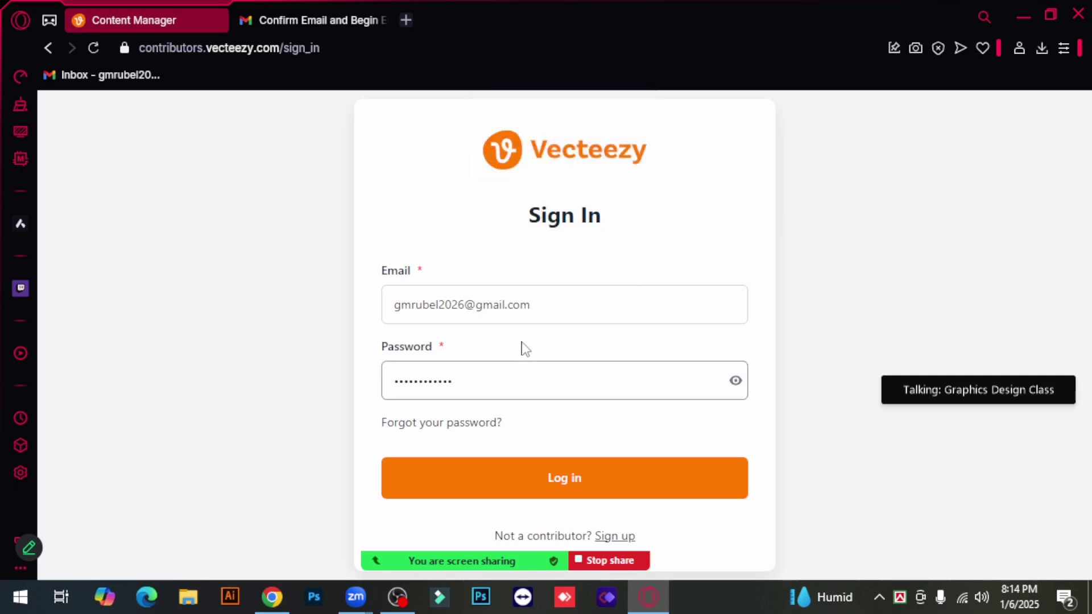
pyautogui.moveTo(546, 305); pyautogui.dragTo(170, 444)
pyautogui.moveTo(479, 392); pyautogui.dragTo(176, 427)
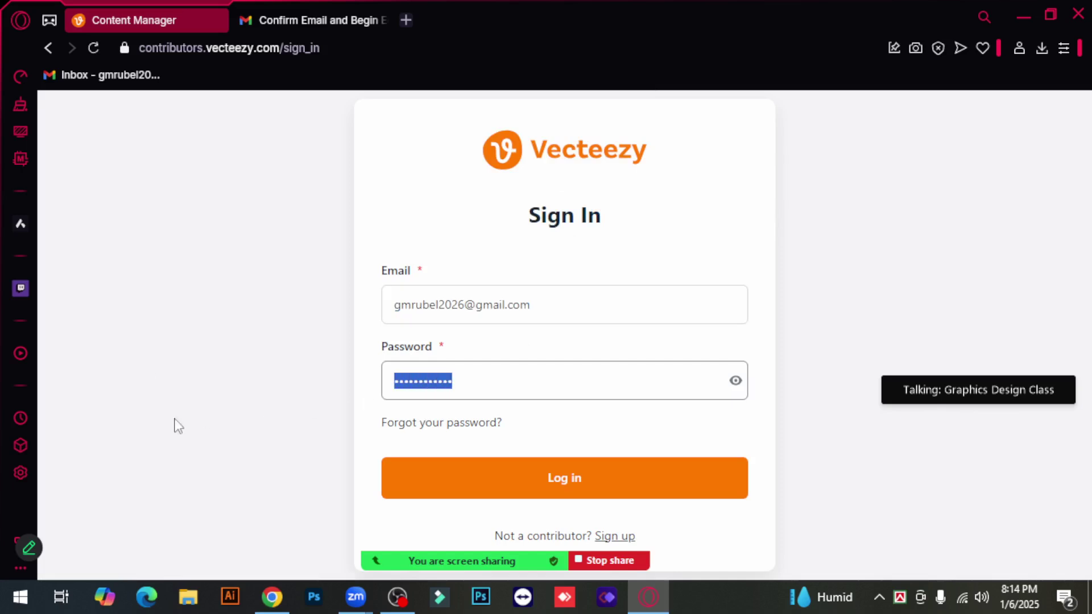
pyautogui.click(344, 383)
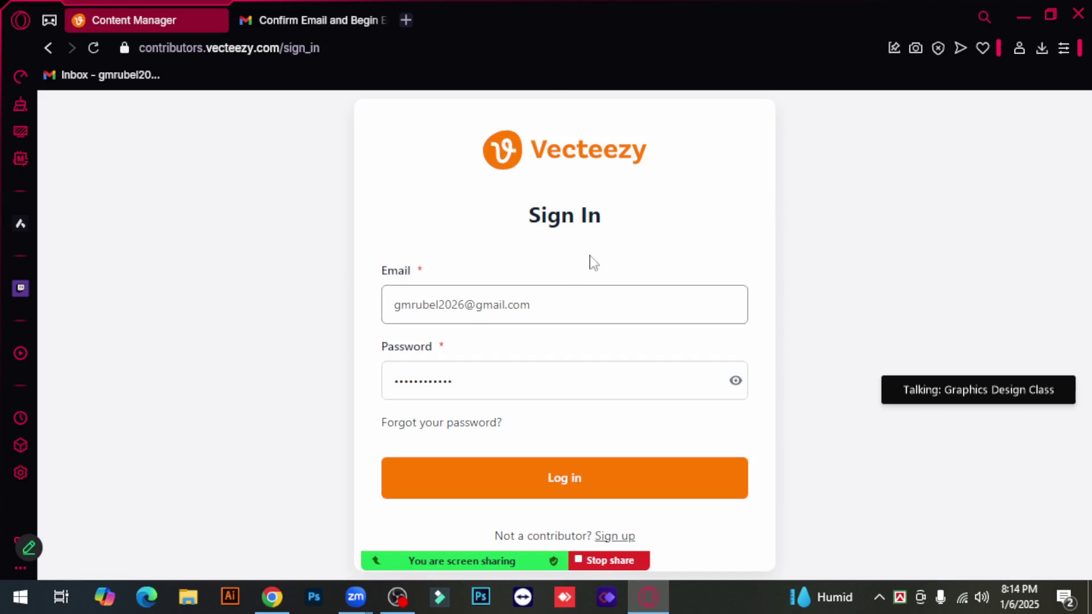
pyautogui.moveTo(575, 305); pyautogui.dragTo(256, 454)
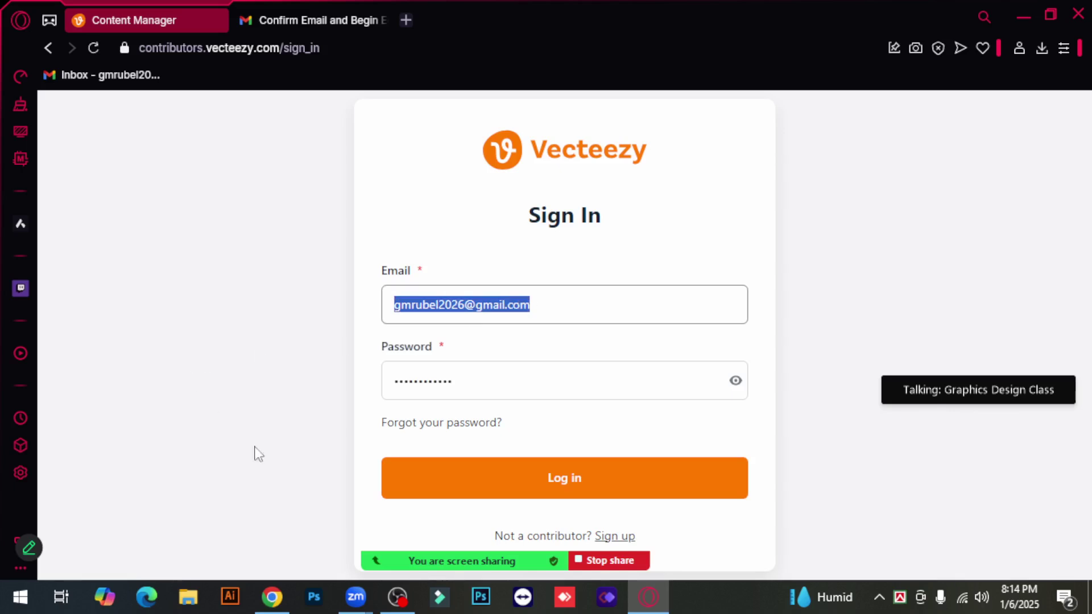
pyautogui.moveTo(471, 382); pyautogui.dragTo(261, 392)
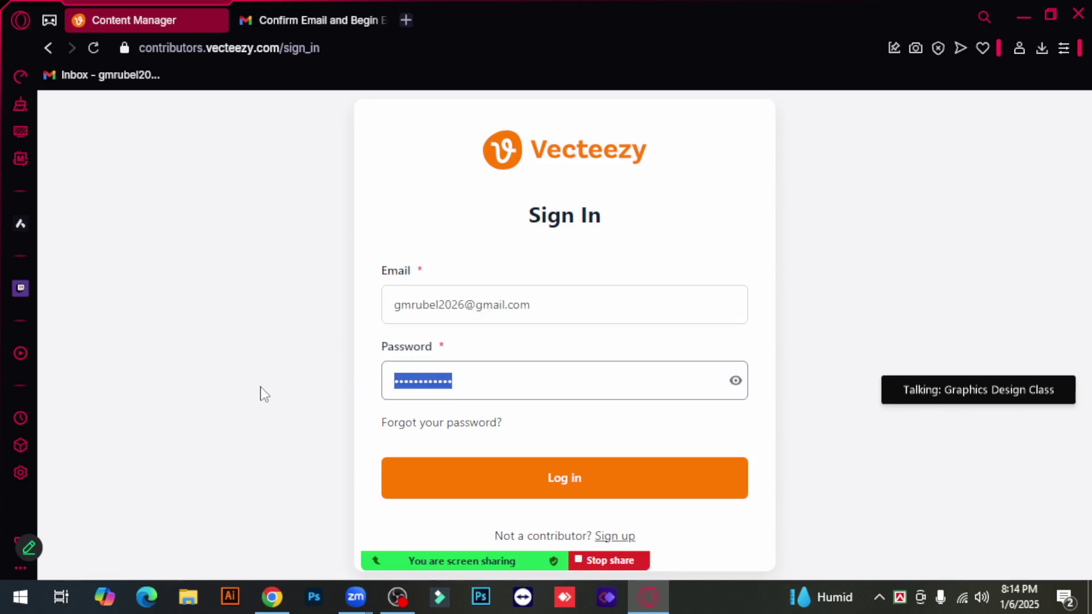
pyautogui.click(762, 347)
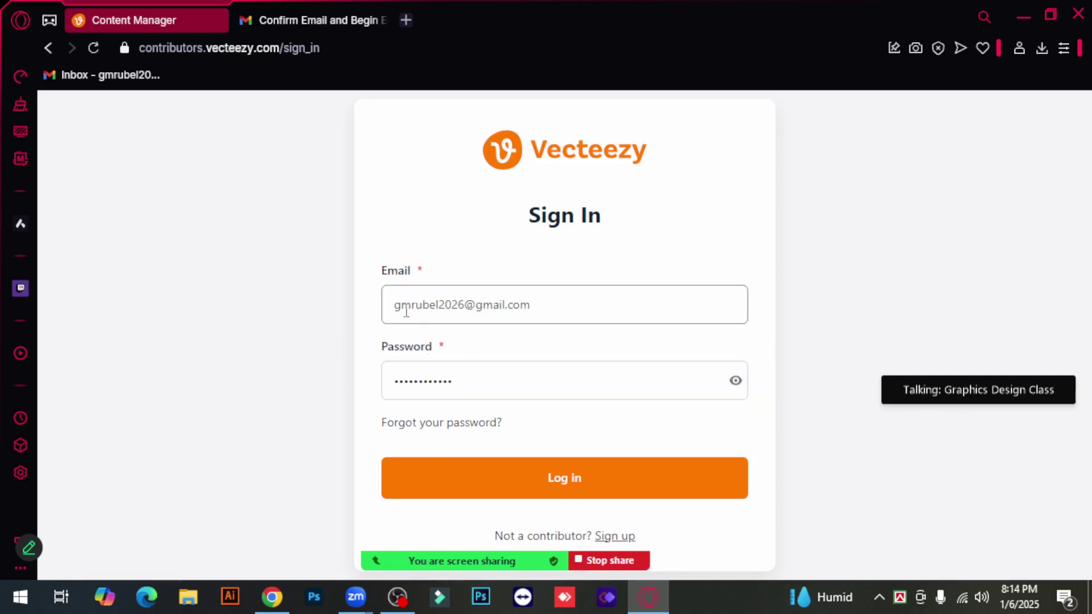
pyautogui.moveTo(397, 305); pyautogui.dragTo(755, 347)
pyautogui.click(764, 350)
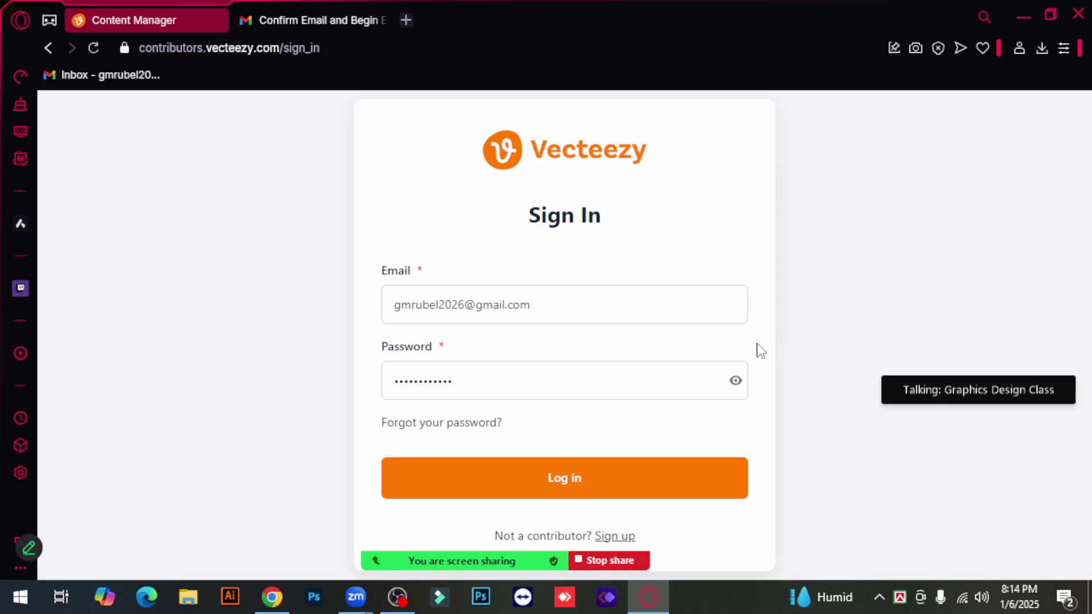
# Close the Opera sign-in tab and open the Vecteezy contributor site via the VCT bookmark in Chrome.
pyautogui.click(215, 20)
pyautogui.click(272, 596)
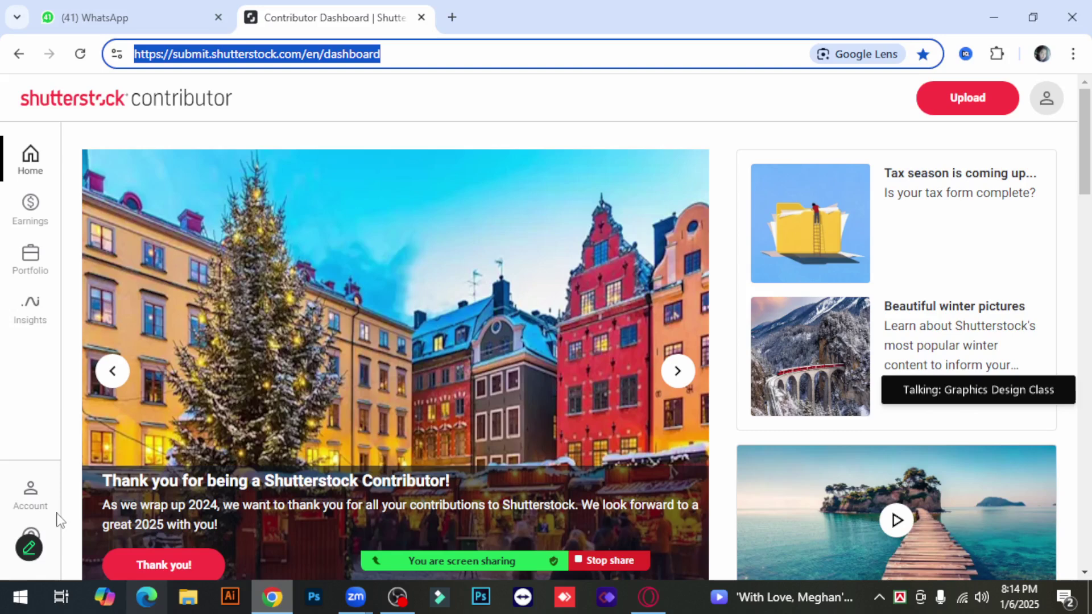
pyautogui.click(451, 17)
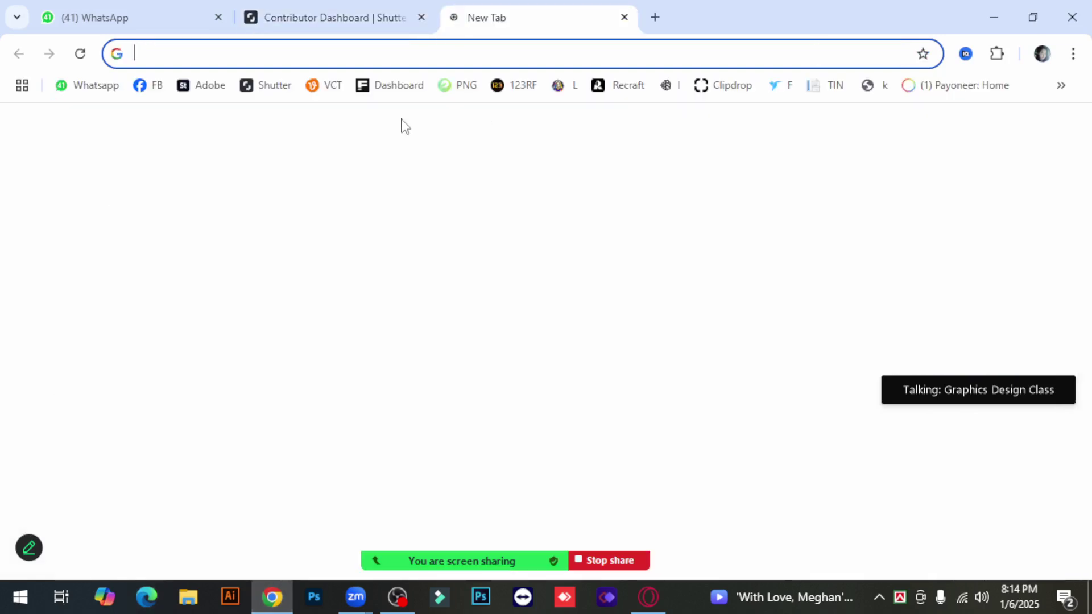
pyautogui.click(325, 86)
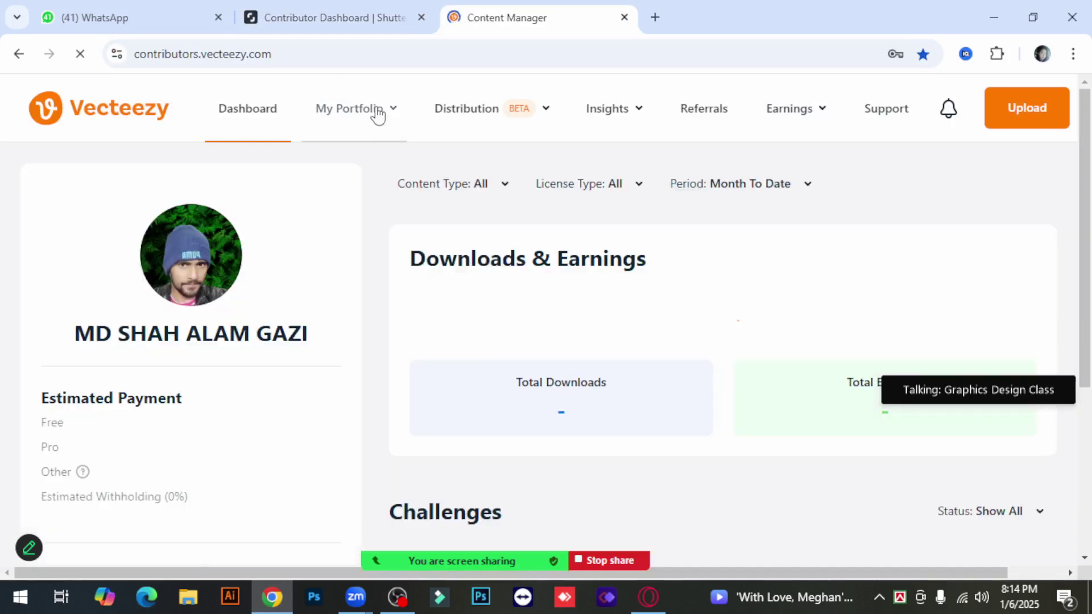
# Open My Portfolio > Approved and scroll through the 16 approved vector uploads.
pyautogui.moveTo(370, 111)
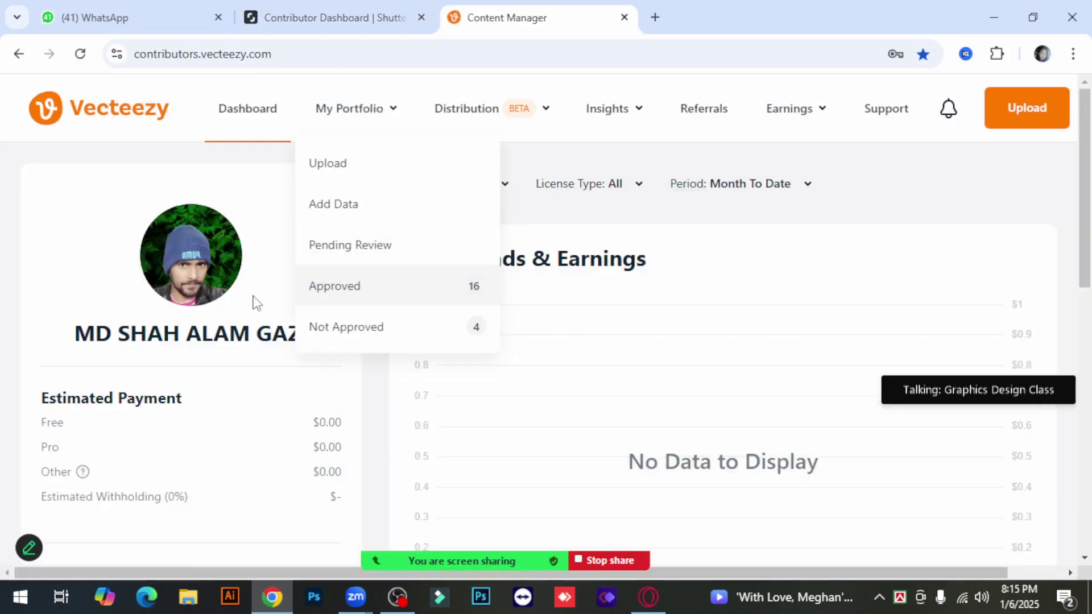
pyautogui.click(383, 287)
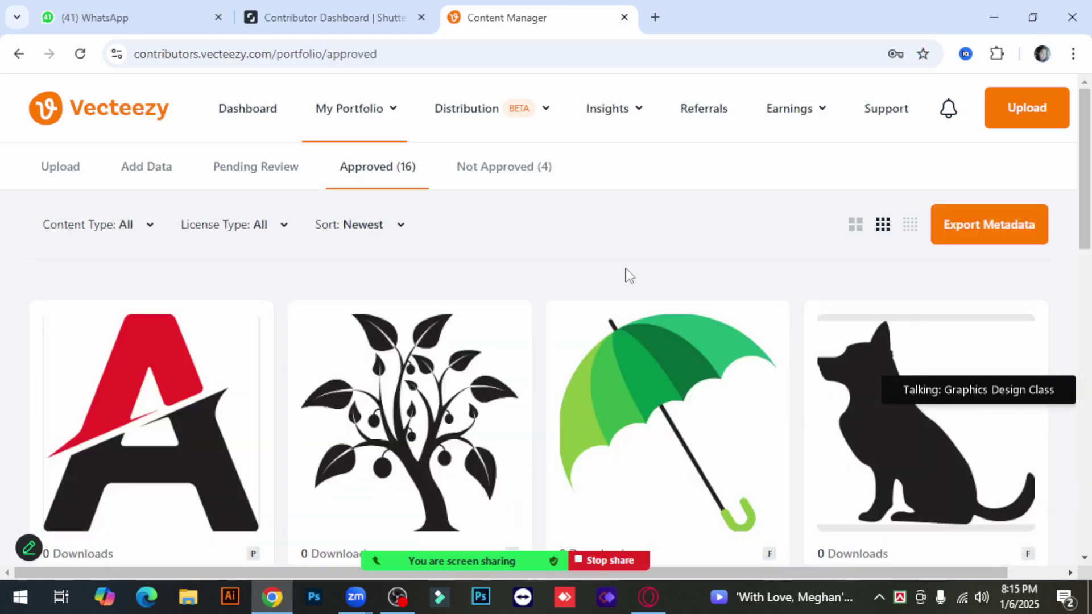
pyautogui.scroll(-1, 625, 275)
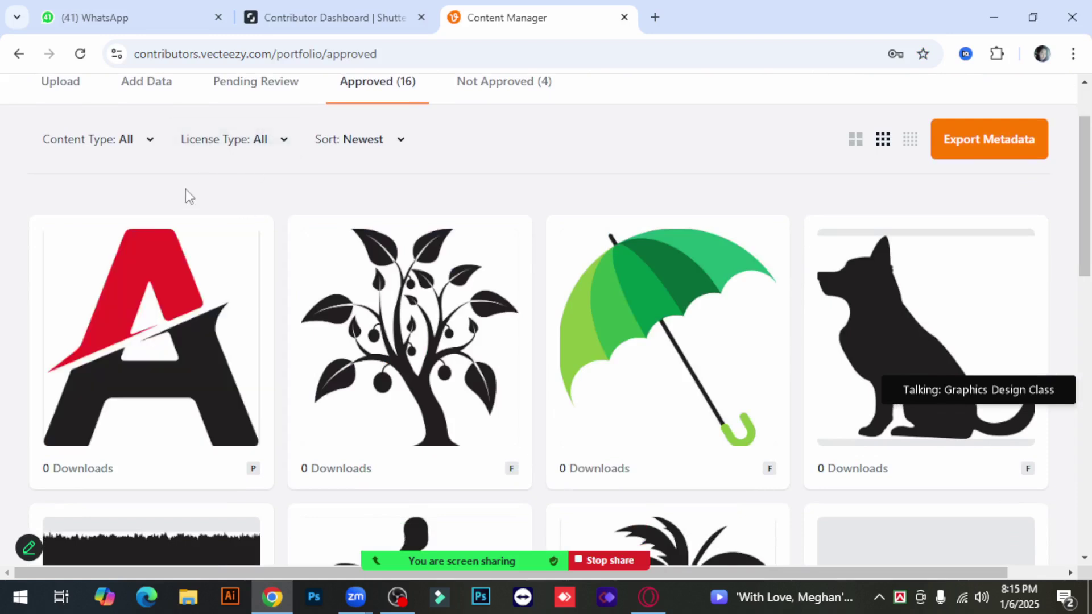
pyautogui.moveTo(138, 362)
pyautogui.moveTo(162, 310)
pyautogui.scroll(-9, 799, 218)
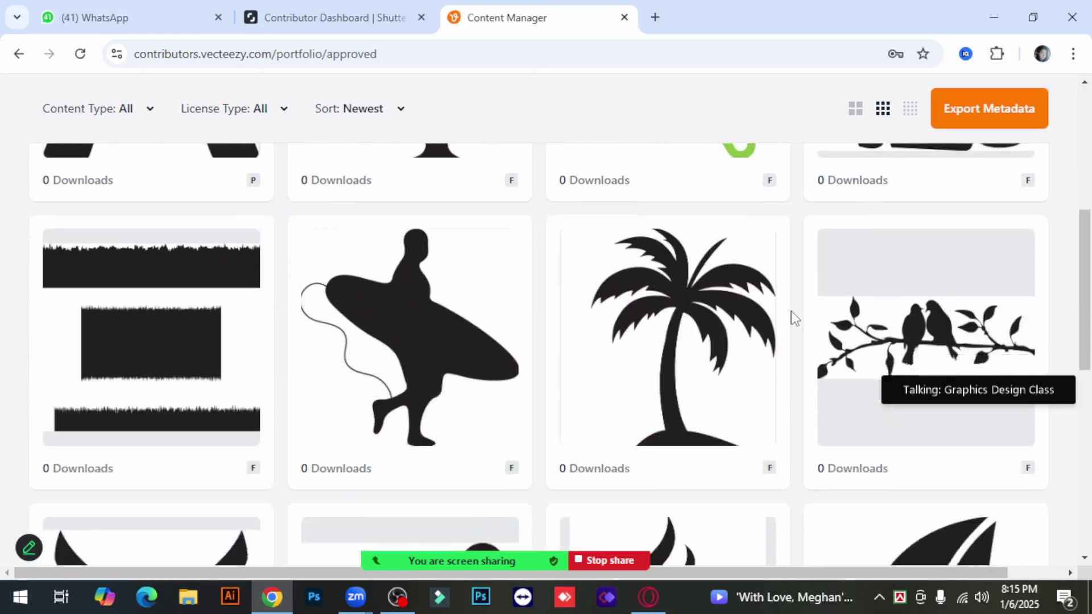
pyautogui.scroll(-5, 796, 325)
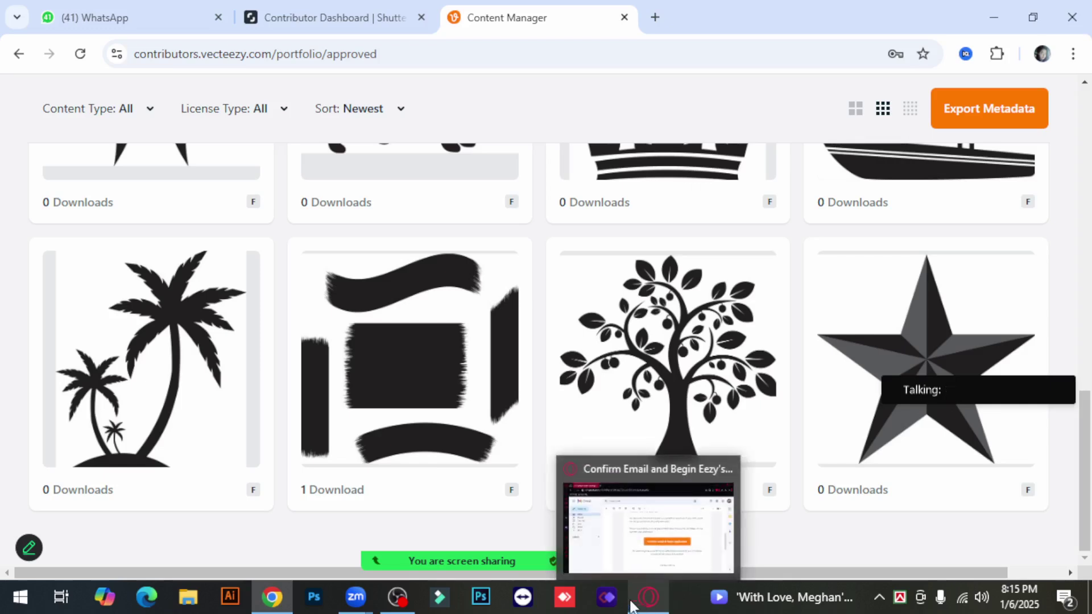
pyautogui.moveTo(395, 605)
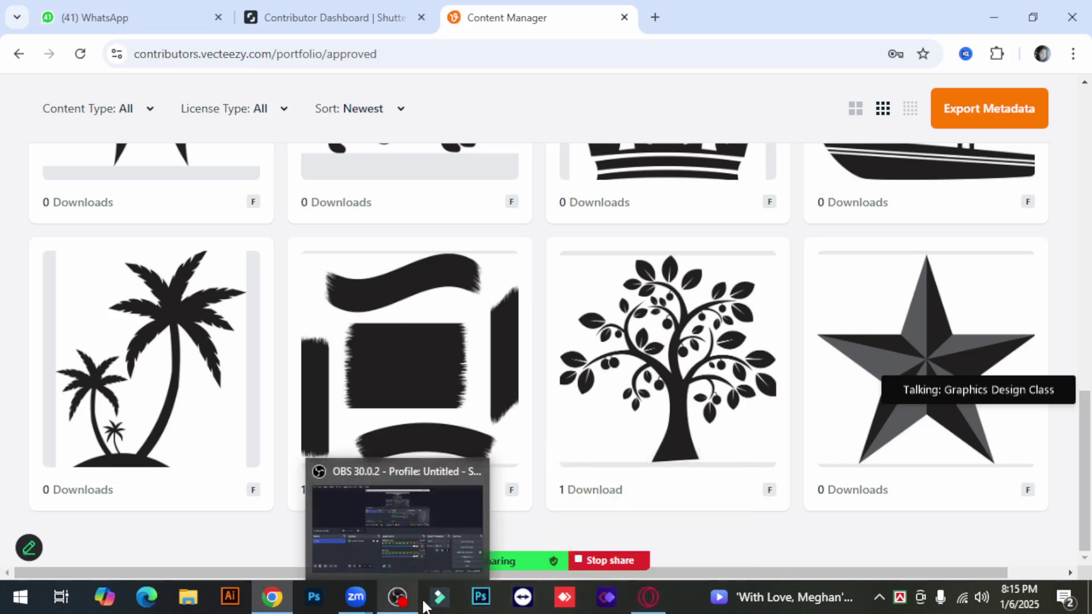
pyautogui.moveTo(357, 602)
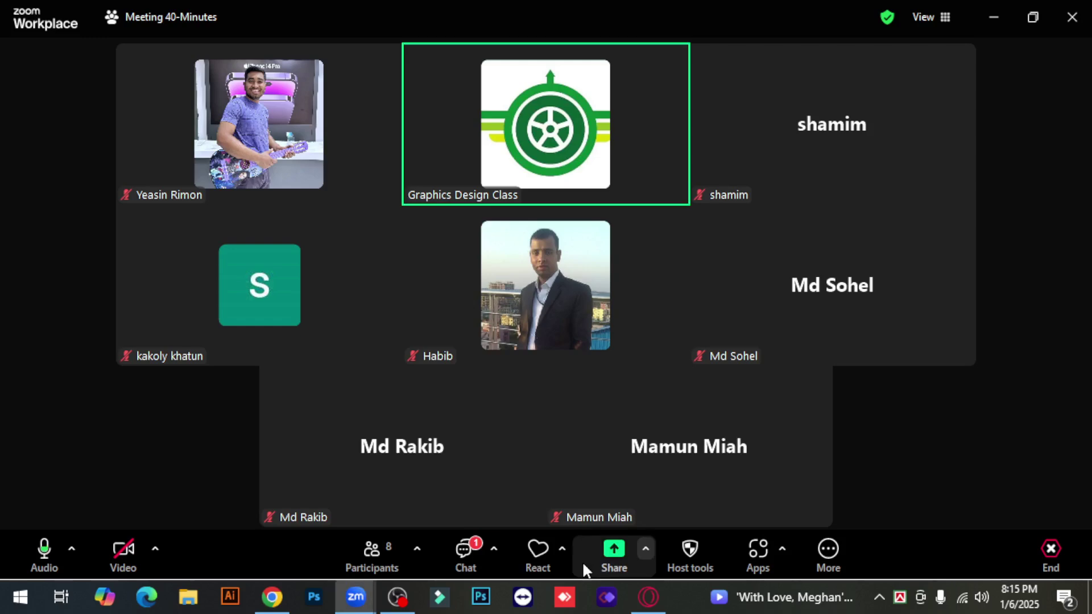
# Share the Content Manager - Google Chrome window in Zoom, showing the Vecteezy Approved (16) page.
pyautogui.click(613, 560)
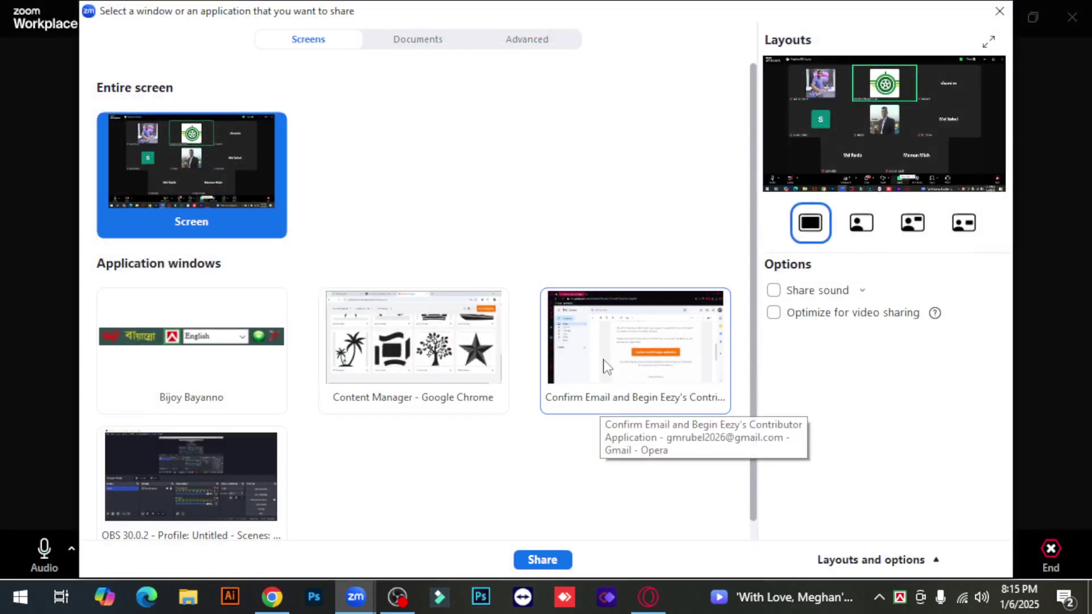
pyautogui.click(612, 405)
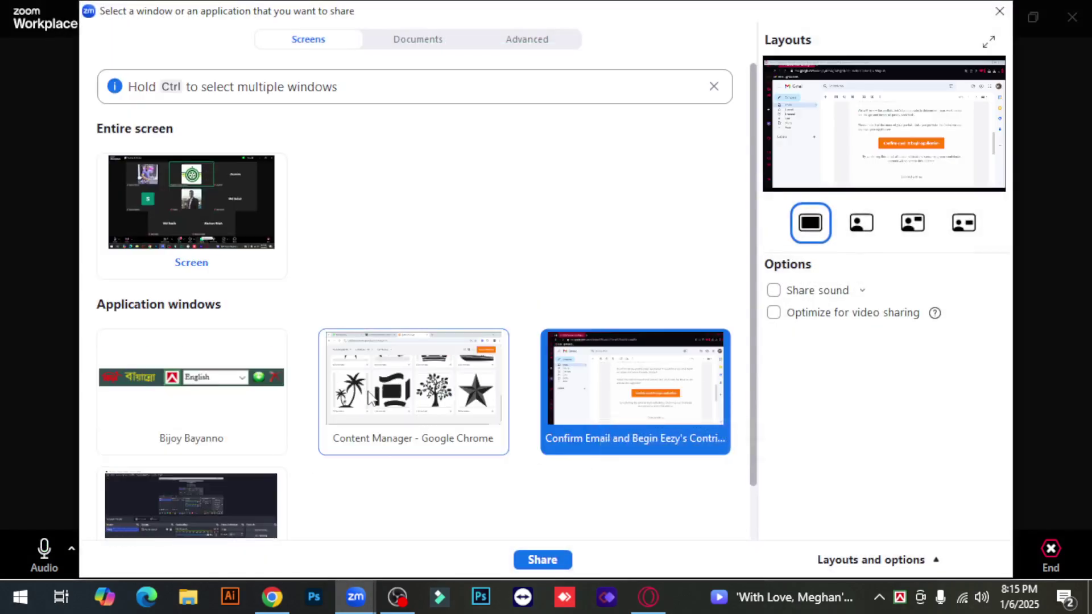
pyautogui.click(405, 392)
pyautogui.click(535, 560)
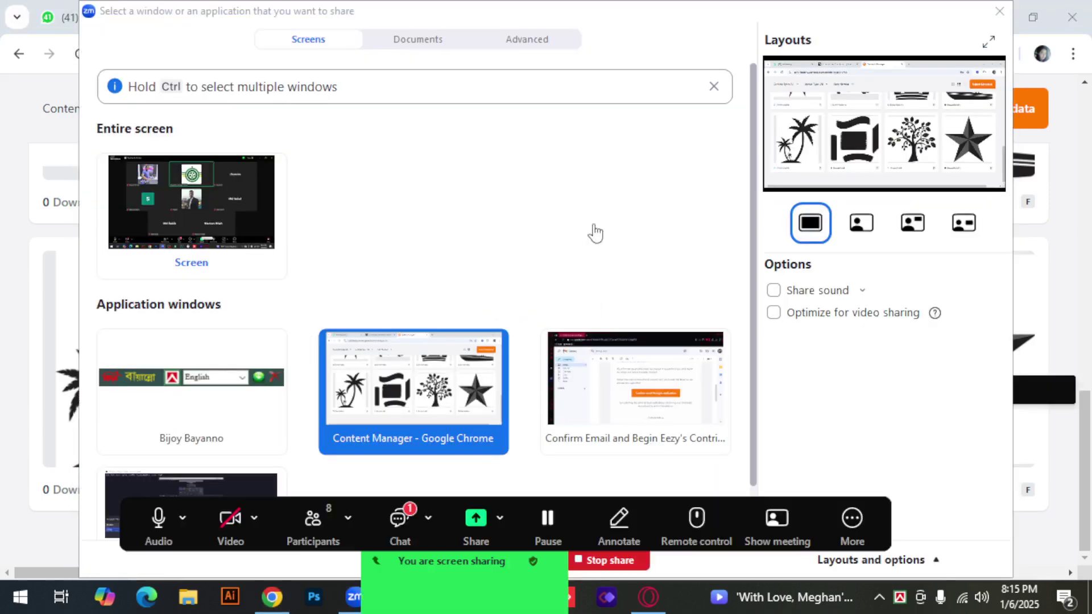
pyautogui.scroll(-8, 293, 342)
pyautogui.scroll(10, 293, 341)
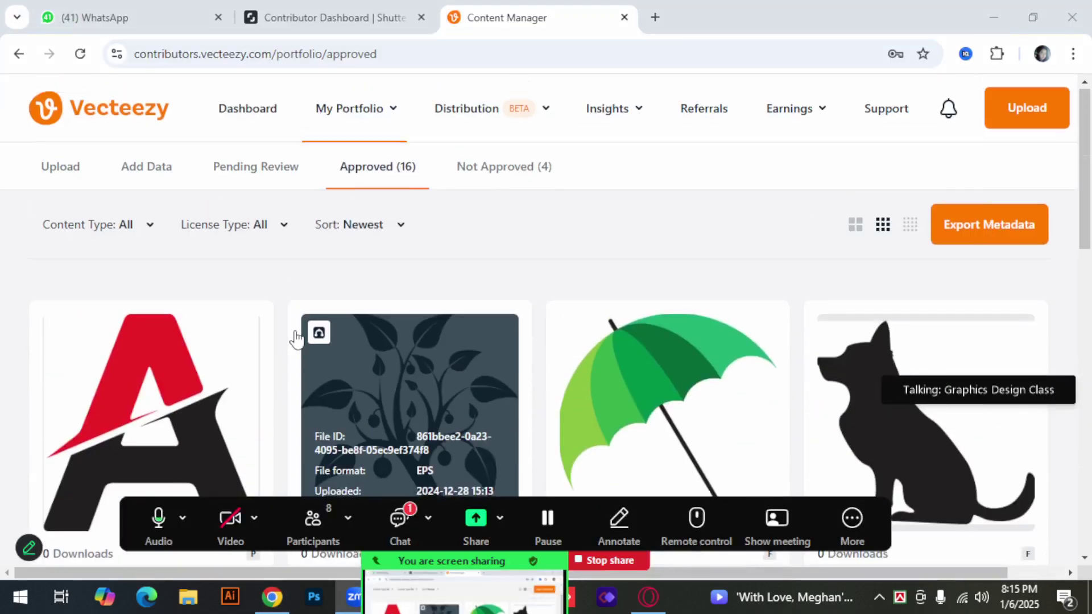
pyautogui.scroll(-2, 537, 239)
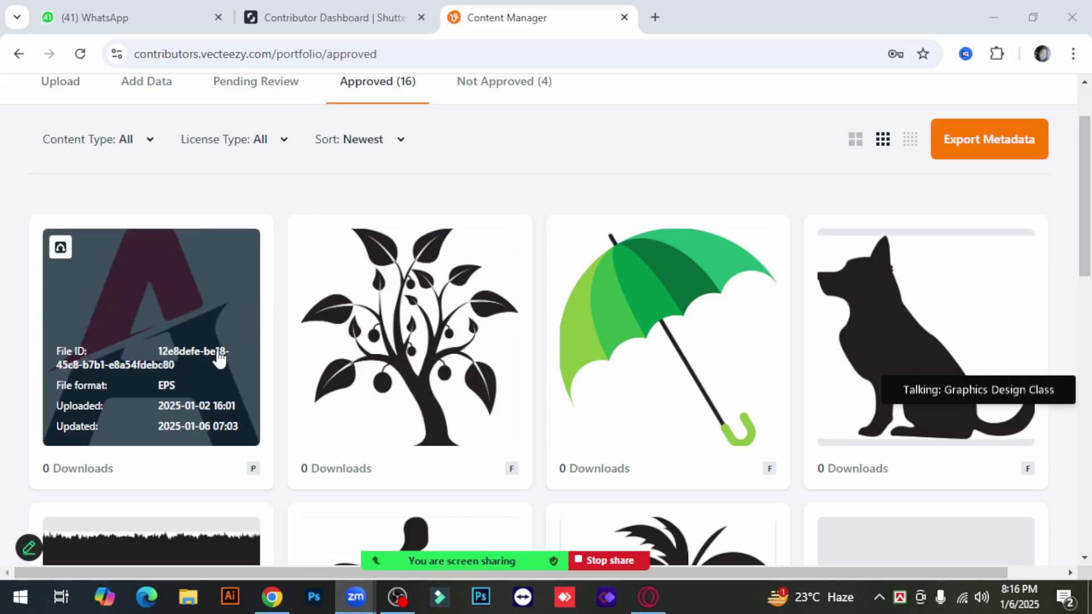
pyautogui.scroll(-9, 514, 378)
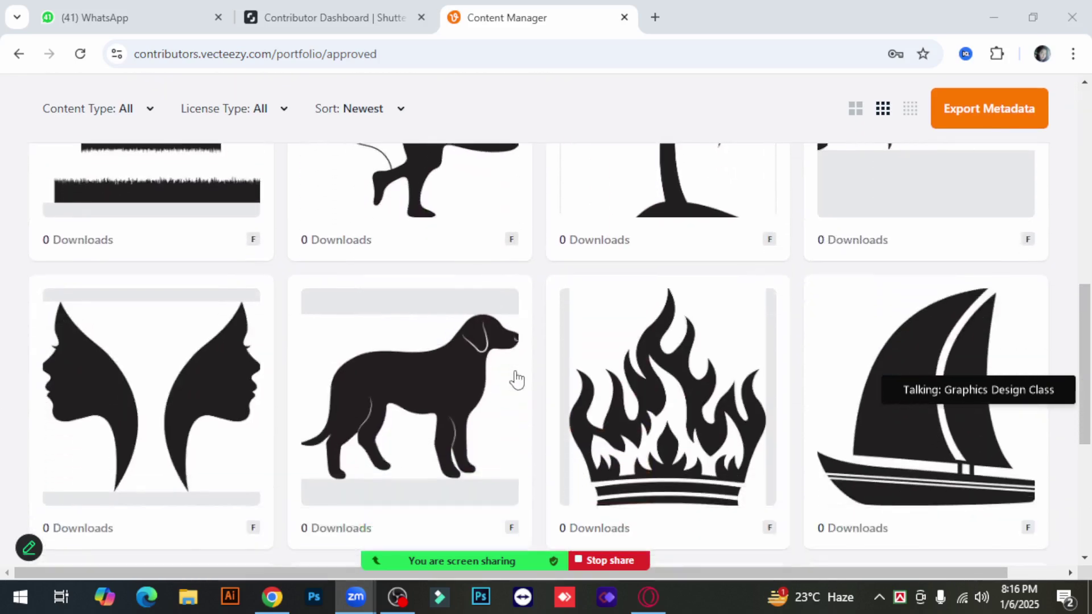
pyautogui.scroll(-5, 515, 378)
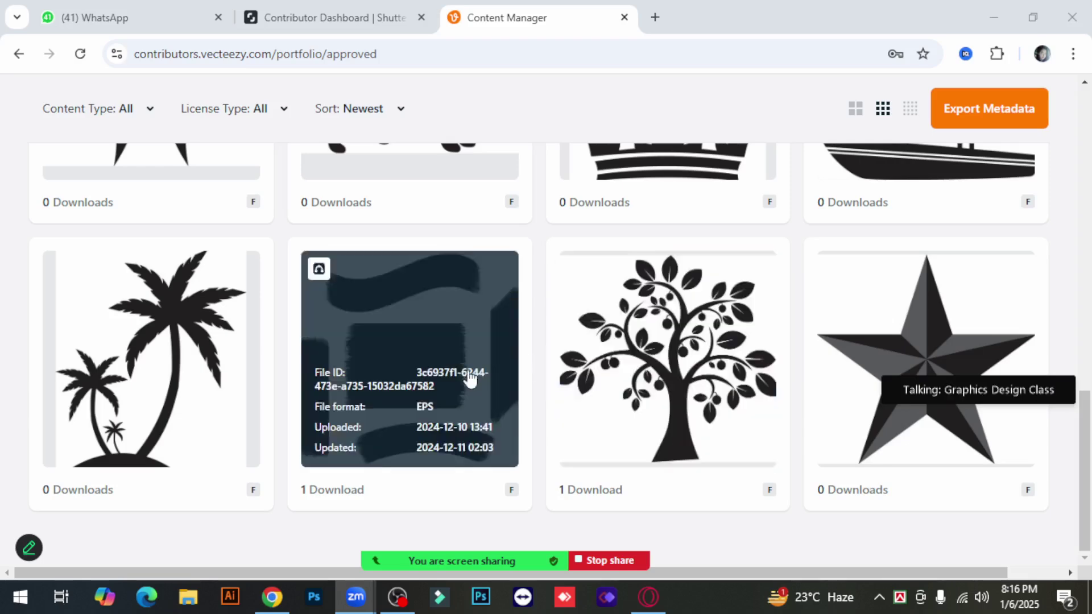
pyautogui.scroll(3, 392, 354)
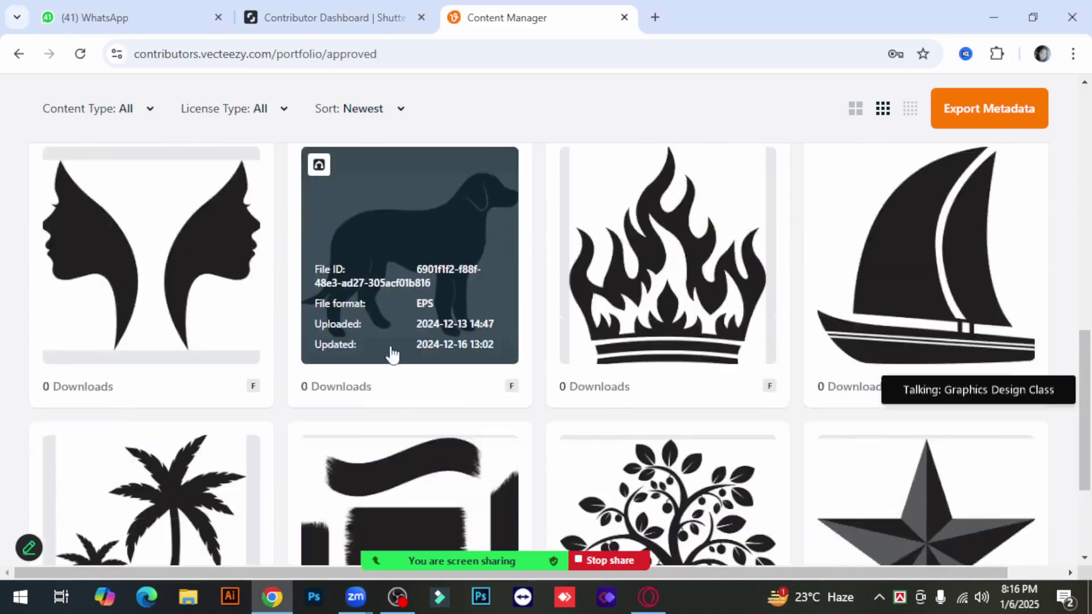
pyautogui.scroll(5, 391, 354)
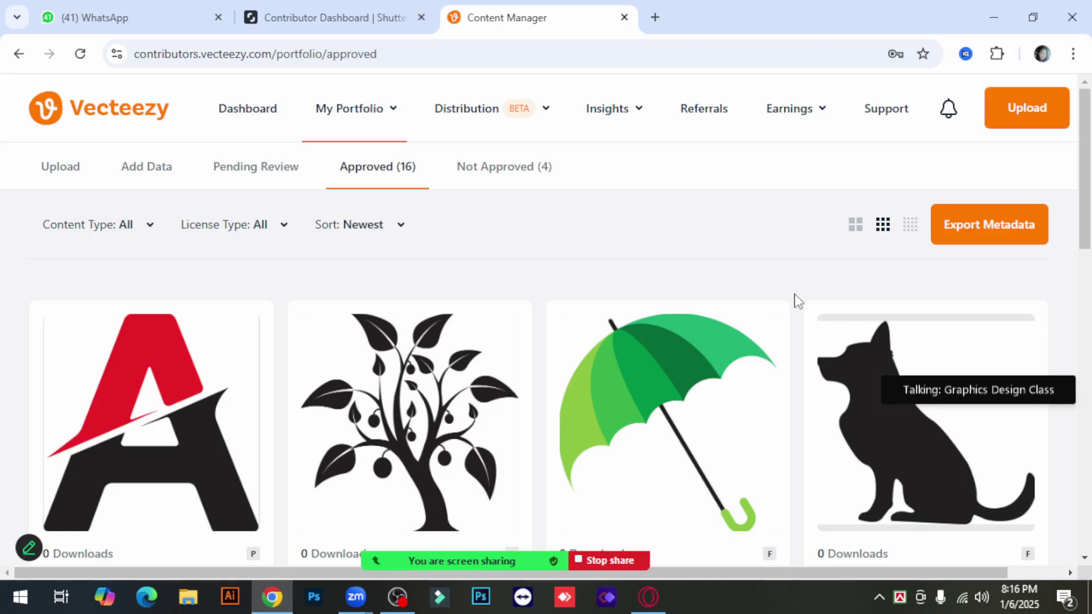
pyautogui.moveTo(222, 334)
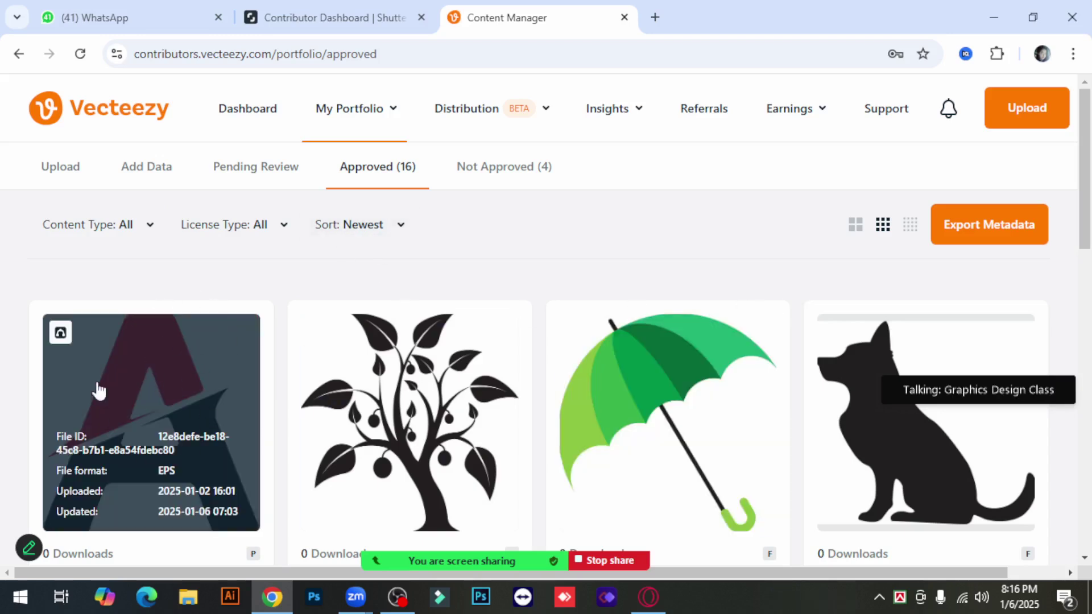
pyautogui.moveTo(560, 316)
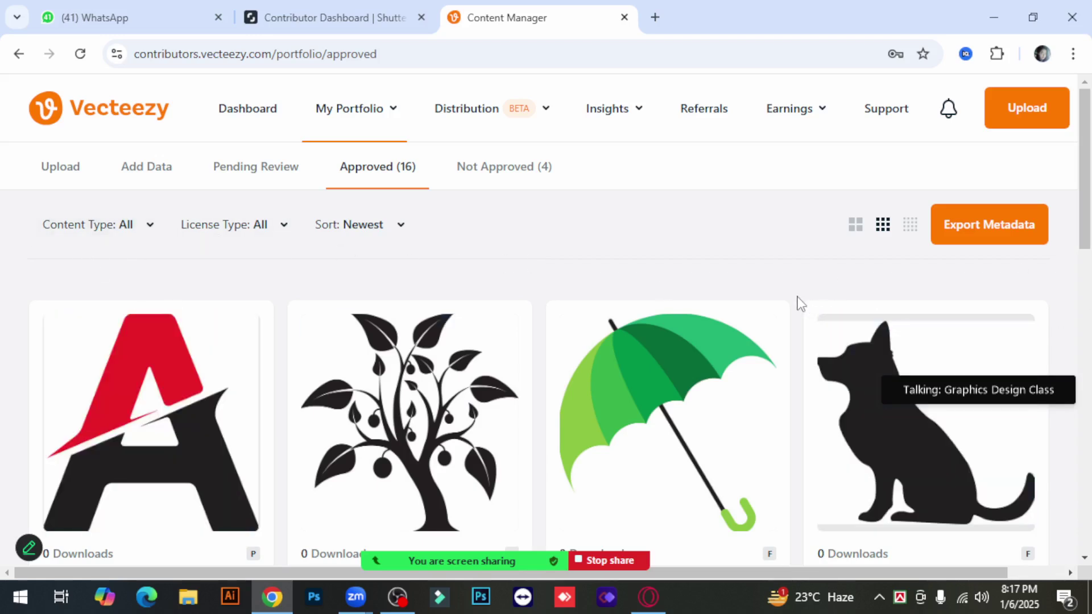
pyautogui.scroll(-7, 796, 342)
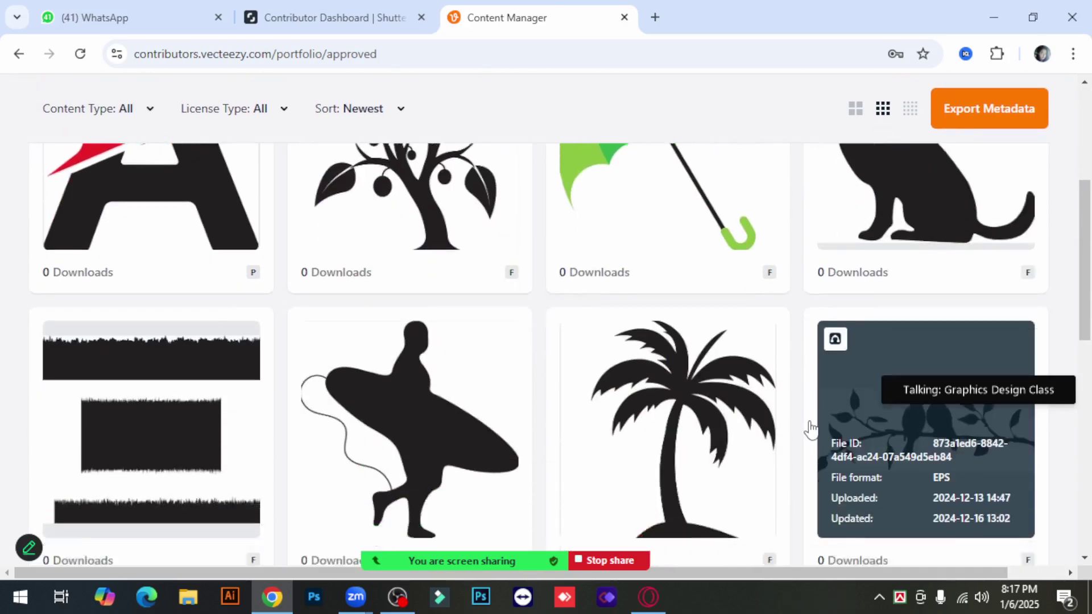
pyautogui.scroll(7, 810, 431)
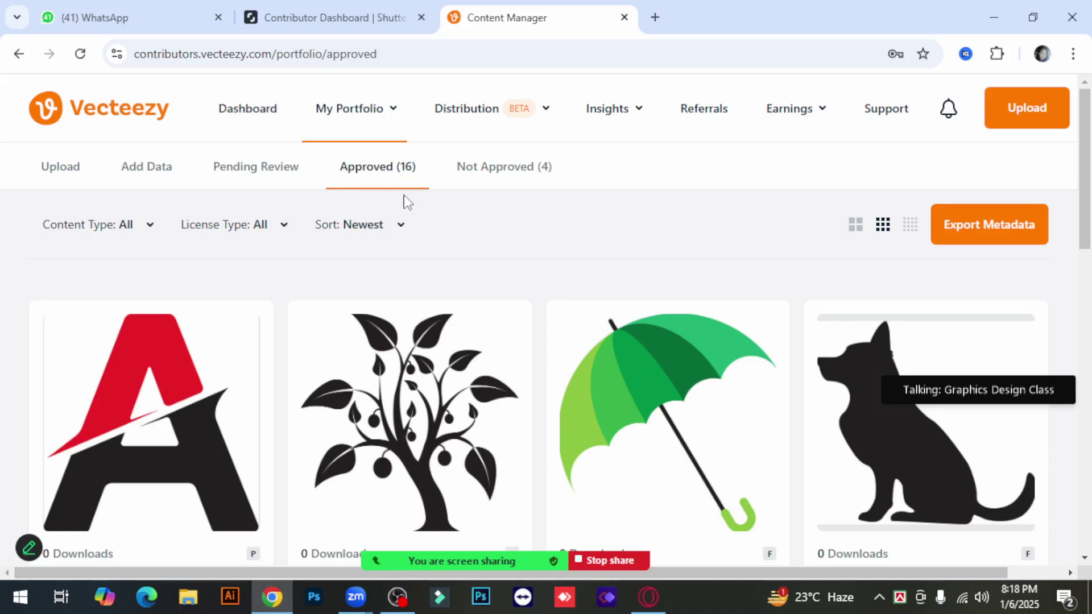
pyautogui.moveTo(57, 369)
pyautogui.scroll(-1, 548, 287)
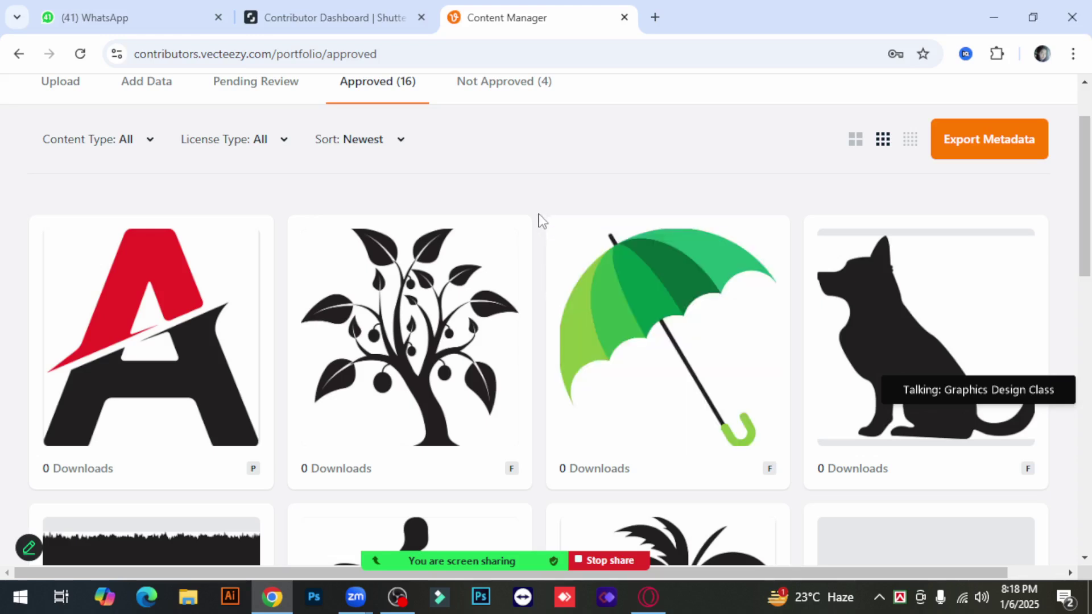
pyautogui.scroll(1, 539, 219)
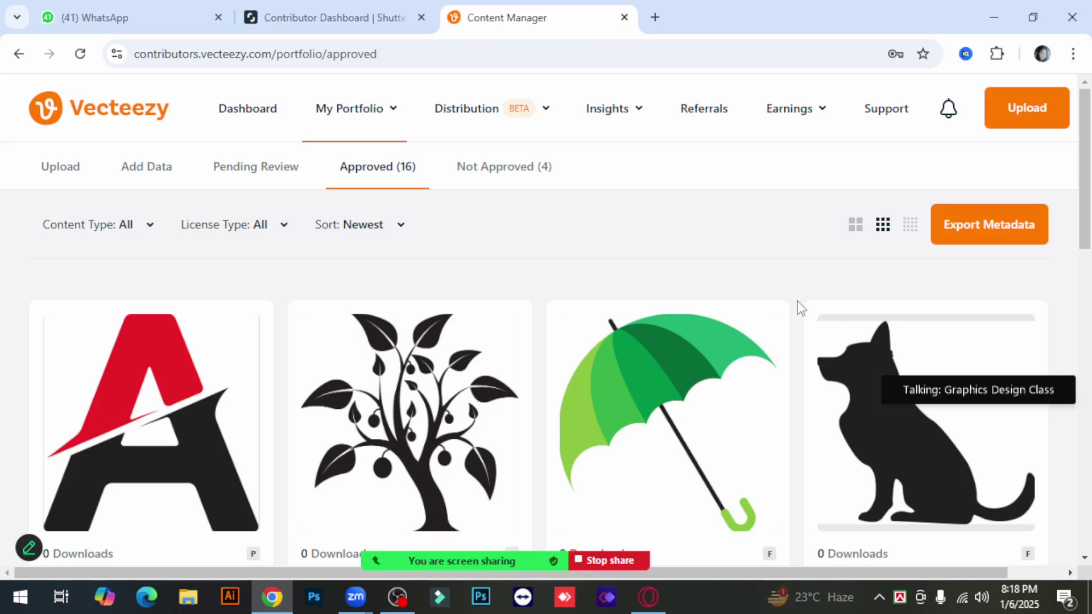
pyautogui.scroll(-2, 801, 307)
pyautogui.scroll(-2, 801, 308)
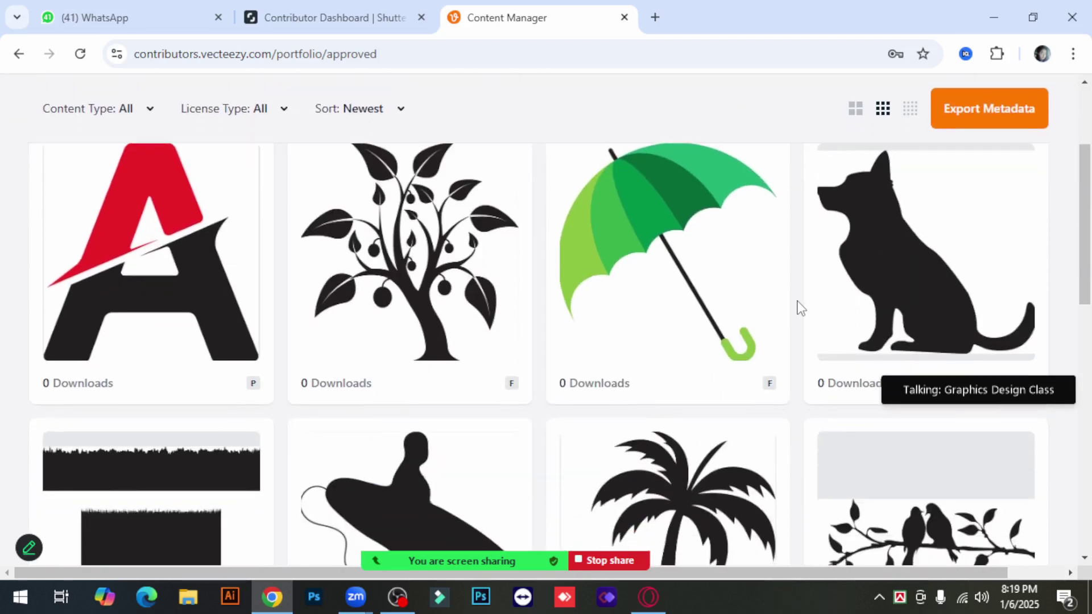
pyautogui.scroll(4, 801, 308)
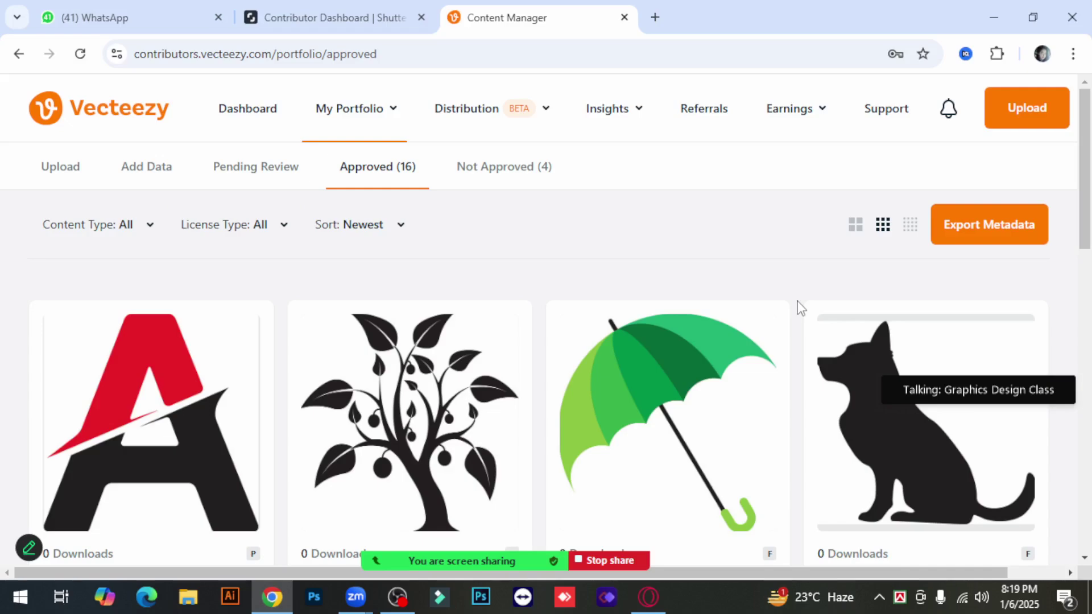
pyautogui.scroll(-3, 677, 250)
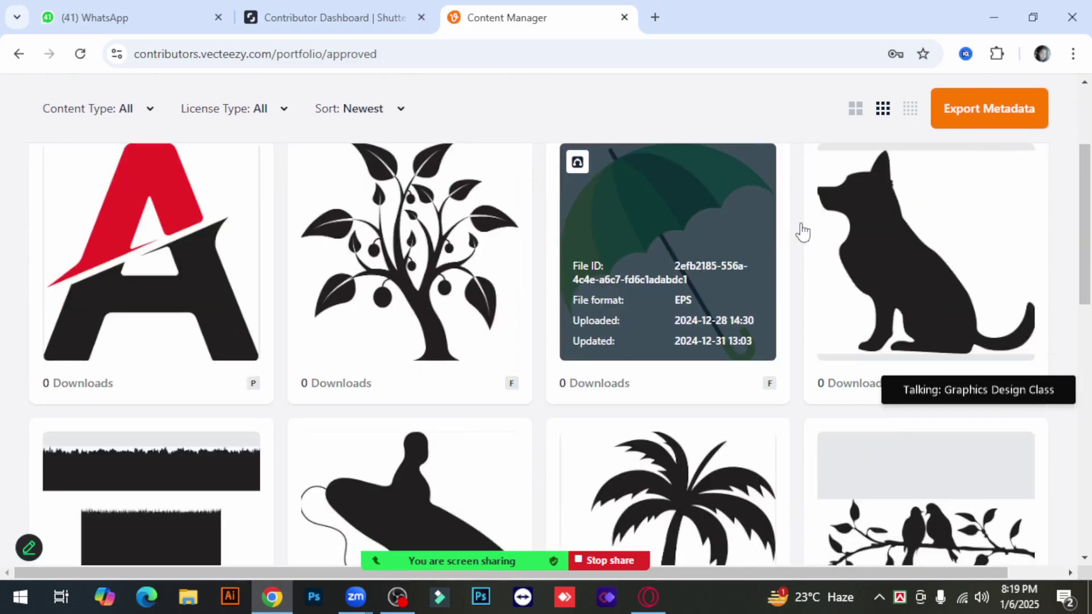
pyautogui.scroll(-10, 751, 433)
pyautogui.moveTo(342, 536)
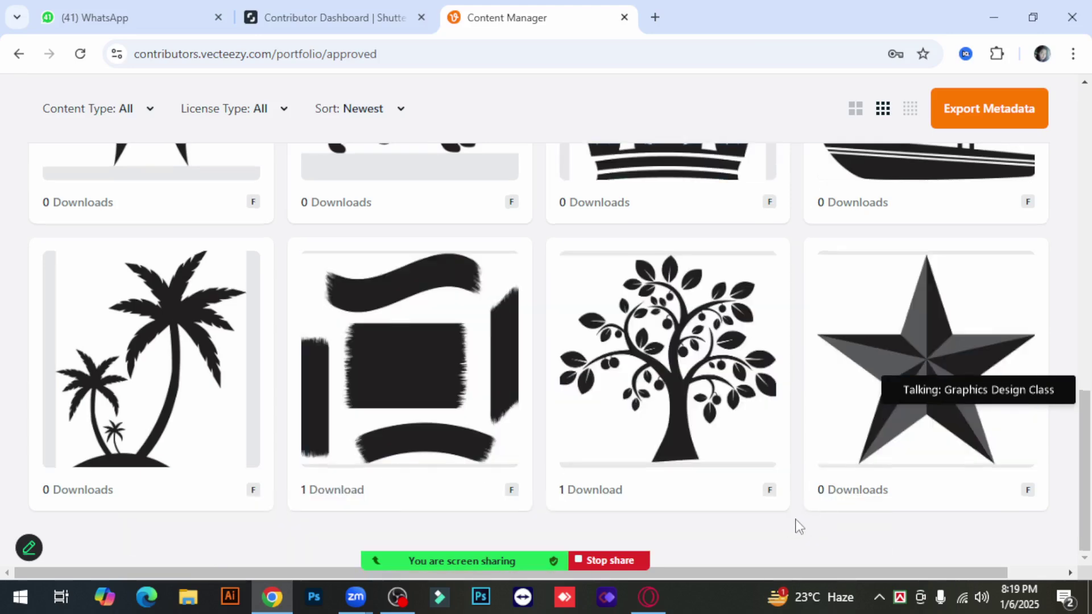
pyautogui.scroll(15, 796, 526)
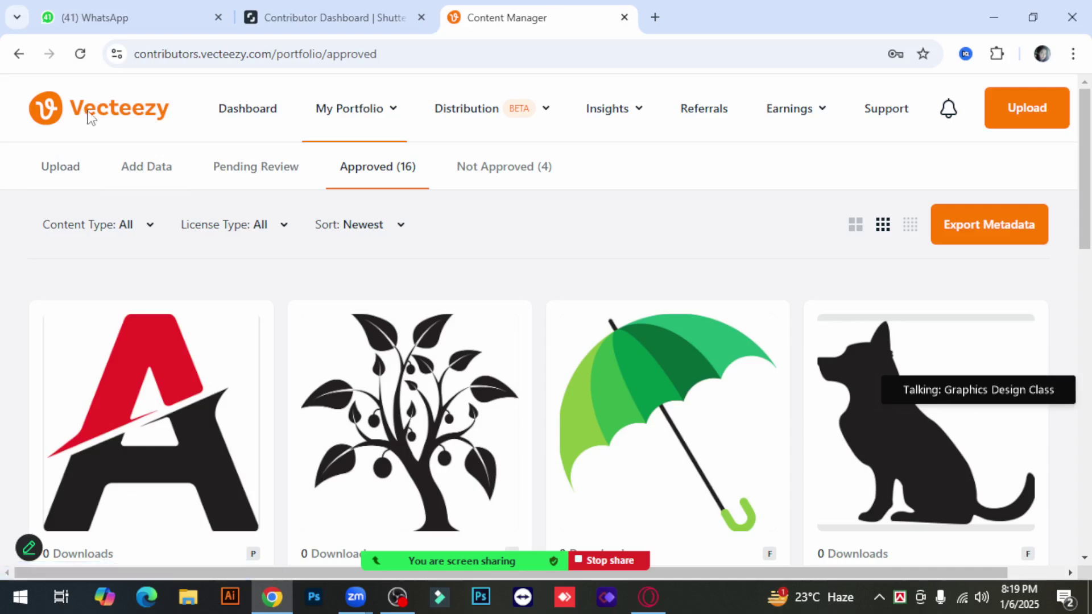
pyautogui.scroll(-6, 795, 309)
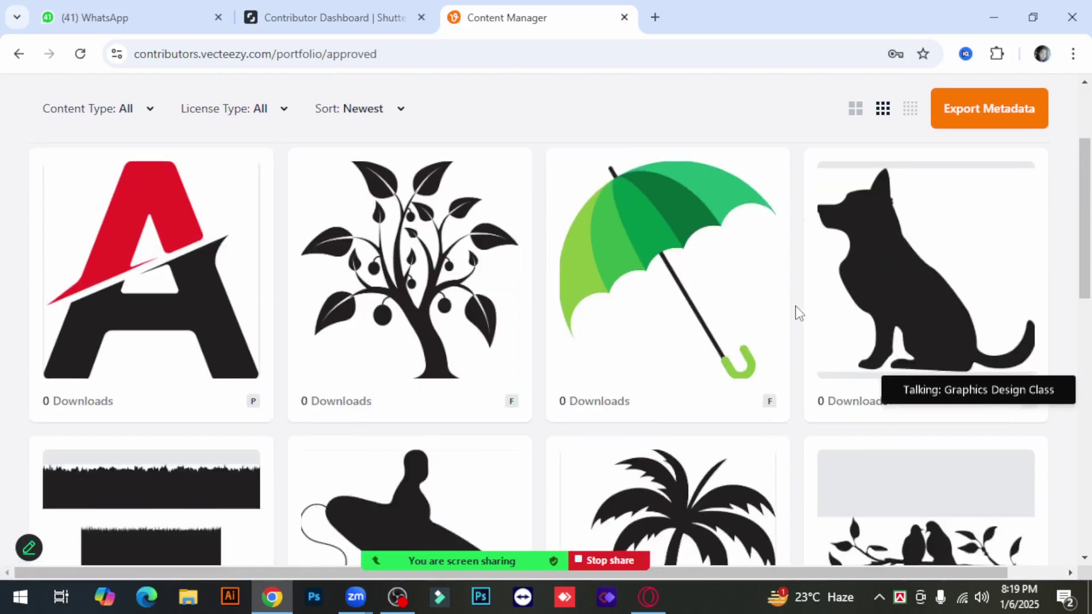
pyautogui.scroll(-9, 797, 312)
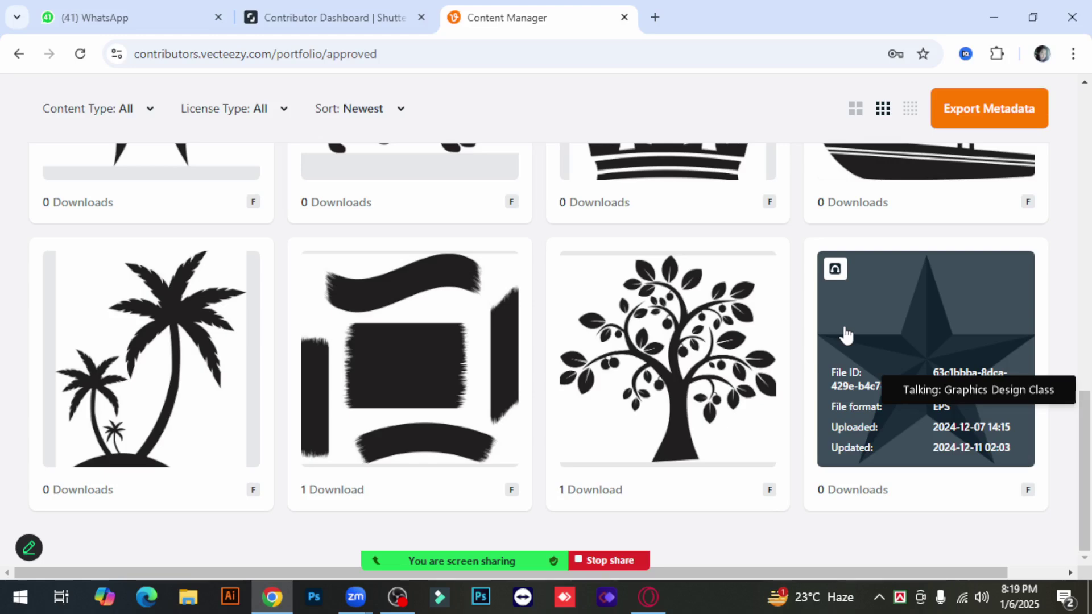
pyautogui.scroll(5, 796, 240)
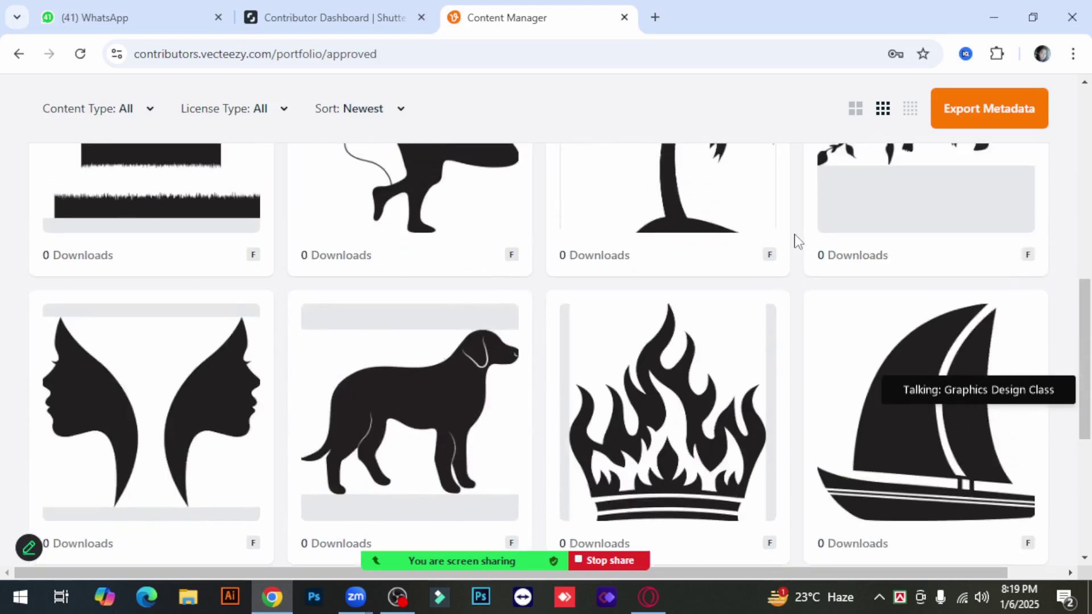
pyautogui.scroll(5, 796, 240)
pyautogui.scroll(-1, 787, 113)
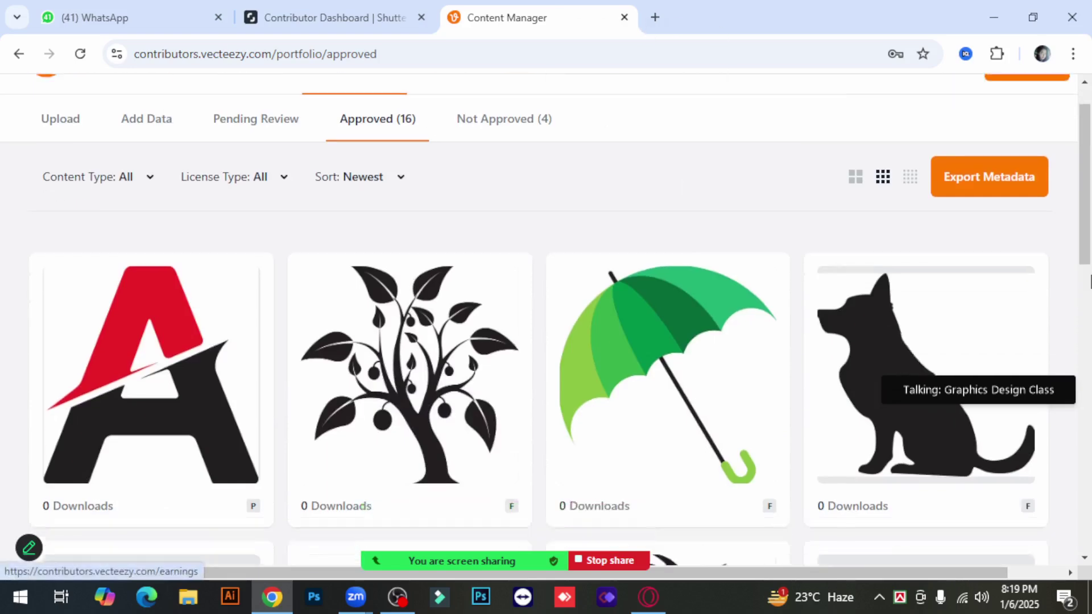
pyautogui.scroll(-2, 456, 285)
pyautogui.scroll(-3, 414, 410)
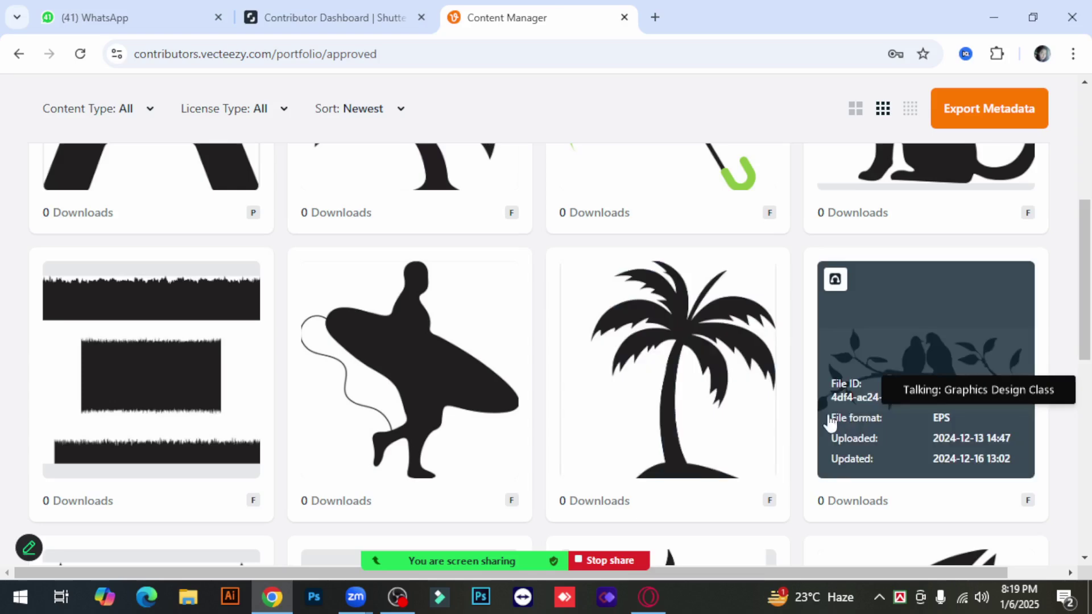
pyautogui.scroll(-3, 830, 421)
pyautogui.scroll(-2, 484, 464)
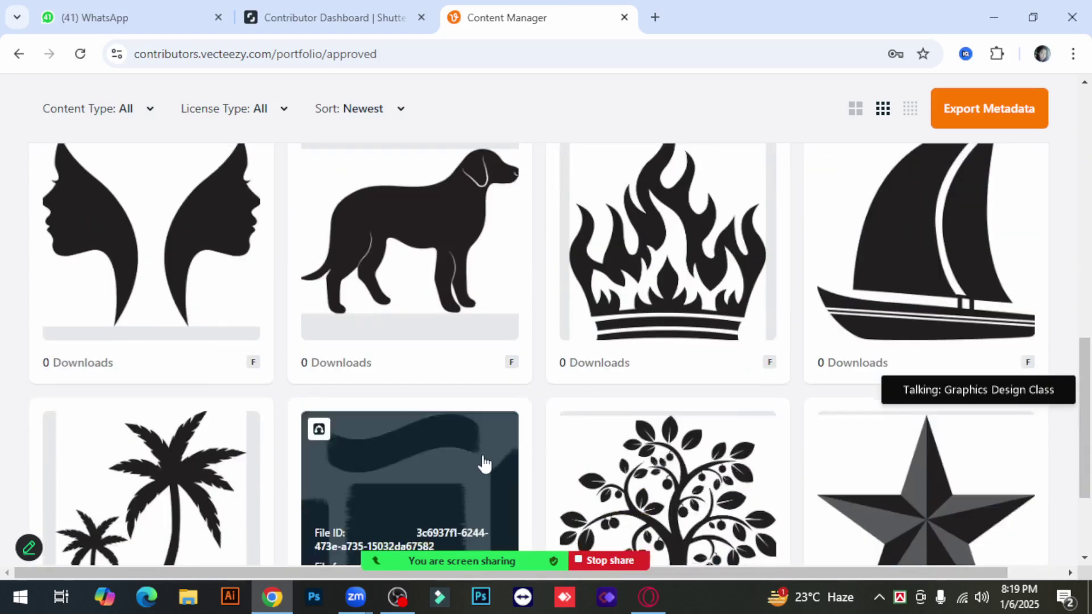
pyautogui.scroll(-2, 792, 402)
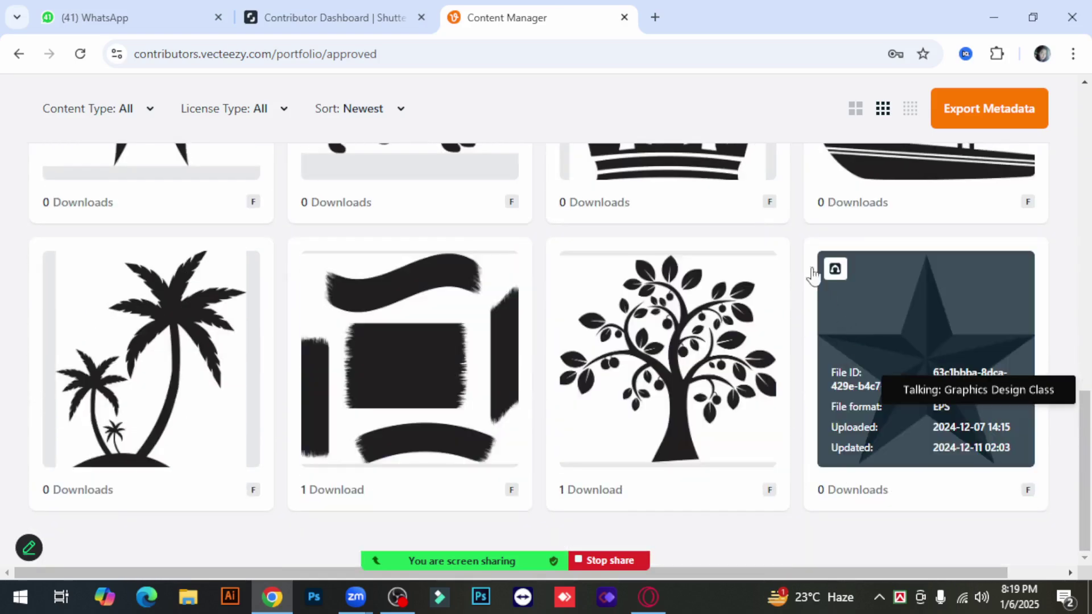
pyautogui.scroll(5, 519, 211)
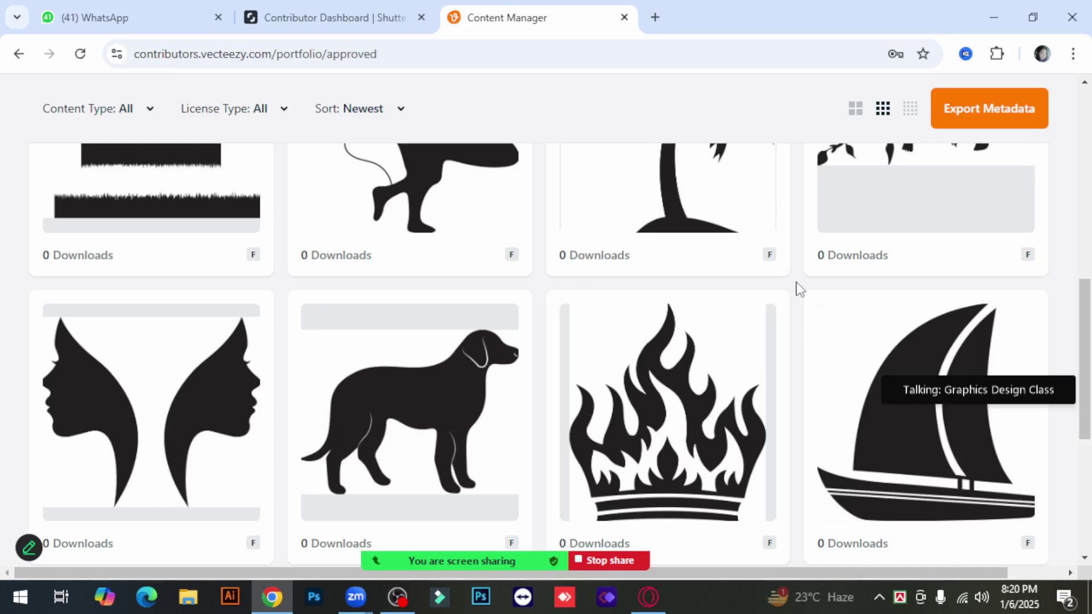
pyautogui.scroll(10, 800, 289)
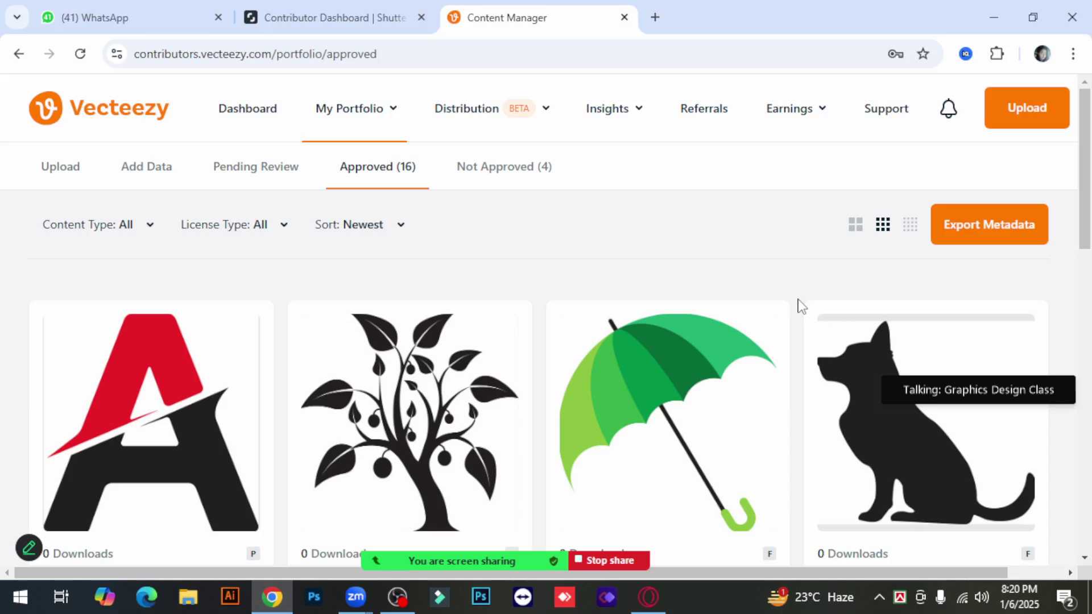
pyautogui.moveTo(439, 395)
pyautogui.moveTo(139, 434)
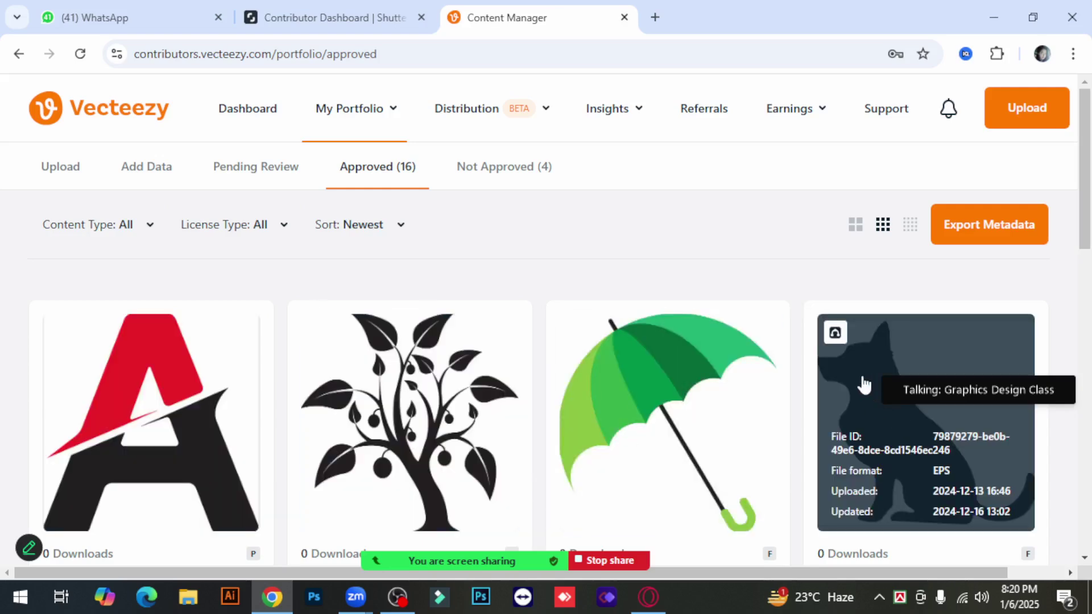
pyautogui.moveTo(819, 312)
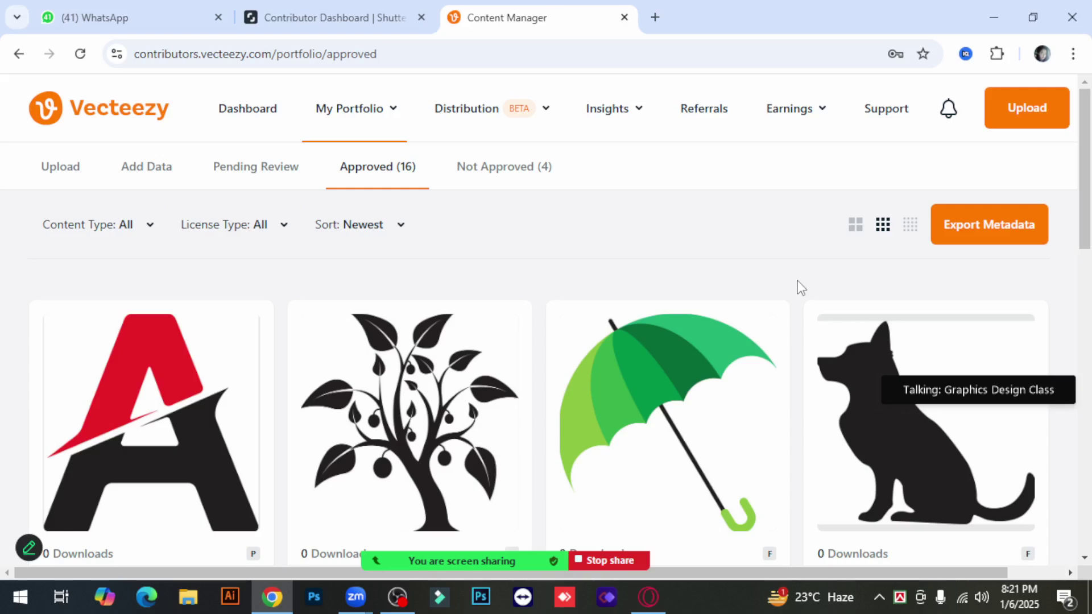
pyautogui.scroll(-3, 758, 343)
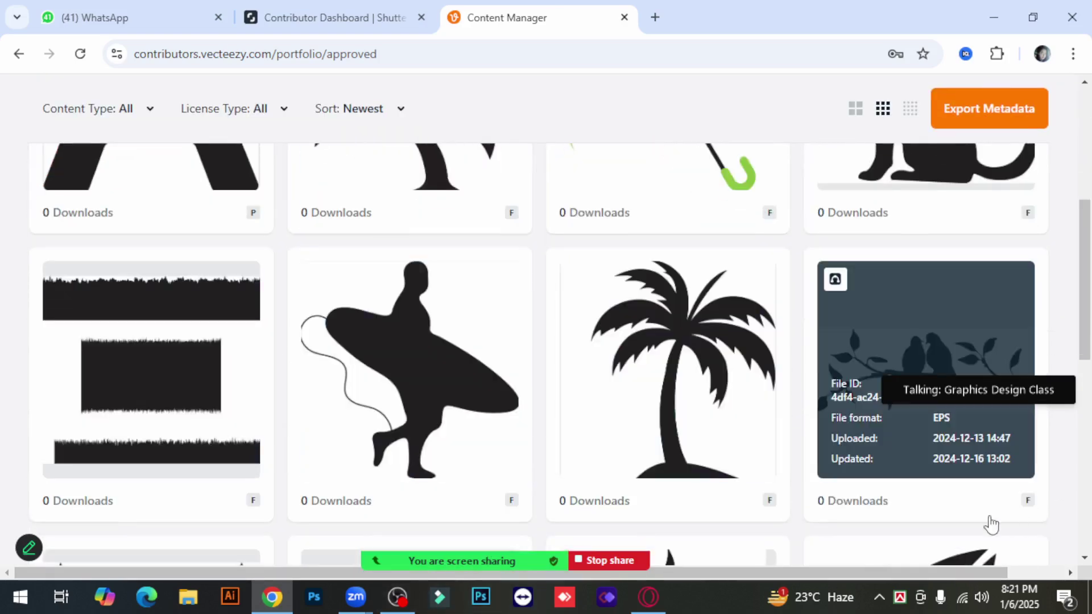
pyautogui.scroll(3, 792, 318)
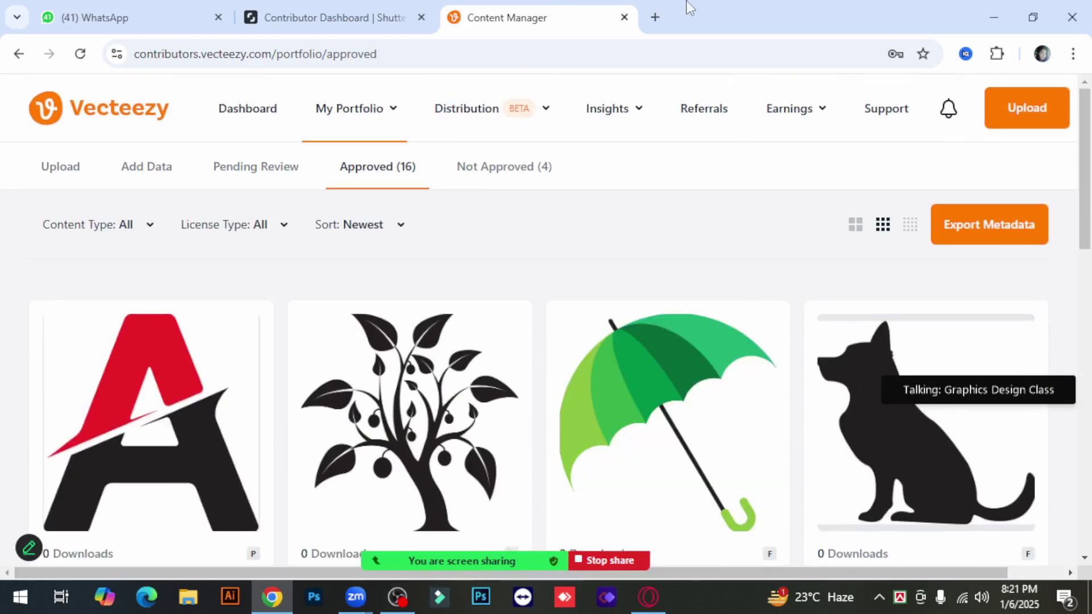
pyautogui.click(655, 18)
# Open the Adobe Stock contributor Dashboard and scroll through My Portfolio's 29 uploads and download counts.
pyautogui.click(219, 86)
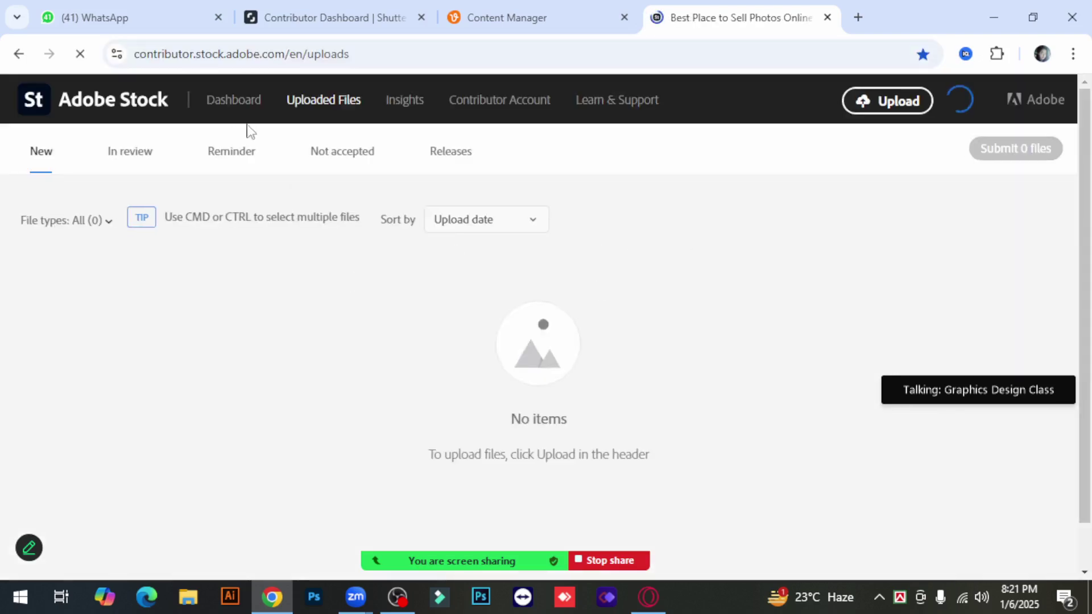
pyautogui.click(226, 102)
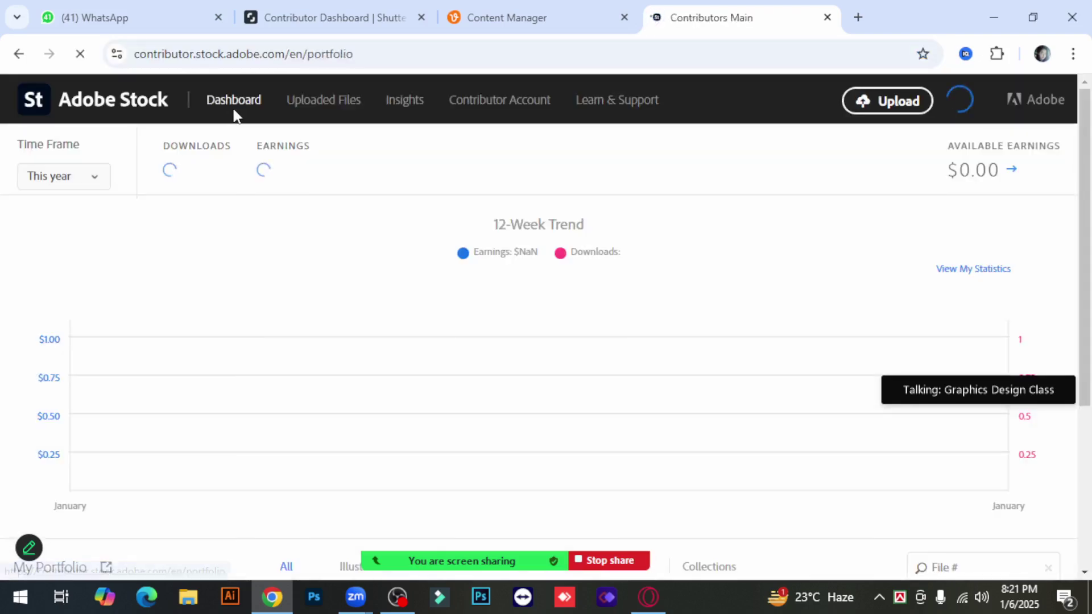
pyautogui.scroll(-5, 443, 281)
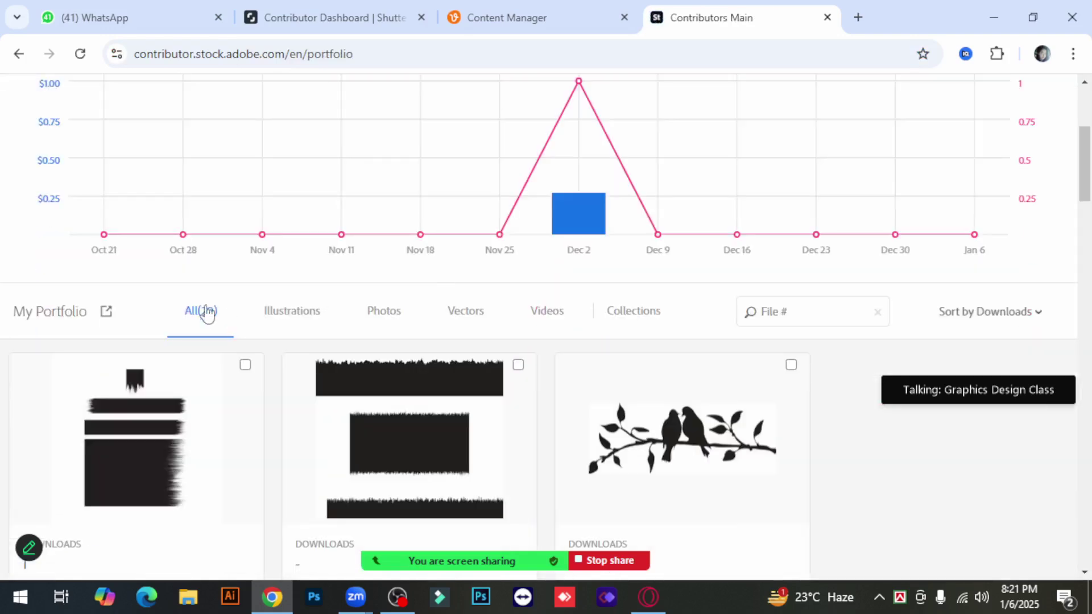
pyautogui.scroll(-3, 710, 324)
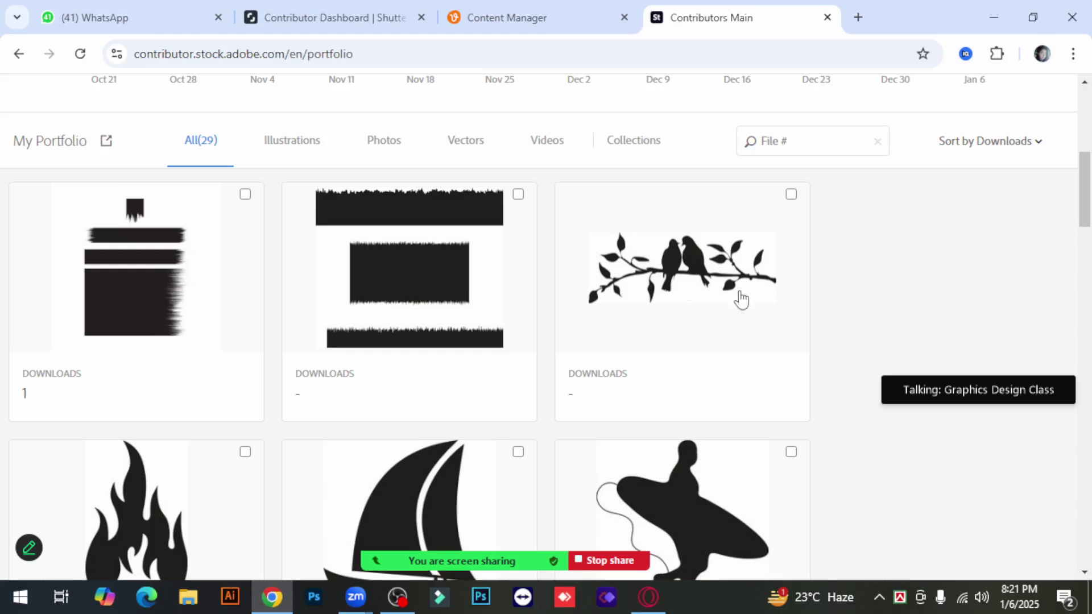
pyautogui.scroll(-2, 741, 300)
pyautogui.scroll(-4, 178, 455)
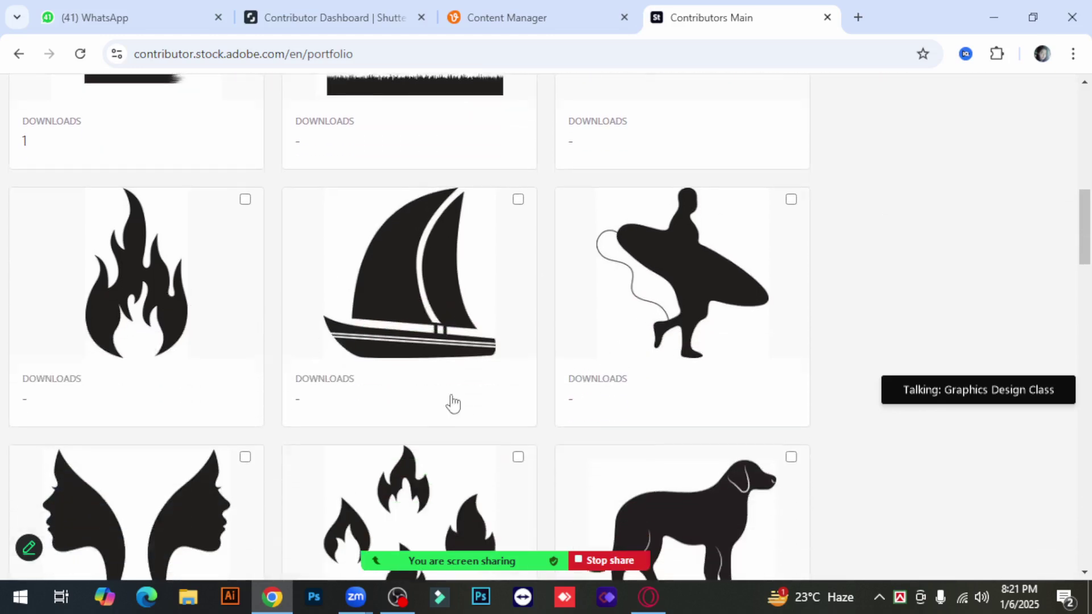
pyautogui.scroll(-2, 213, 399)
pyautogui.scroll(-6, 655, 414)
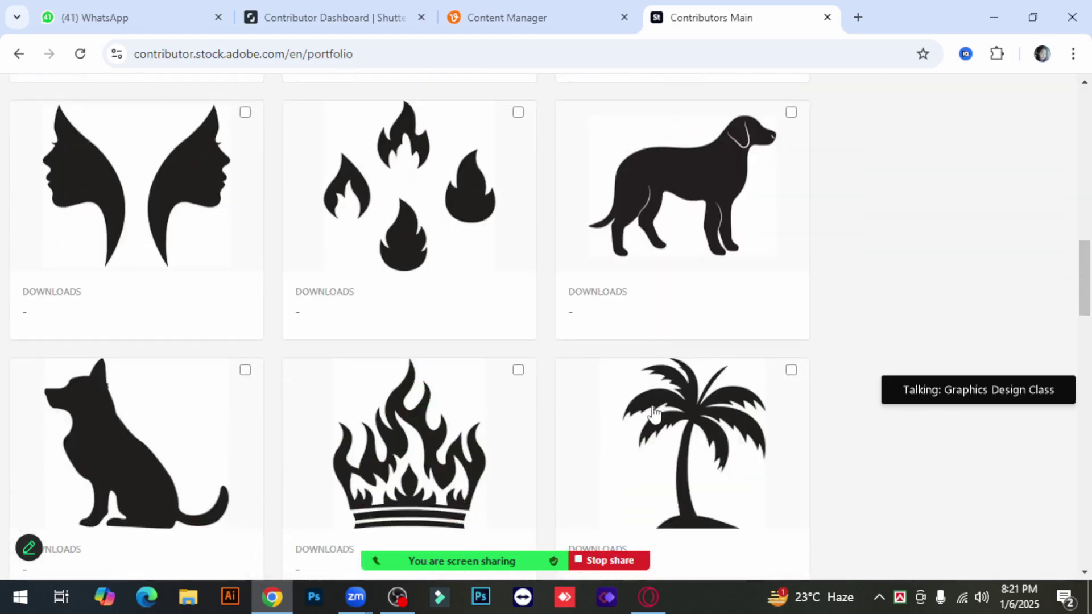
pyautogui.scroll(-3, 475, 305)
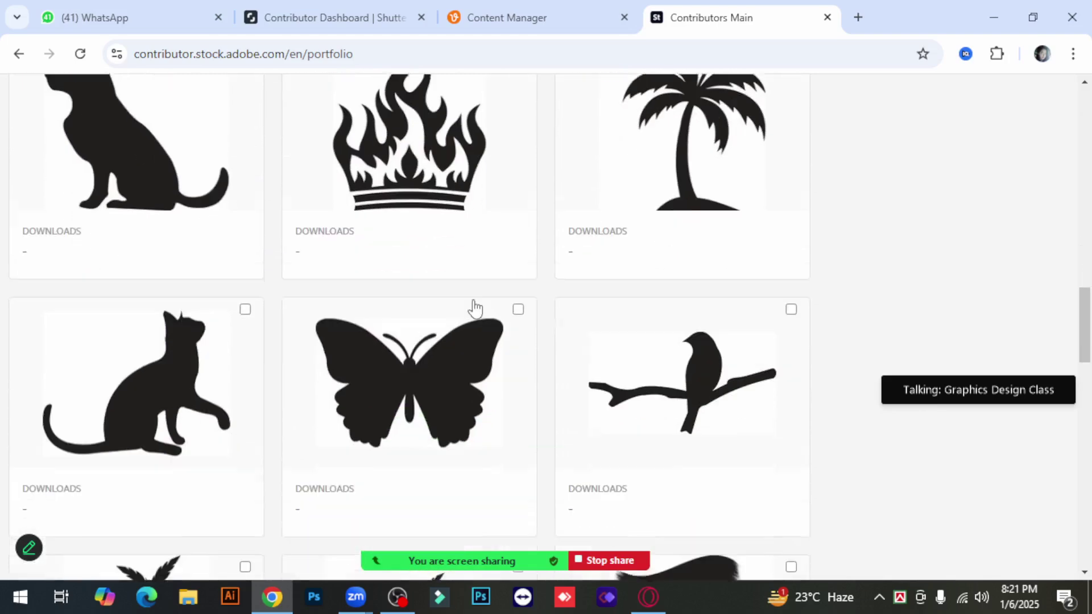
pyautogui.scroll(12, 830, 299)
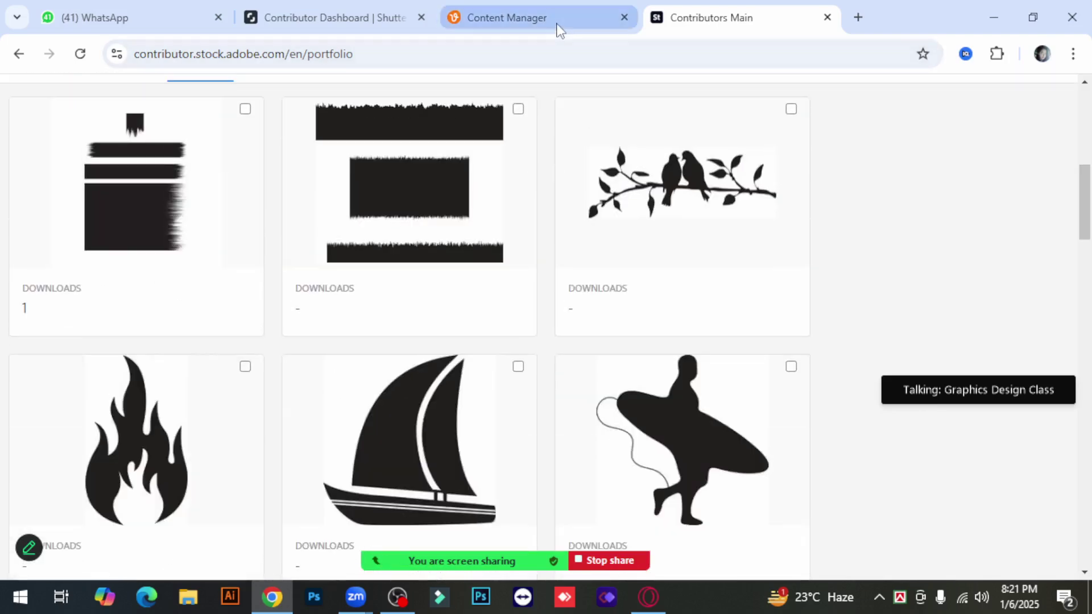
# Switch back to the Content Manager tab with Vecteezy's approved portfolio.
pyautogui.click(557, 28)
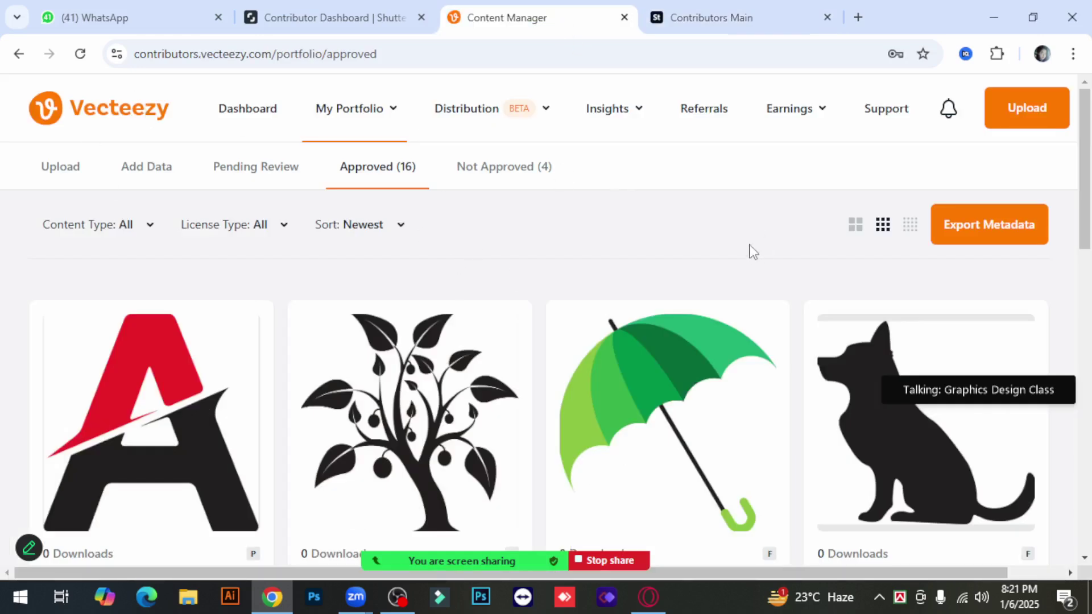